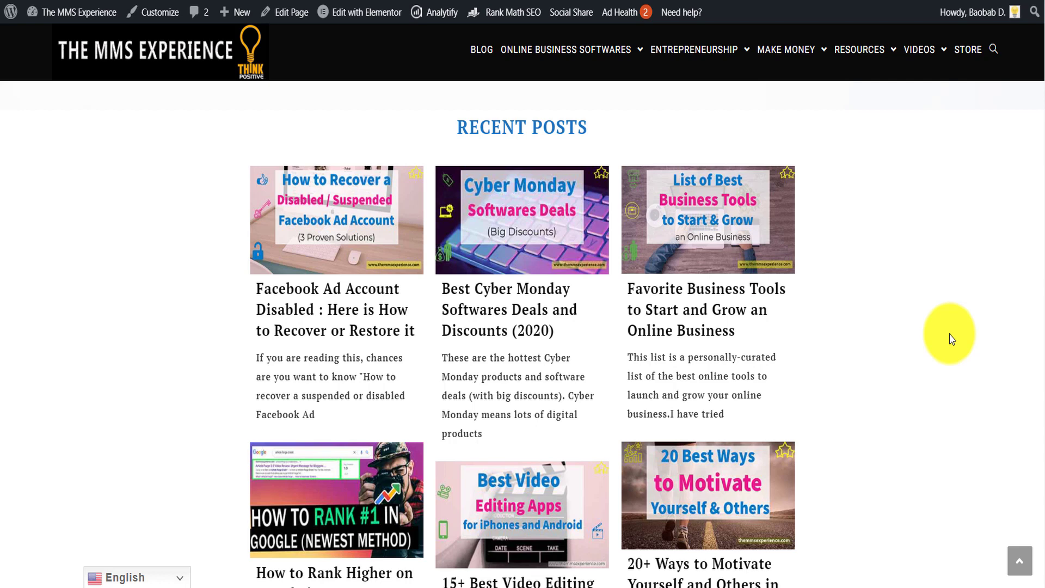
# Review the Recent Posts grid on the MMS Experience homepage and open page 3 of its pagination.
pyautogui.scroll(-1, 1040, 417)
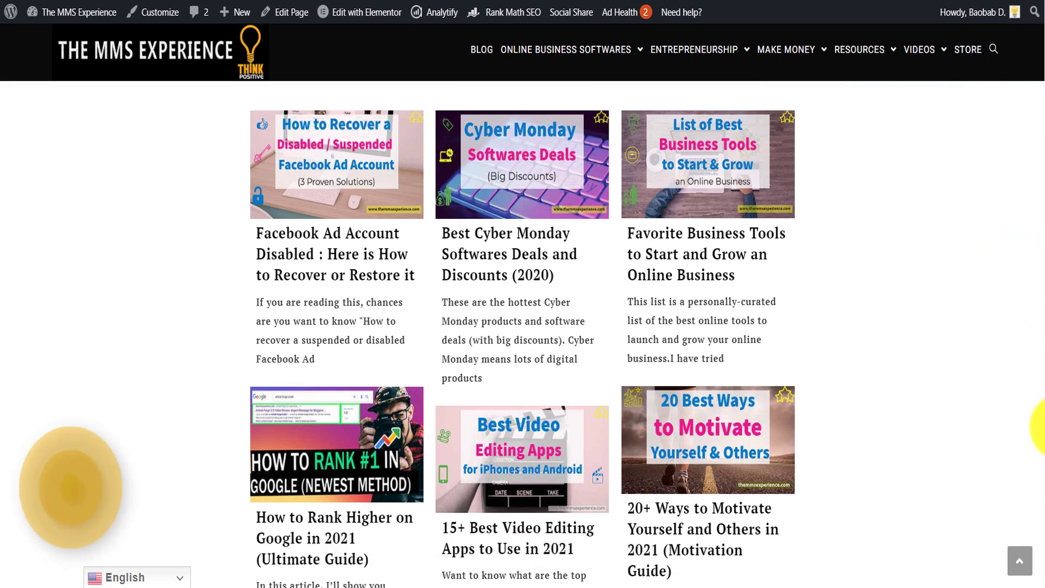
pyautogui.scroll(1, 1040, 419)
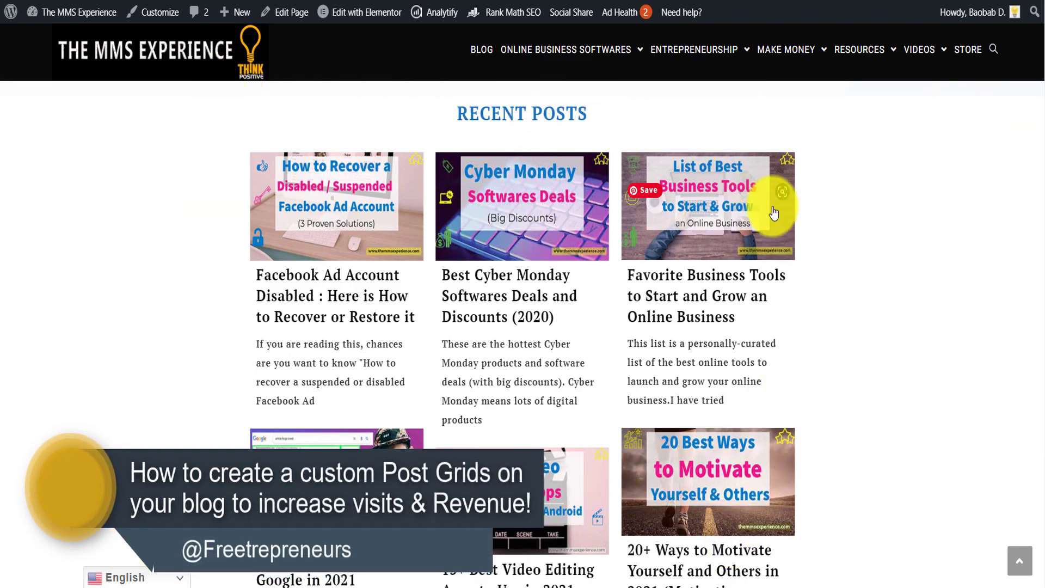
pyautogui.scroll(8, 1040, 425)
pyautogui.moveTo(1040, 397); pyautogui.dragTo(1041, 441)
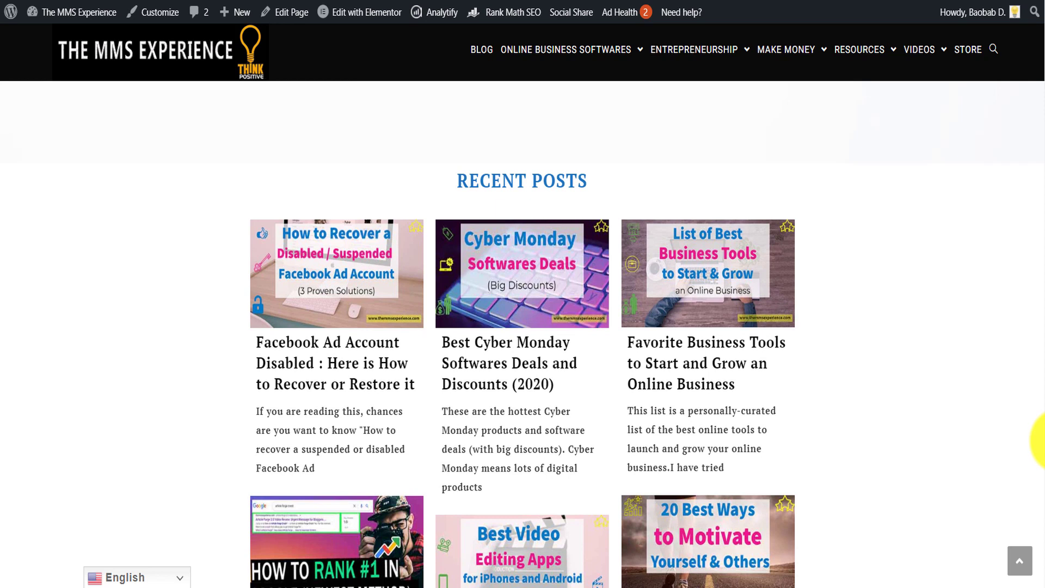
pyautogui.scroll(-1, 1037, 425)
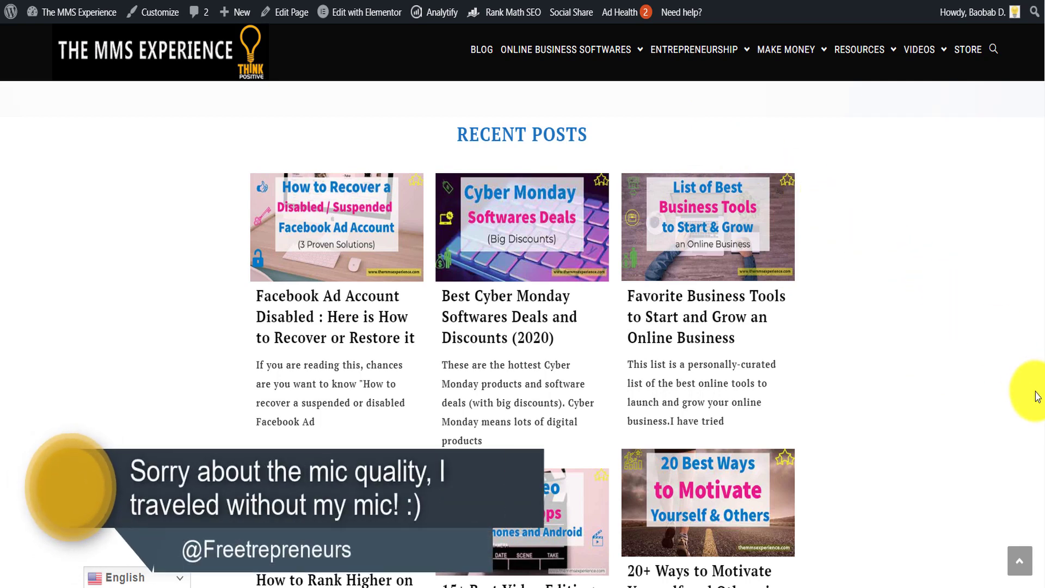
pyautogui.moveTo(1040, 413)
pyautogui.mouseDown()
pyautogui.moveTo(1040, 435)
pyautogui.moveTo(1029, 47)
pyautogui.moveTo(1041, 82)
pyautogui.moveTo(1028, 425)
pyautogui.mouseUp()
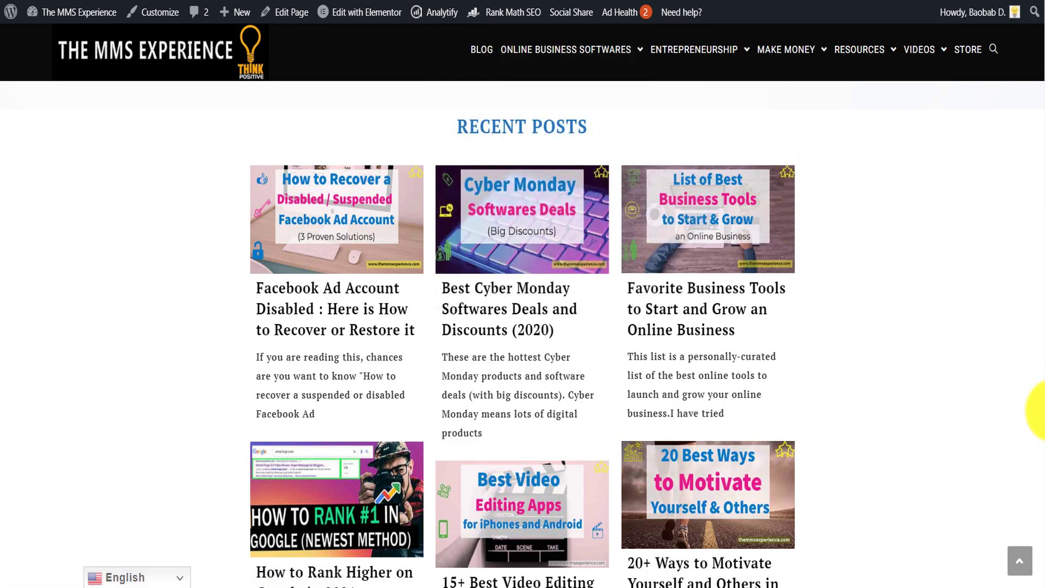
pyautogui.scroll(-5, 1041, 418)
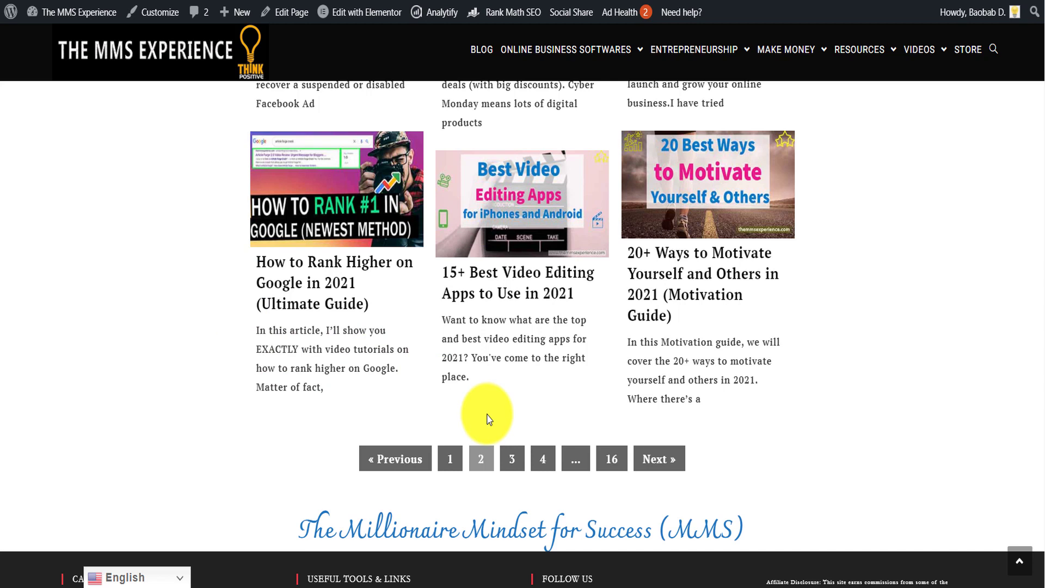
pyautogui.click(510, 463)
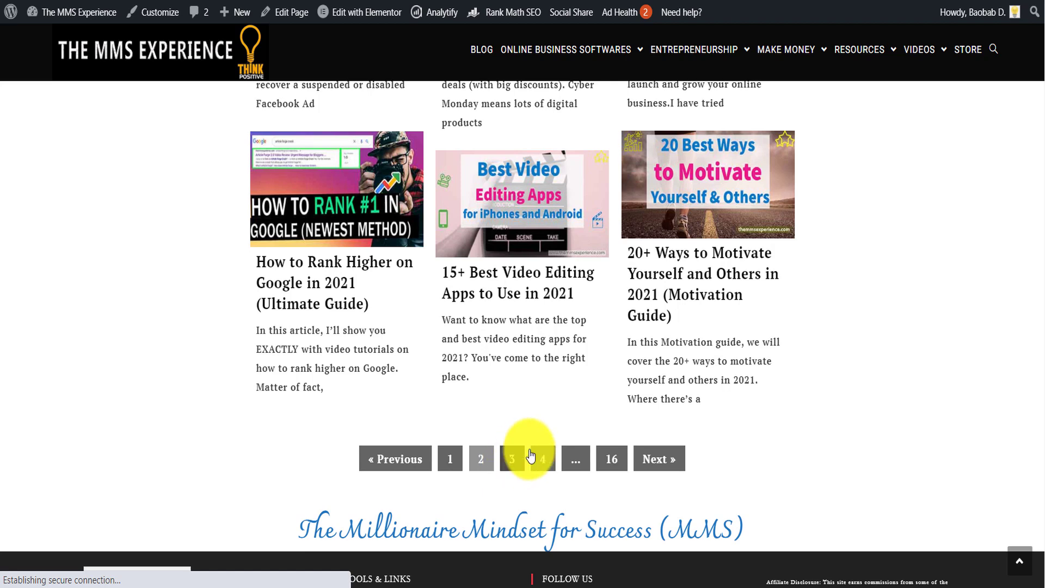
# Look through the homepage sections down to the first page of the Recent Posts grid and its pagination.
pyautogui.scroll(-10, 1040, 264)
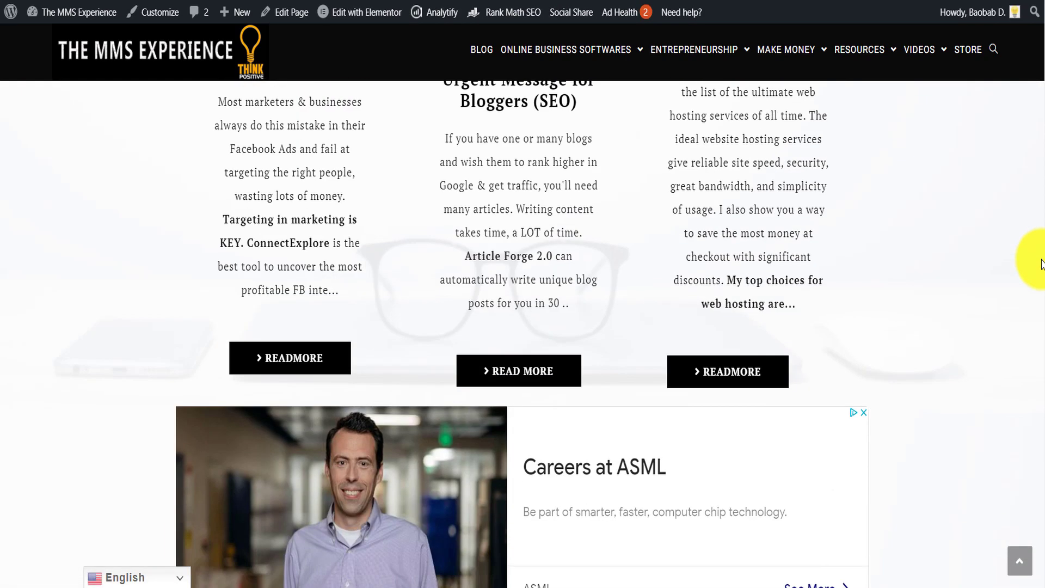
pyautogui.scroll(-4, 1040, 264)
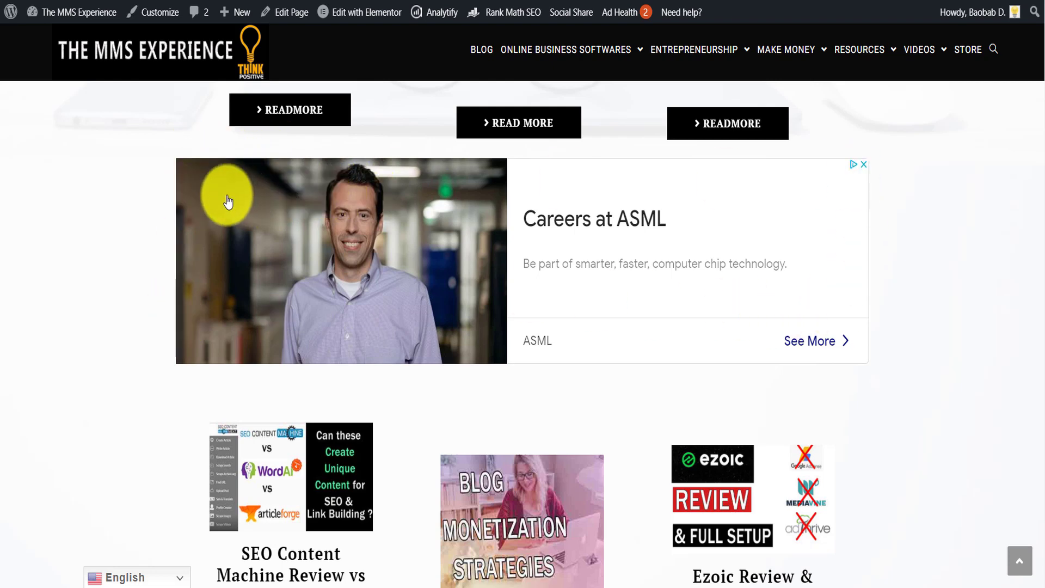
pyautogui.hotkey('ctrl', '+')
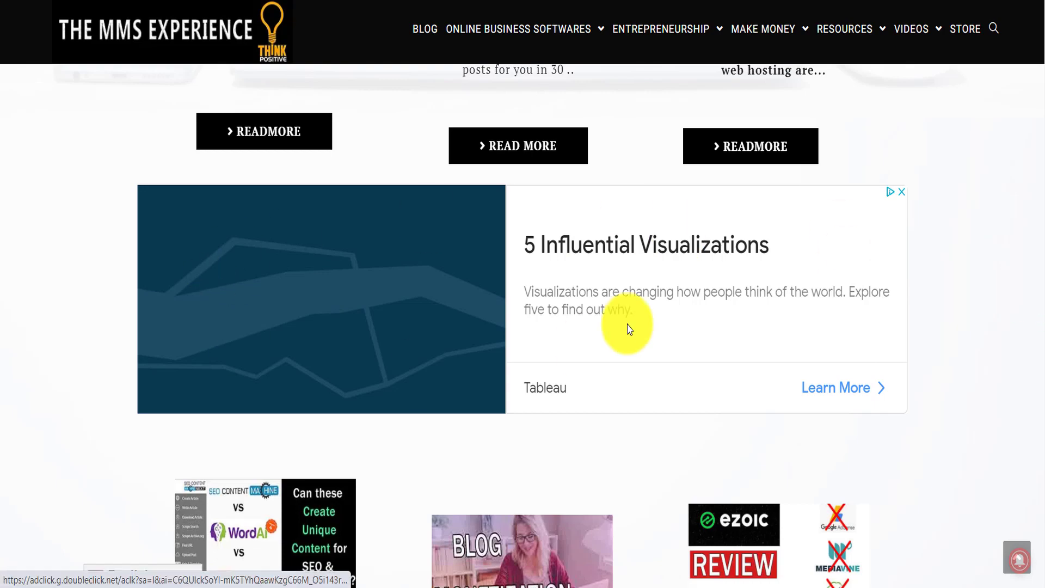
pyautogui.moveTo(1040, 252); pyautogui.dragTo(1041, 395)
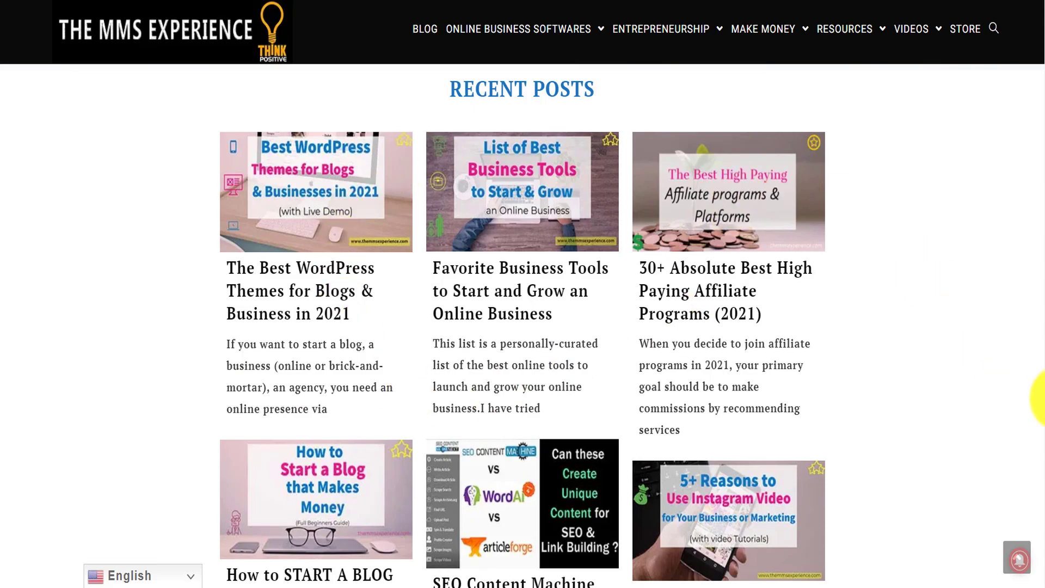
pyautogui.moveTo(1040, 397); pyautogui.dragTo(1034, 485)
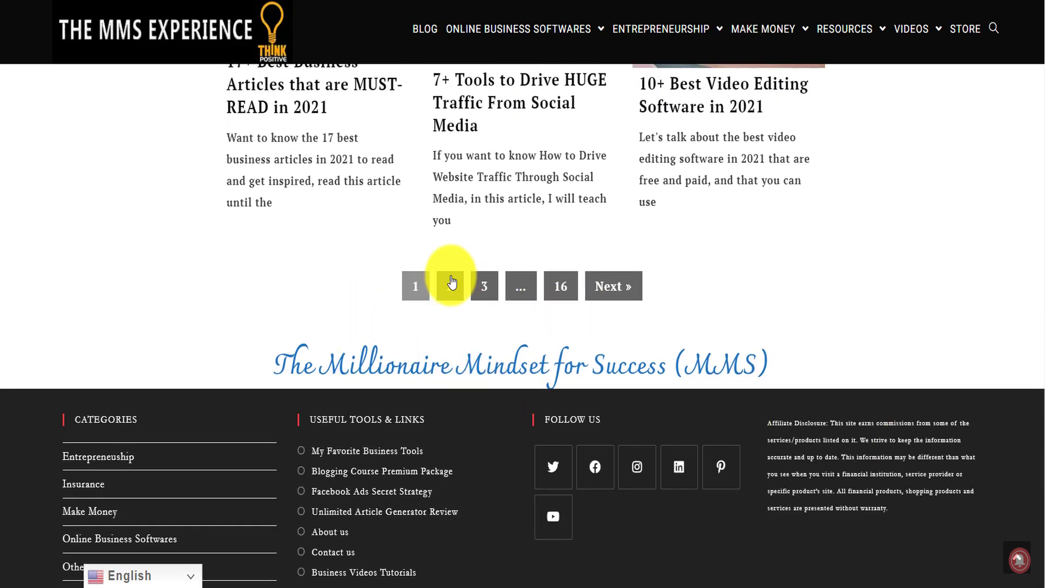
pyautogui.scroll(8, 289, 243)
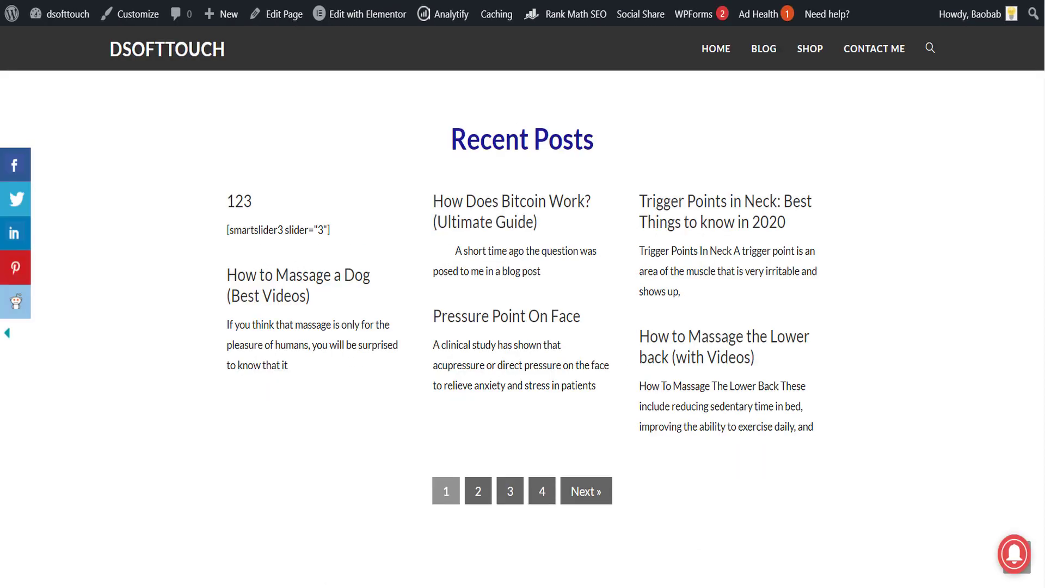
# Examine the DSOFTTOUCH homepage, including its Recent Posts section, and view the site's blog page.
pyautogui.moveTo(1039, 350); pyautogui.dragTo(1034, 51)
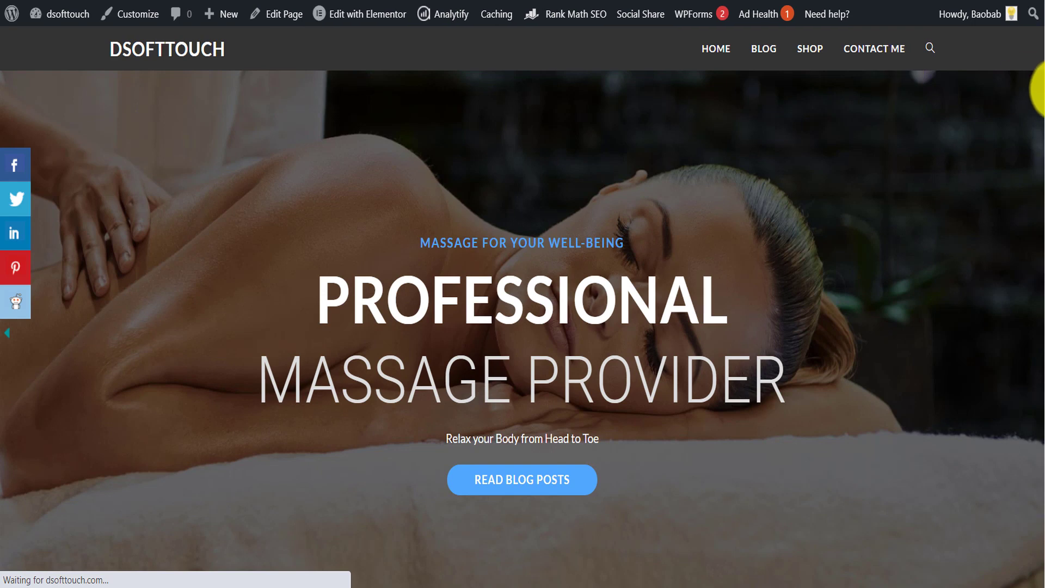
pyautogui.moveTo(1040, 42); pyautogui.dragTo(1038, 439)
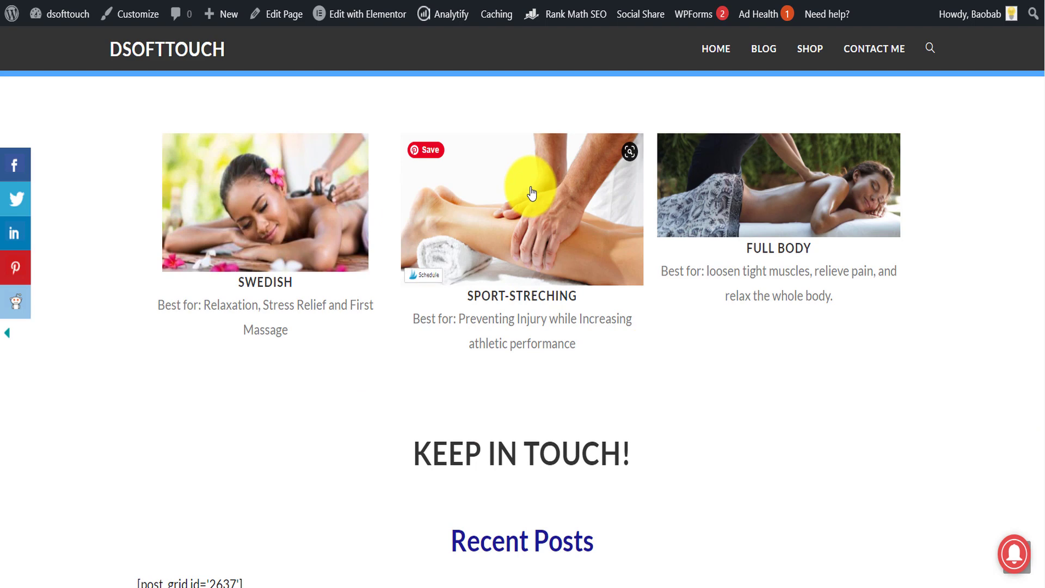
pyautogui.moveTo(1040, 357); pyautogui.dragTo(1043, 188)
pyautogui.scroll(6, 527, 187)
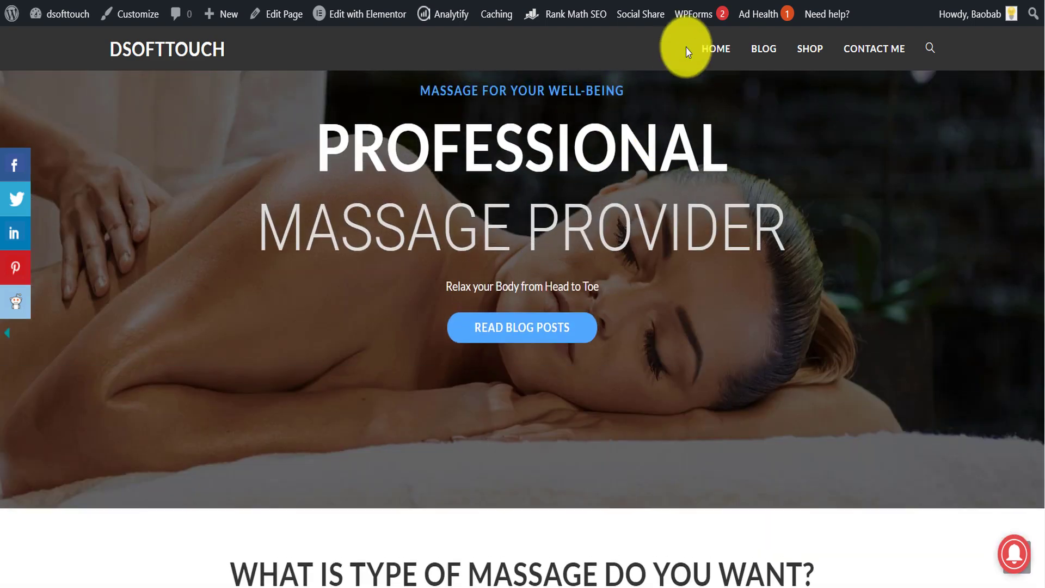
pyautogui.click(755, 54)
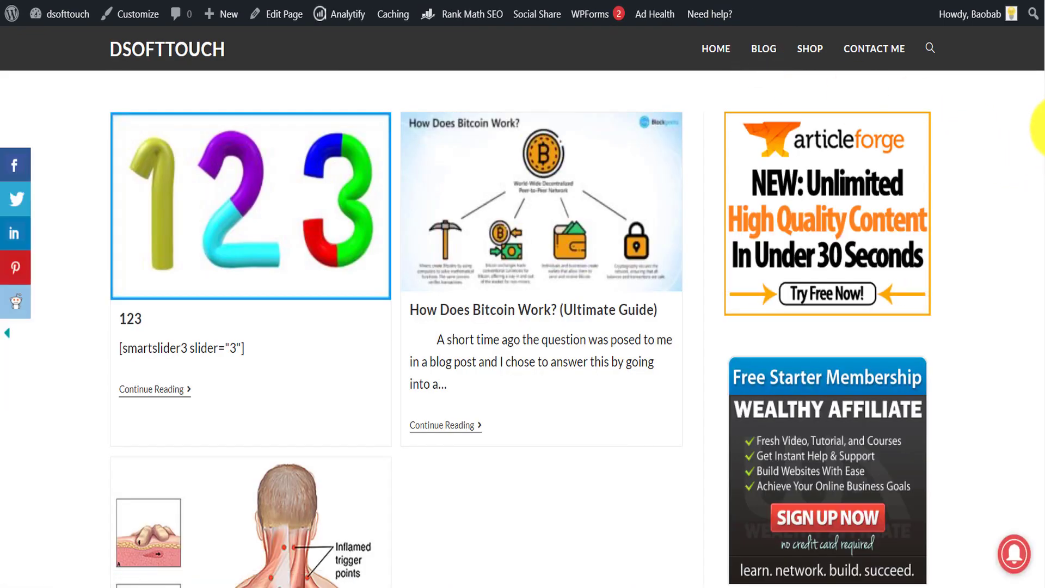
pyautogui.scroll(-3, 1041, 308)
pyautogui.moveTo(1041, 308); pyautogui.dragTo(999, 40)
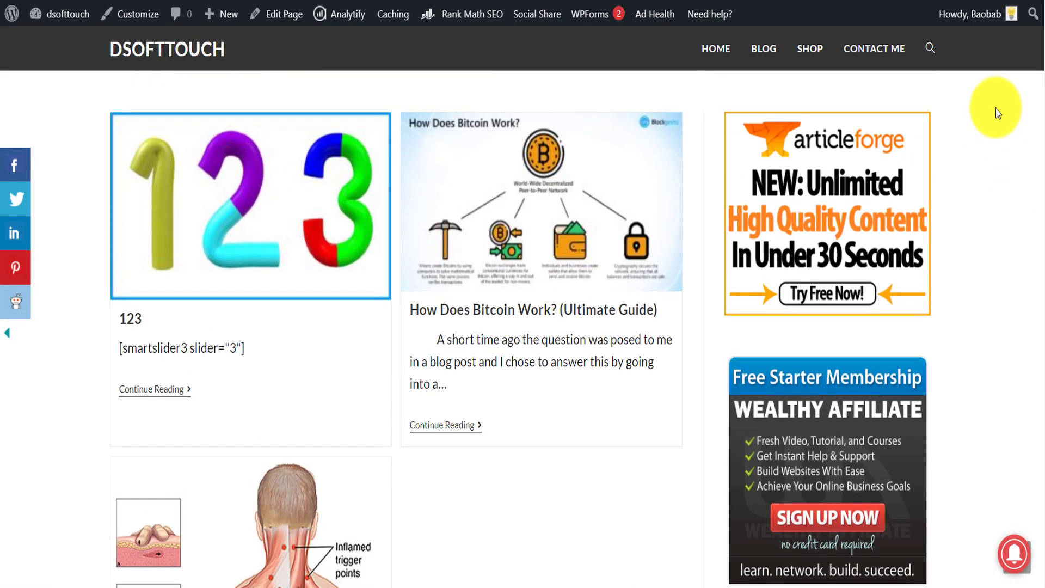
# Open the dsofttouch WordPress dashboard and go to the page for adding new plugins.
pyautogui.click(35, 10)
pyautogui.moveTo(1040, 92); pyautogui.dragTo(1040, 343)
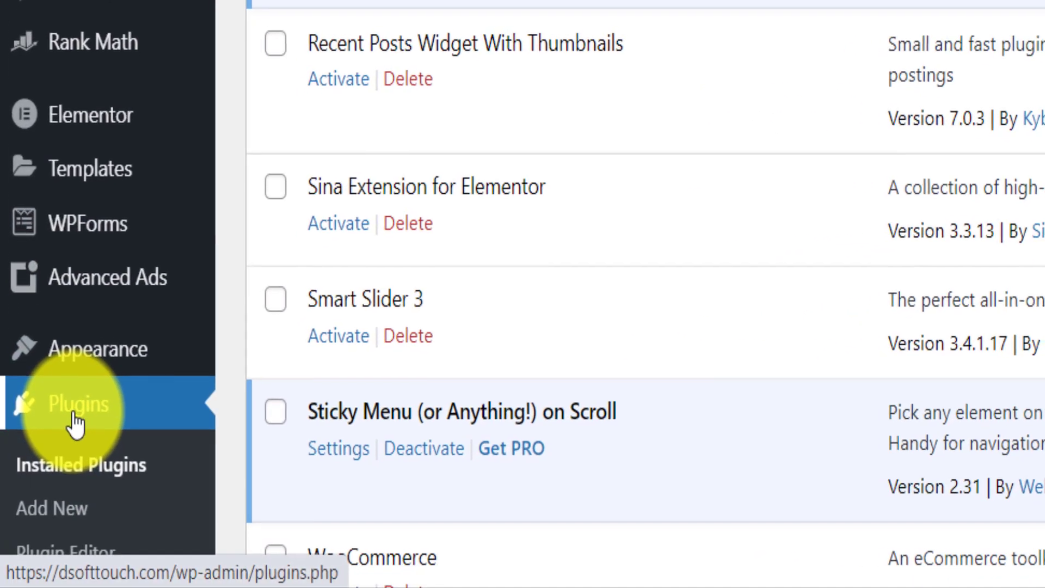
pyautogui.scroll(-3, 101, 397)
pyautogui.click(62, 355)
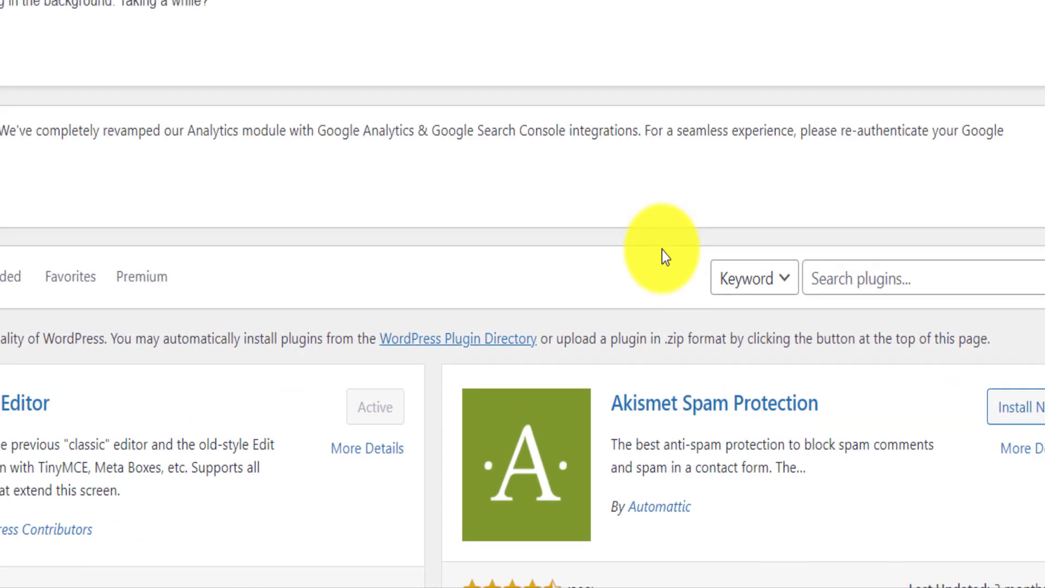
# Search the plugin directory for "post grids" and install the Post Grid plugin by PickPlugins.
pyautogui.click(870, 278)
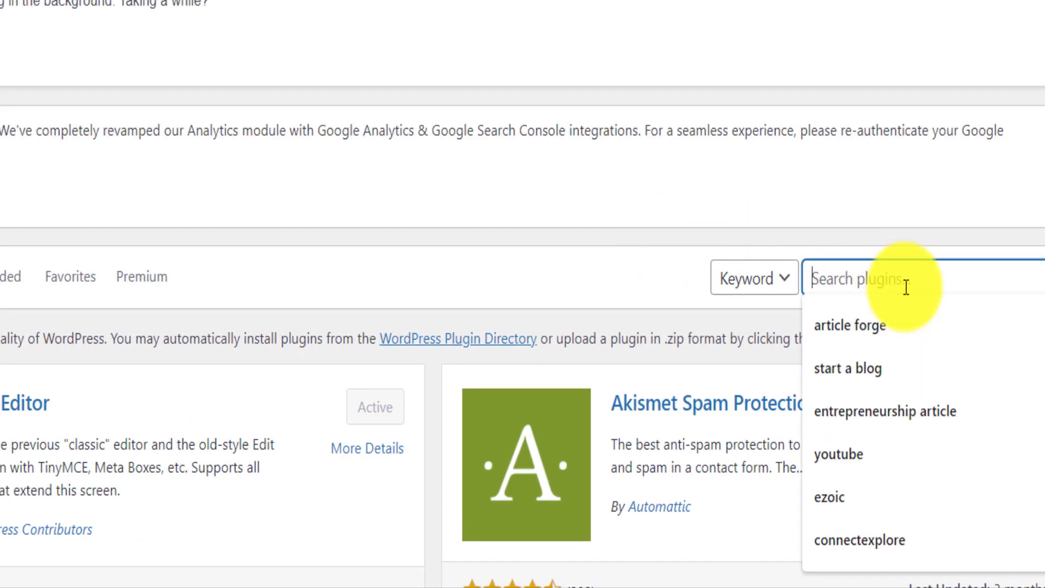
pyautogui.write('post grids')
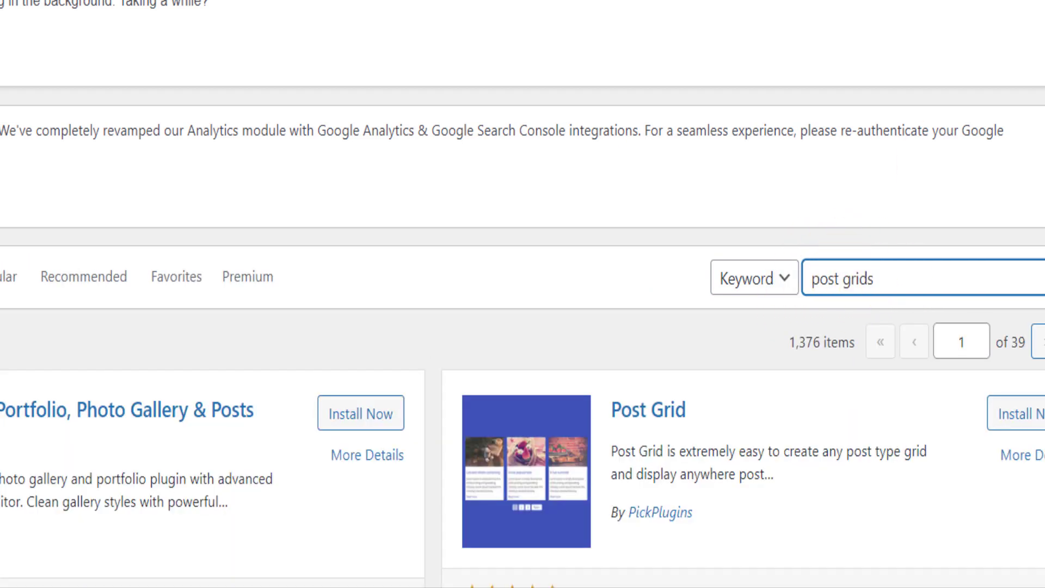
pyautogui.scroll(-5, 544, 294)
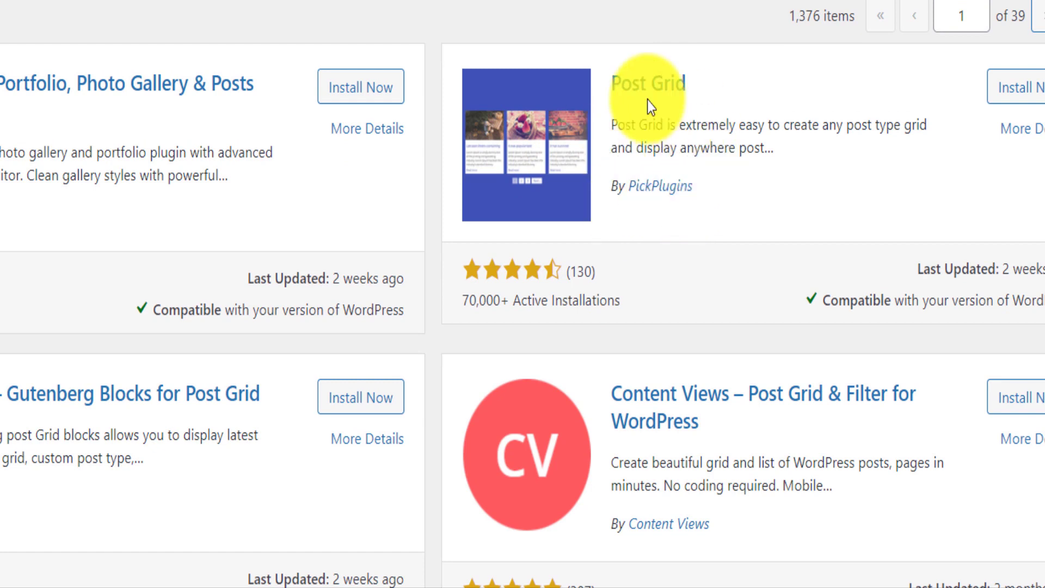
pyautogui.moveTo(704, 188); pyautogui.dragTo(614, 190)
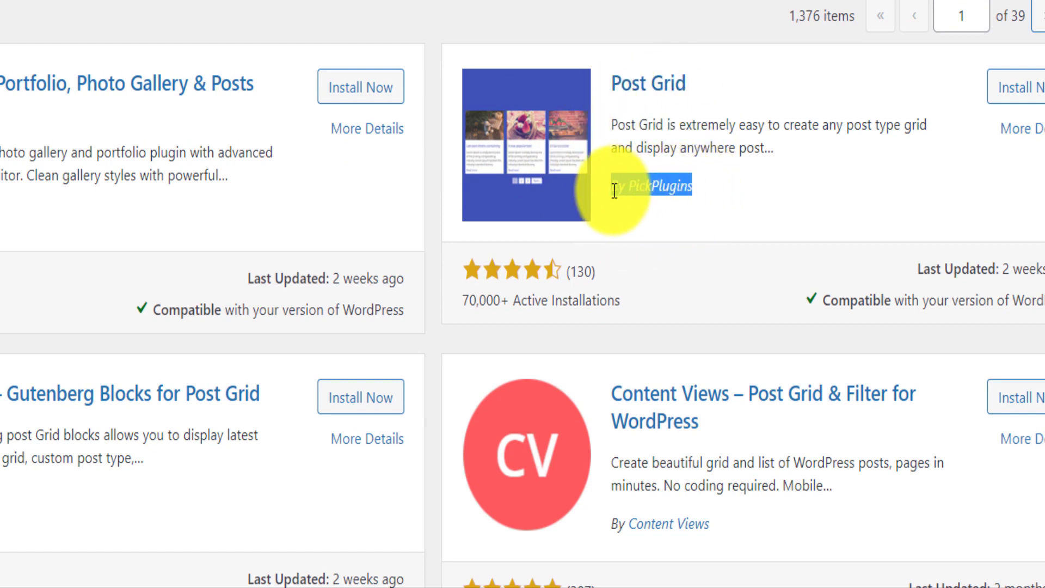
pyautogui.moveTo(612, 126); pyautogui.dragTo(926, 141)
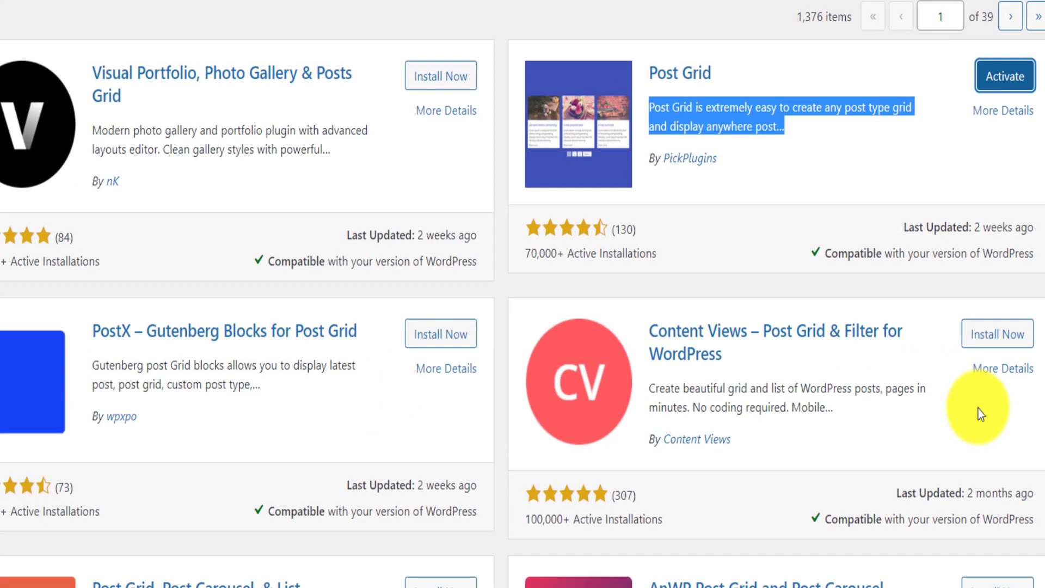
# Activate the installed Post Grid plugin by PickPlugins from the search results.
pyautogui.scroll(-1, 979, 410)
pyautogui.scroll(-4, 904, 321)
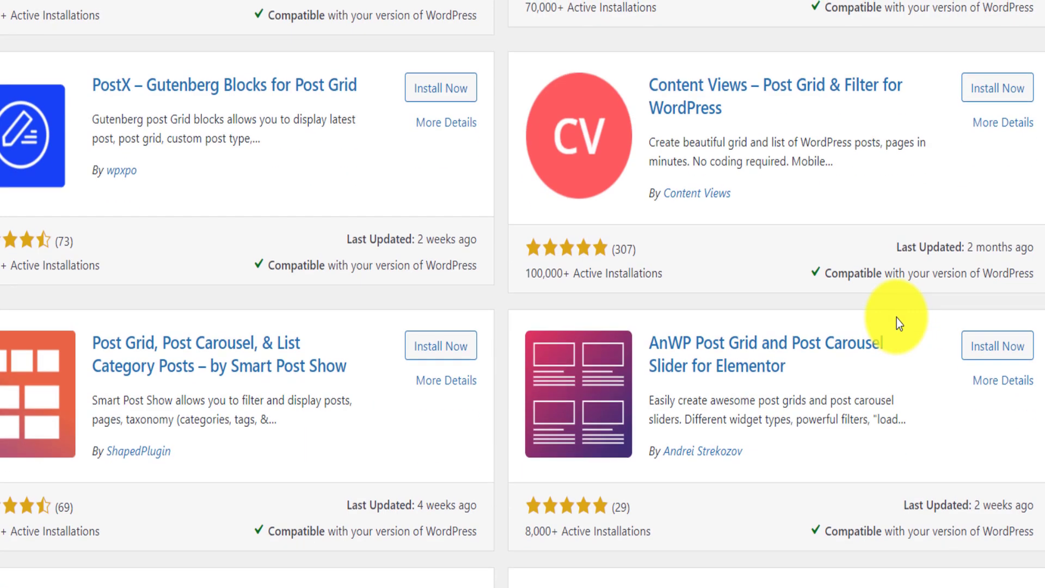
pyautogui.scroll(5, 897, 321)
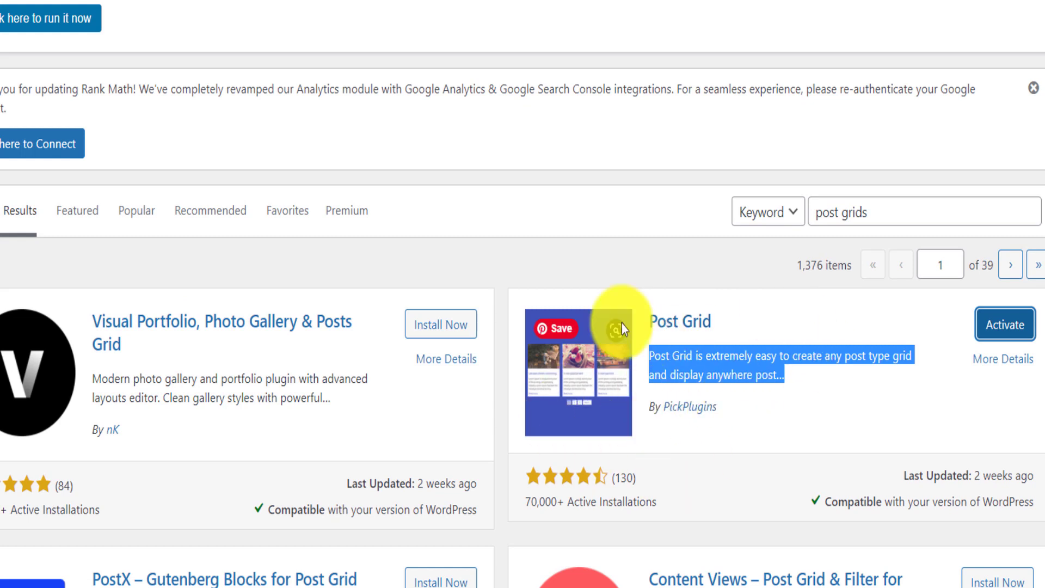
pyautogui.click(986, 324)
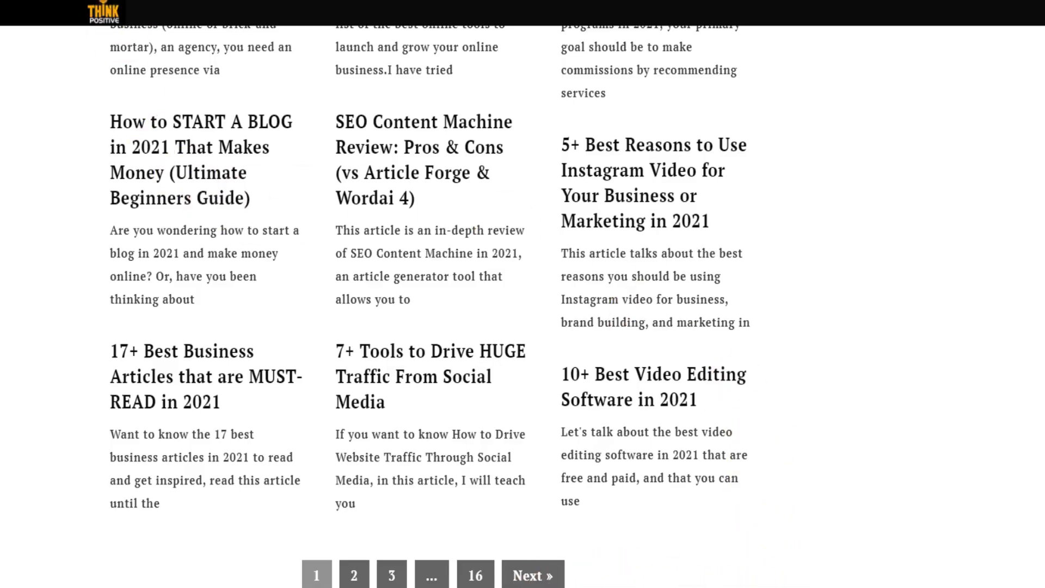
# Switch to the MMS Experience homepage and review its post grid as an example of the layout.
pyautogui.scroll(2, 378, 226)
pyautogui.scroll(-2, 523, 327)
pyautogui.scroll(-10, 523, 326)
pyautogui.scroll(18, 426, 226)
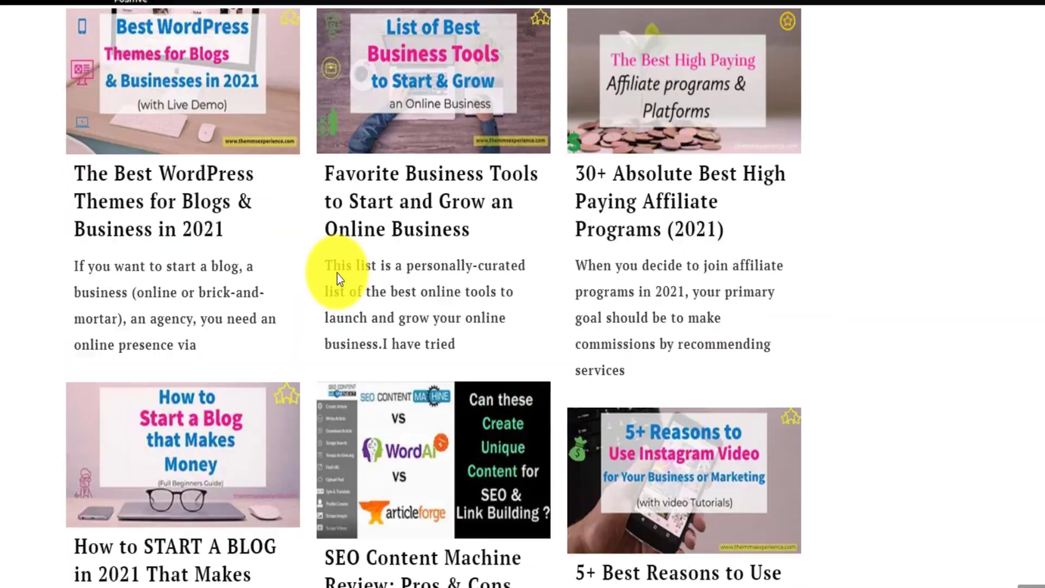
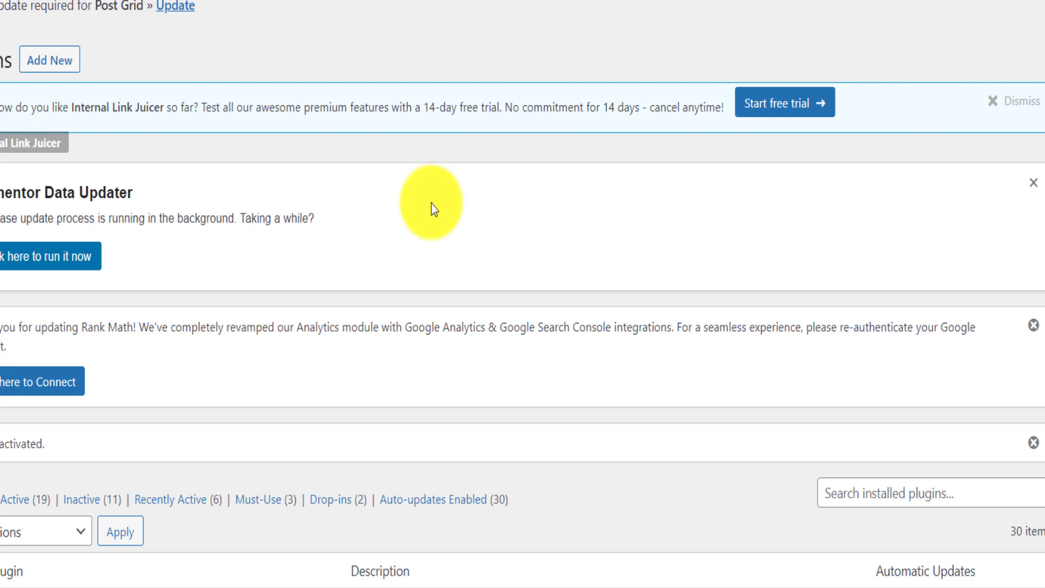
# Open the list of all post grids in the dsofttouch dashboard and move the existing grid to the trash.
pyautogui.scroll(-5, 708, 292)
pyautogui.scroll(2, 708, 292)
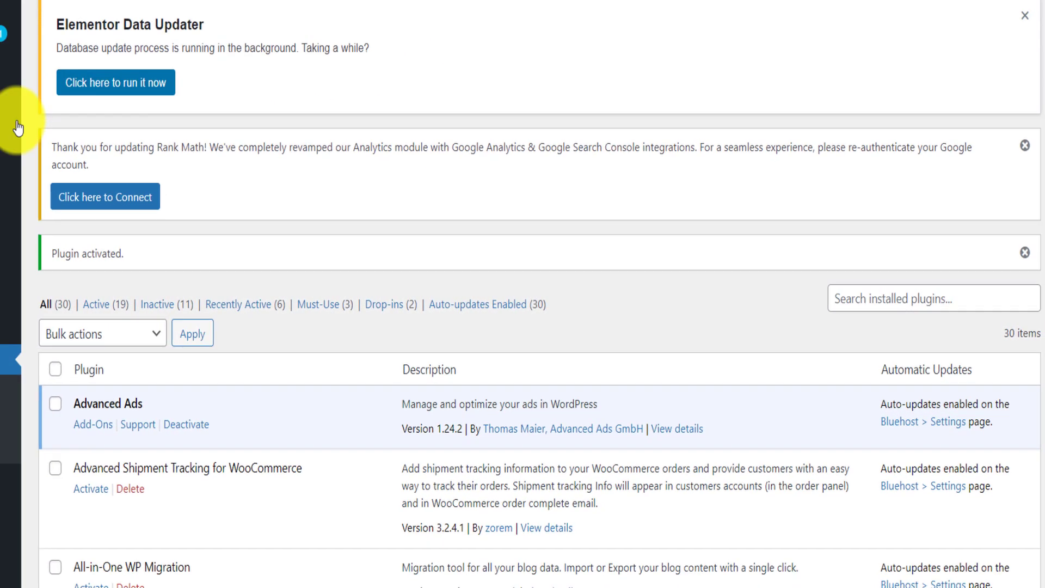
pyautogui.moveTo(0, 142)
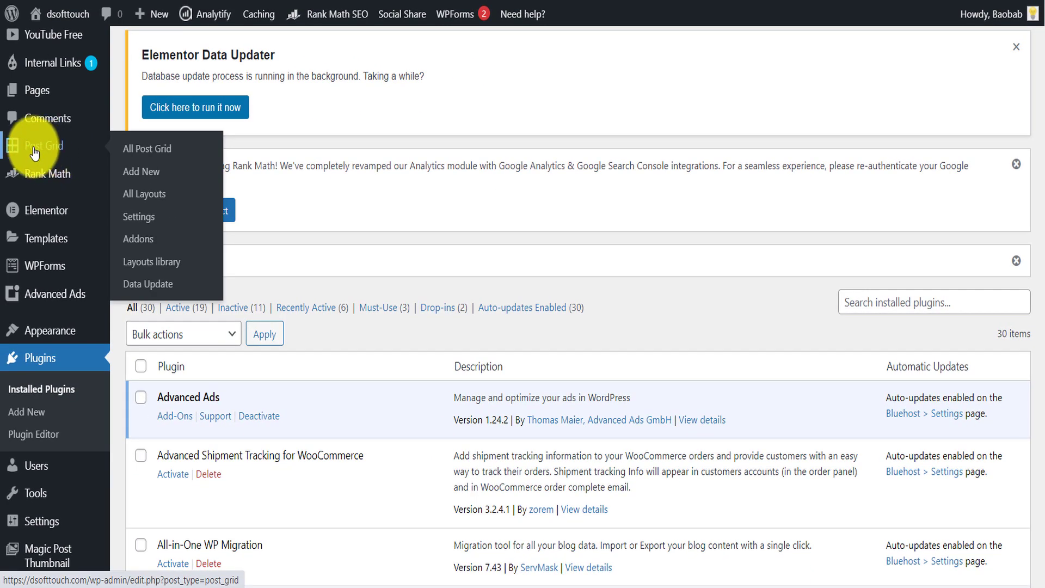
pyautogui.click(153, 158)
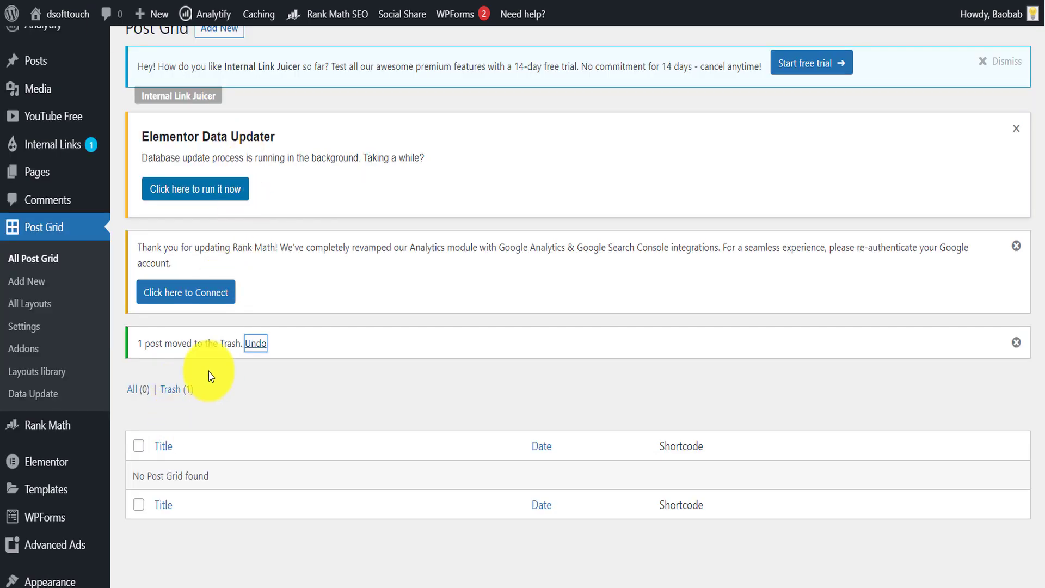
pyautogui.scroll(-3, 180, 518)
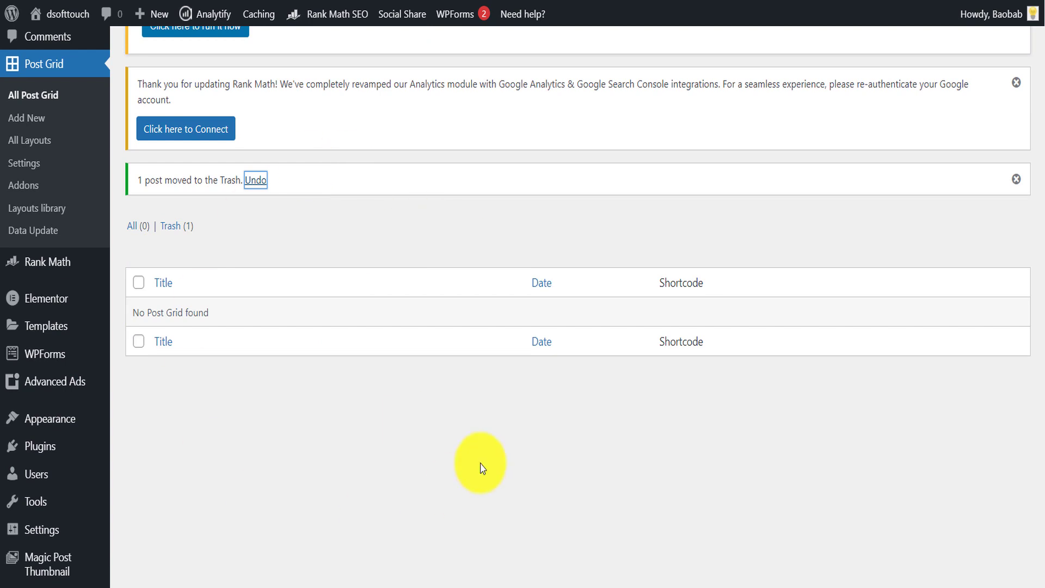
pyautogui.click(250, 287)
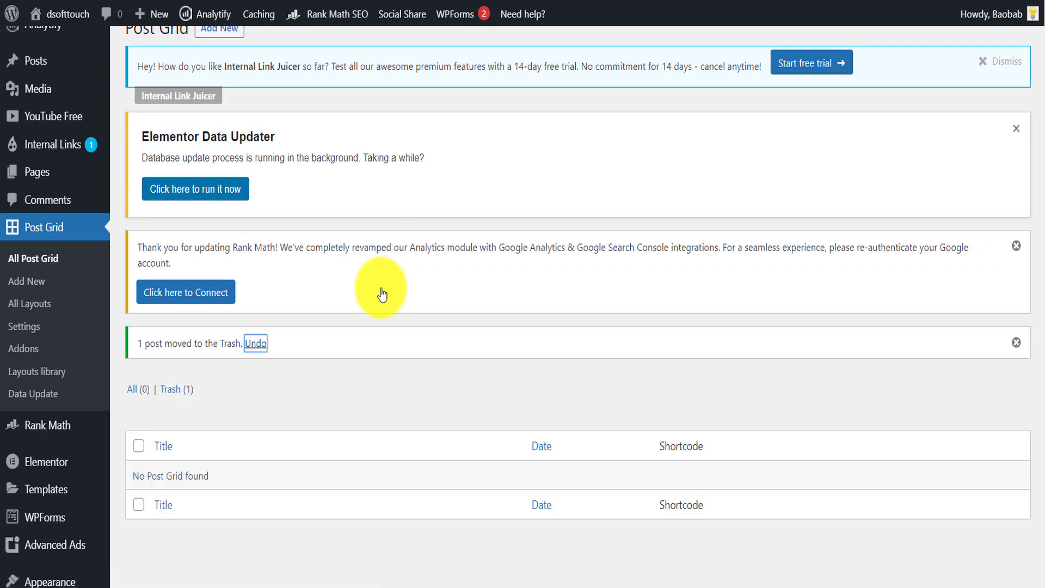
# Create a new post grid titled "Homepage post grids".
pyautogui.scroll(2, 383, 294)
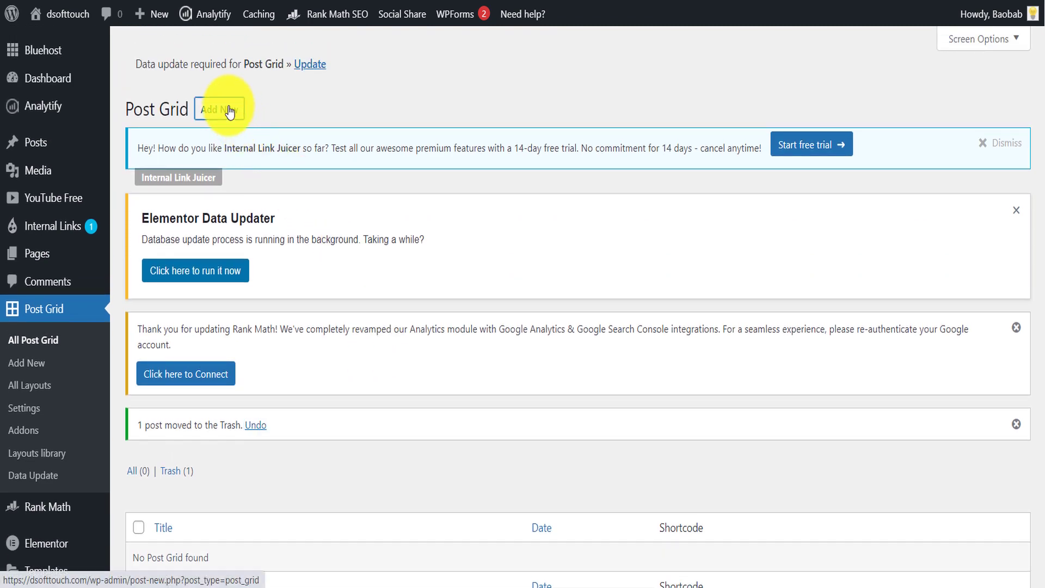
pyautogui.click(228, 111)
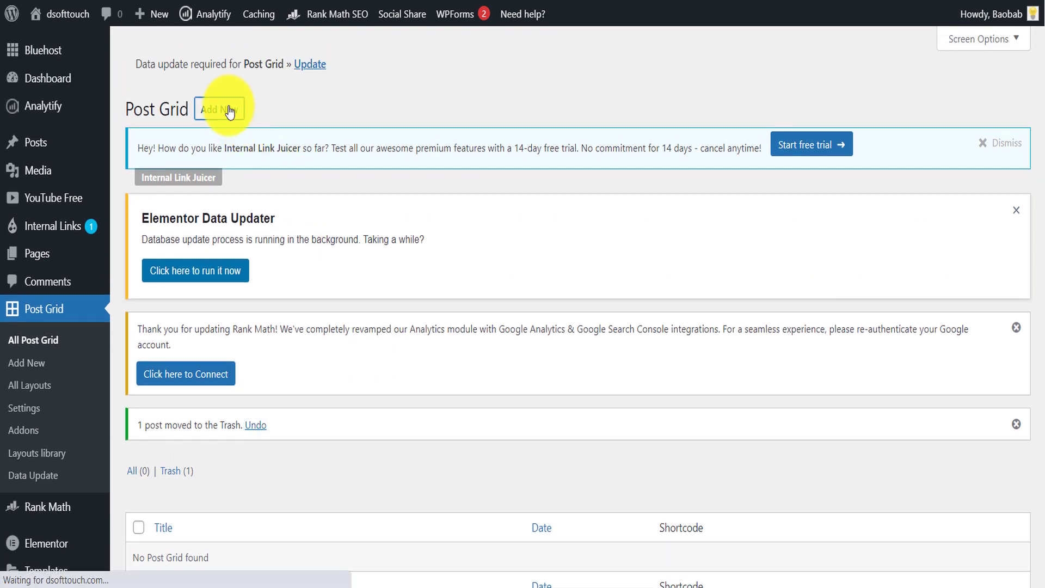
pyautogui.scroll(-5, 403, 289)
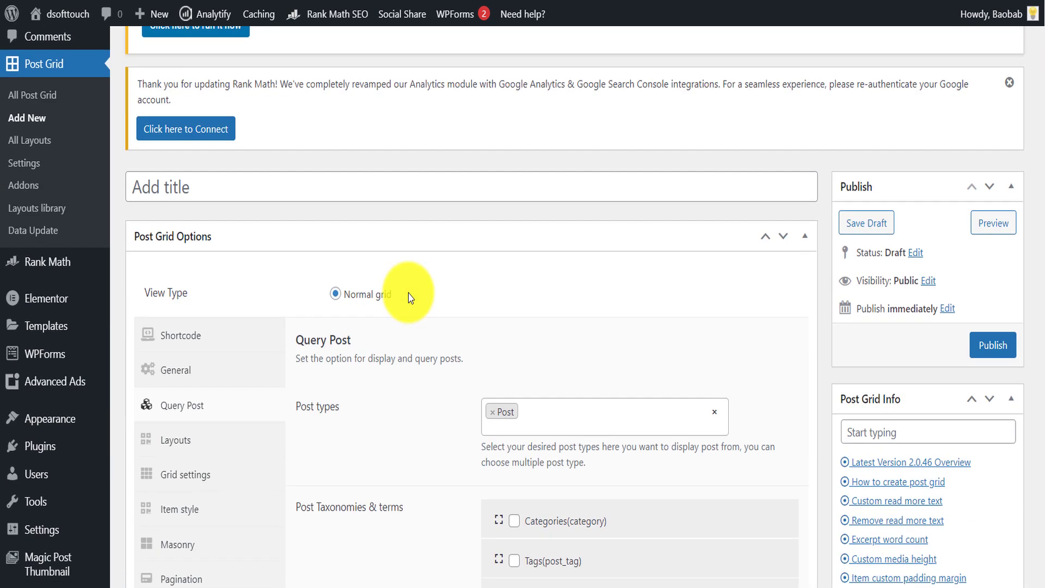
pyautogui.click(194, 188)
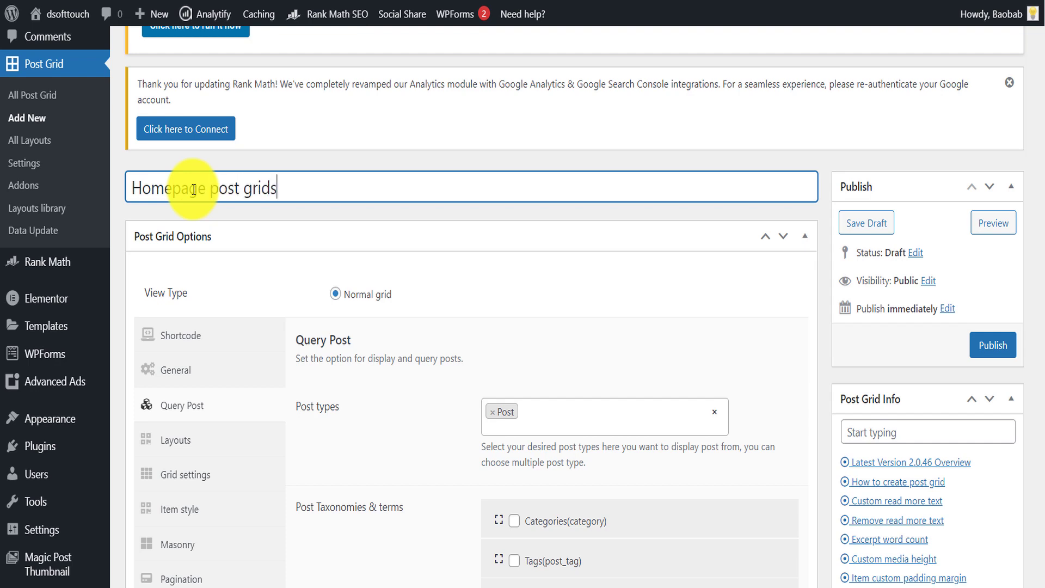
# In the grid's general settings, set lazy load to Yes.
pyautogui.scroll(-1, 290, 295)
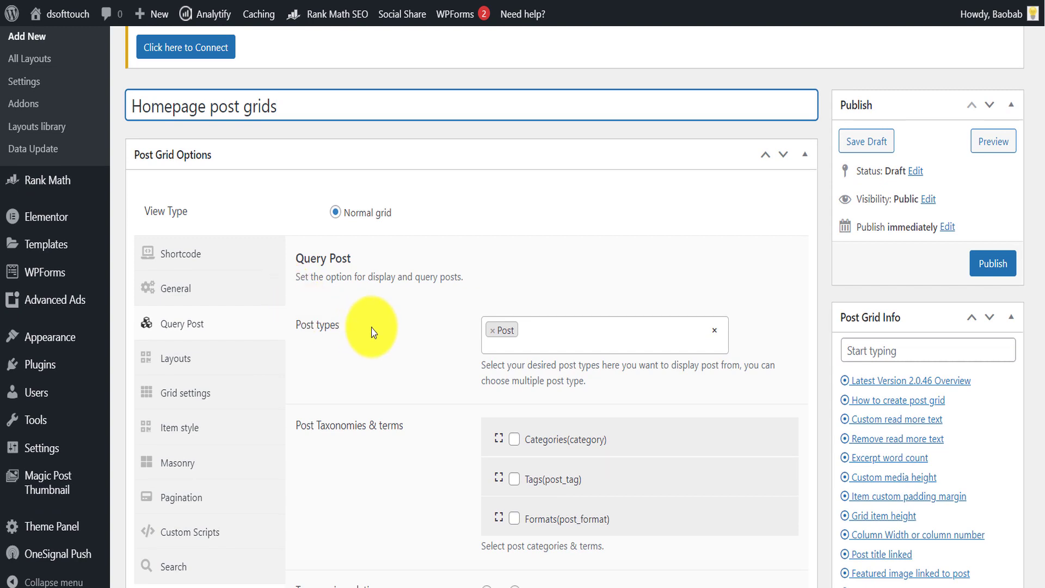
pyautogui.click(196, 294)
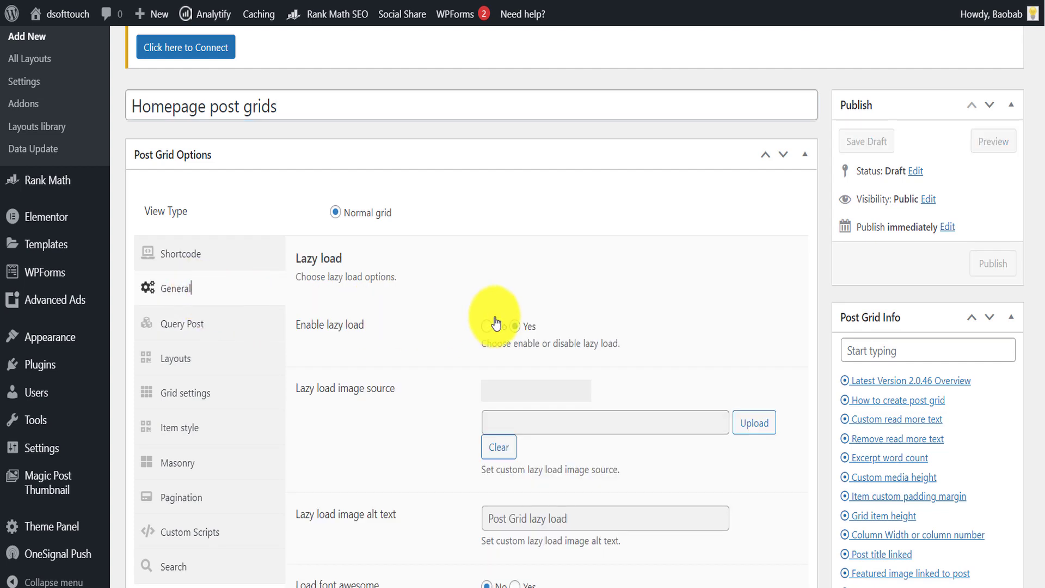
pyautogui.scroll(-2, 494, 322)
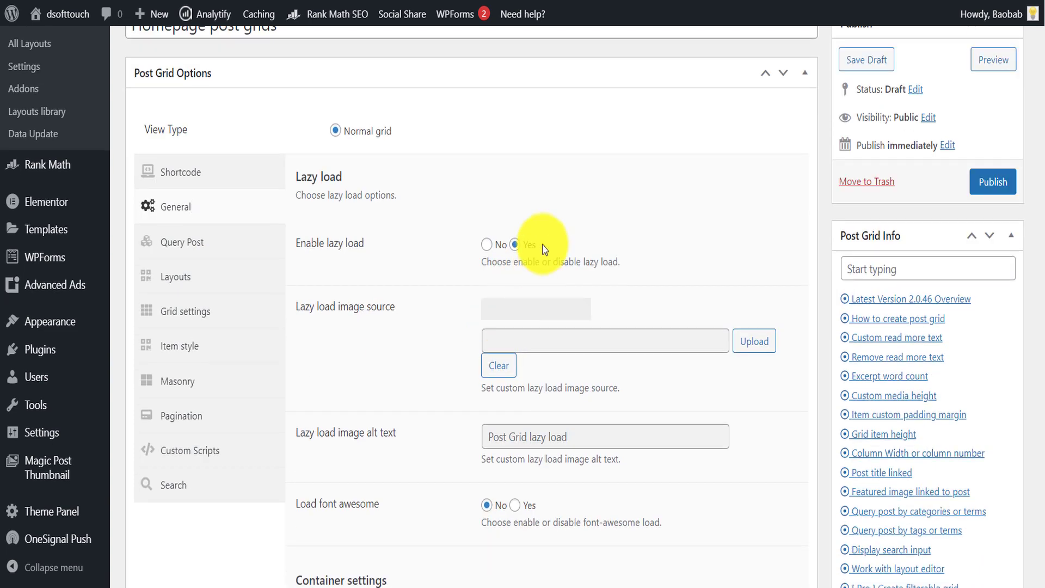
pyautogui.click(514, 246)
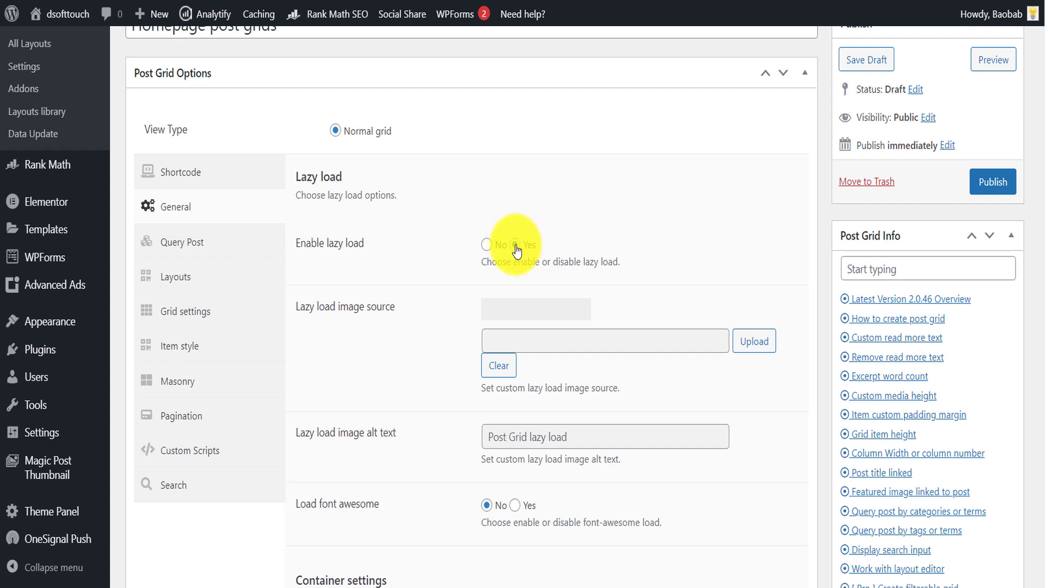
pyautogui.moveTo(1039, 125); pyautogui.dragTo(1041, 150)
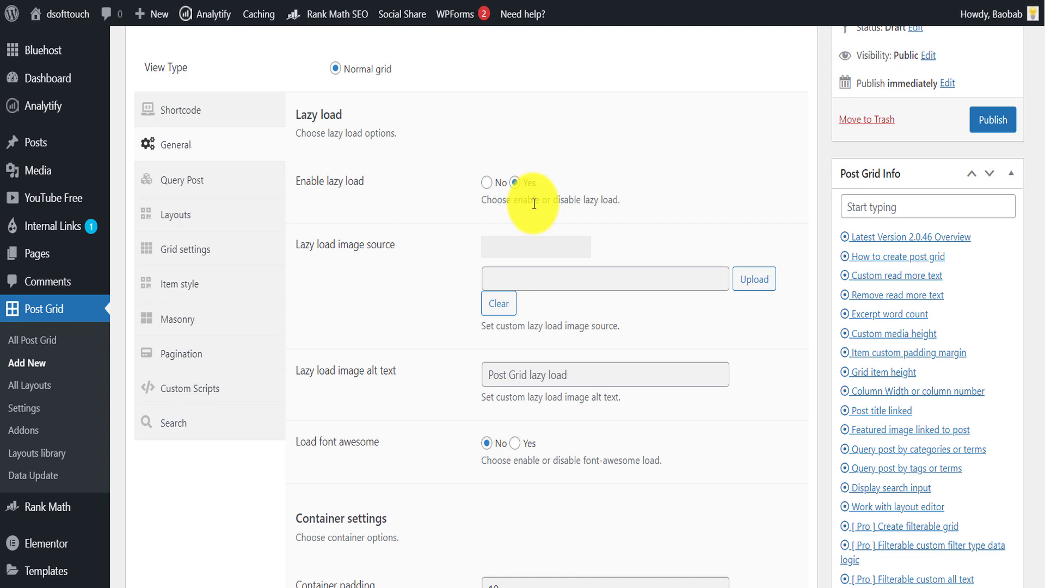
pyautogui.scroll(3, 730, 156)
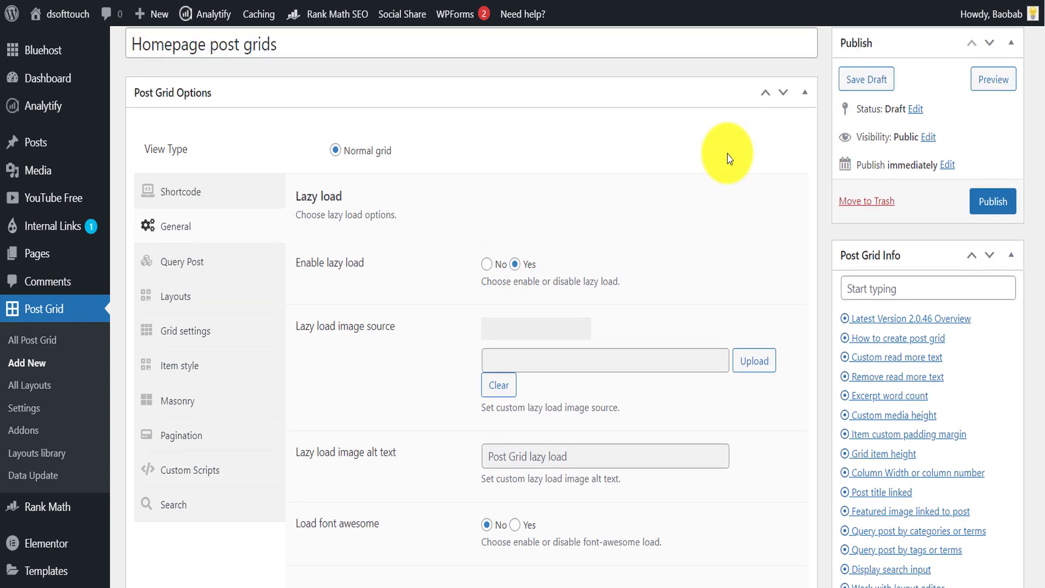
# Set the Load font awesome option to Yes in the general settings.
pyautogui.scroll(-4, 730, 156)
pyautogui.scroll(-1, 730, 157)
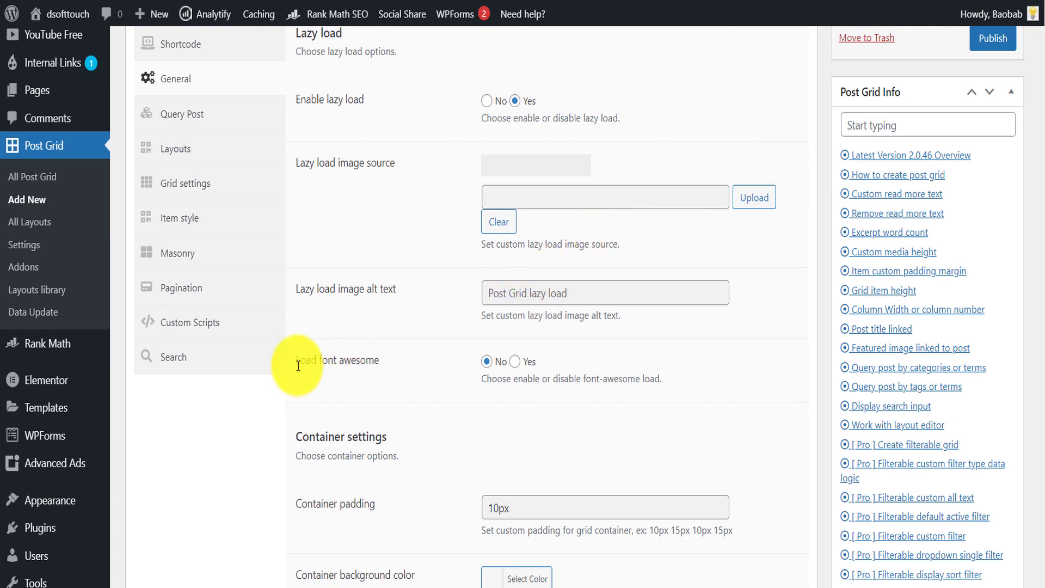
pyautogui.moveTo(296, 365); pyautogui.dragTo(375, 365)
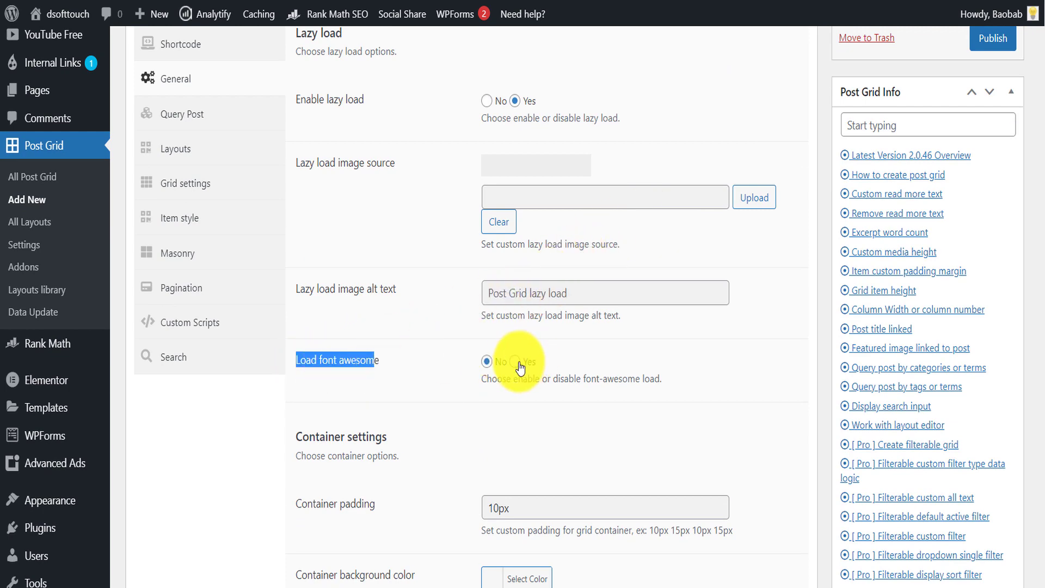
# Set the text alignment to Center in the items wrapper settings.
pyautogui.scroll(-9, 735, 285)
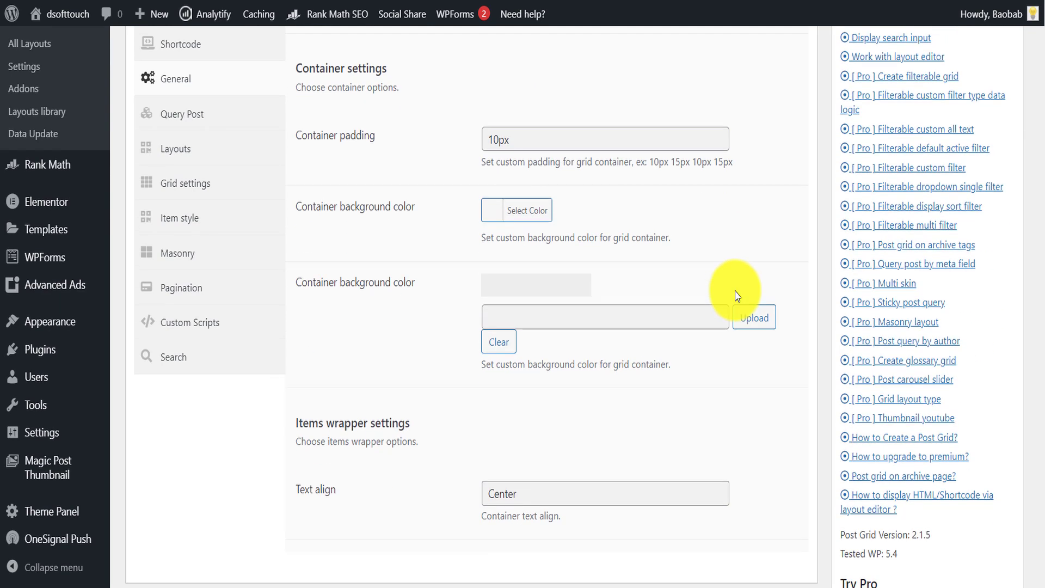
pyautogui.scroll(-1, 669, 290)
pyautogui.scroll(2, 495, 317)
pyautogui.scroll(-1, 351, 238)
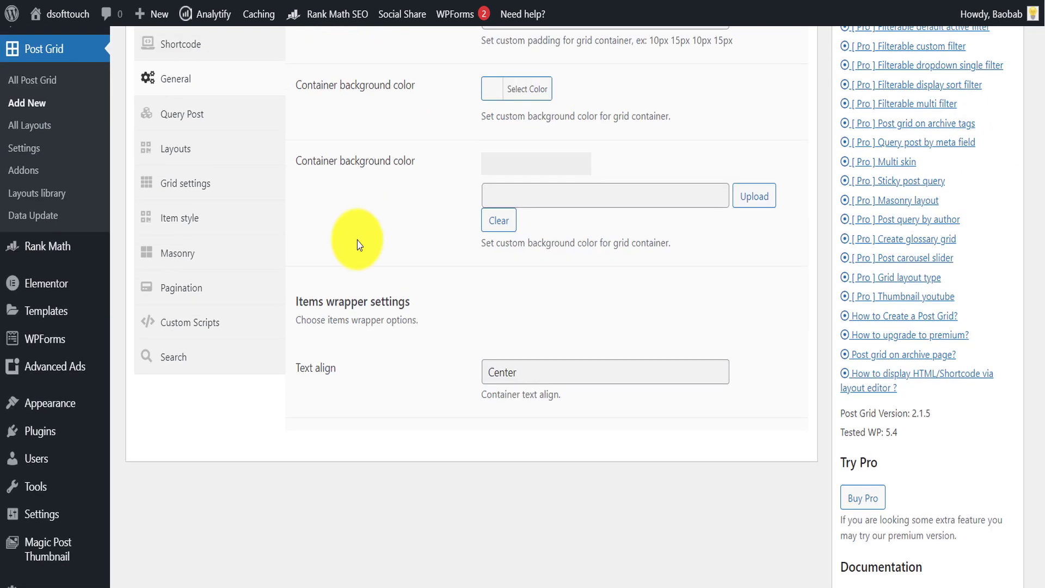
pyautogui.click(542, 370)
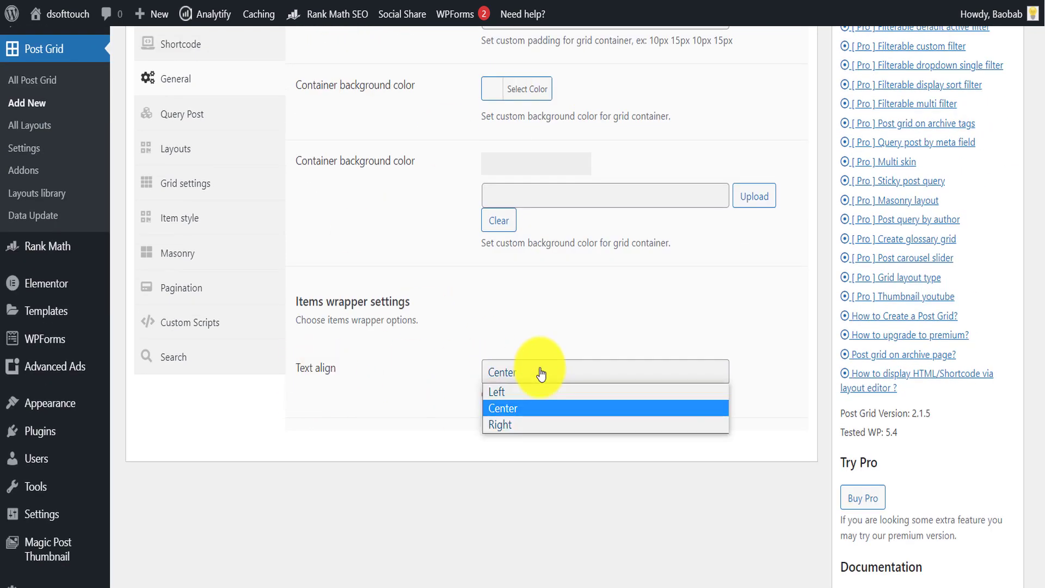
pyautogui.click(512, 409)
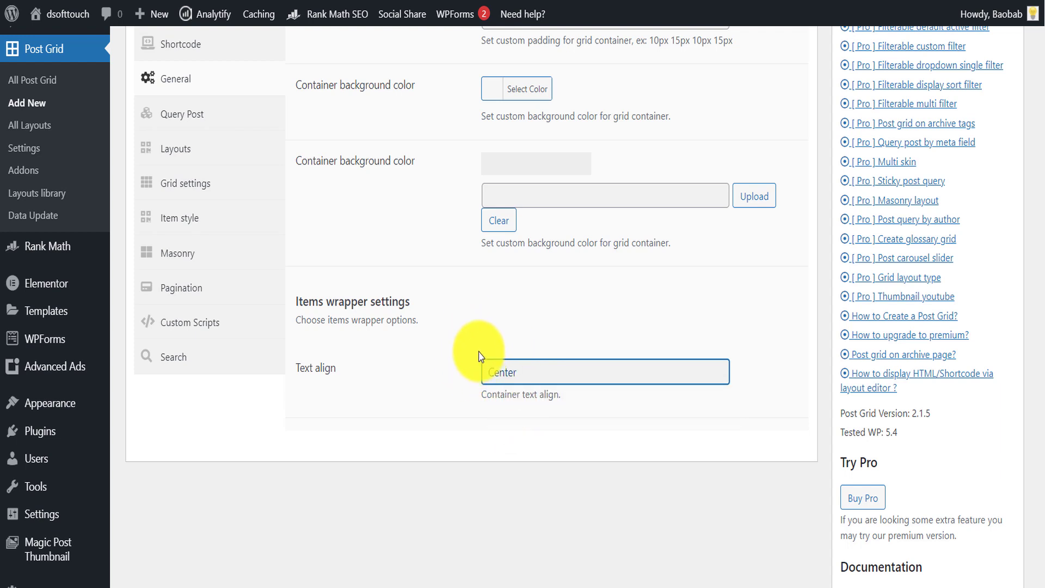
# Examine the color choices for the container background without picking a color.
pyautogui.click(499, 169)
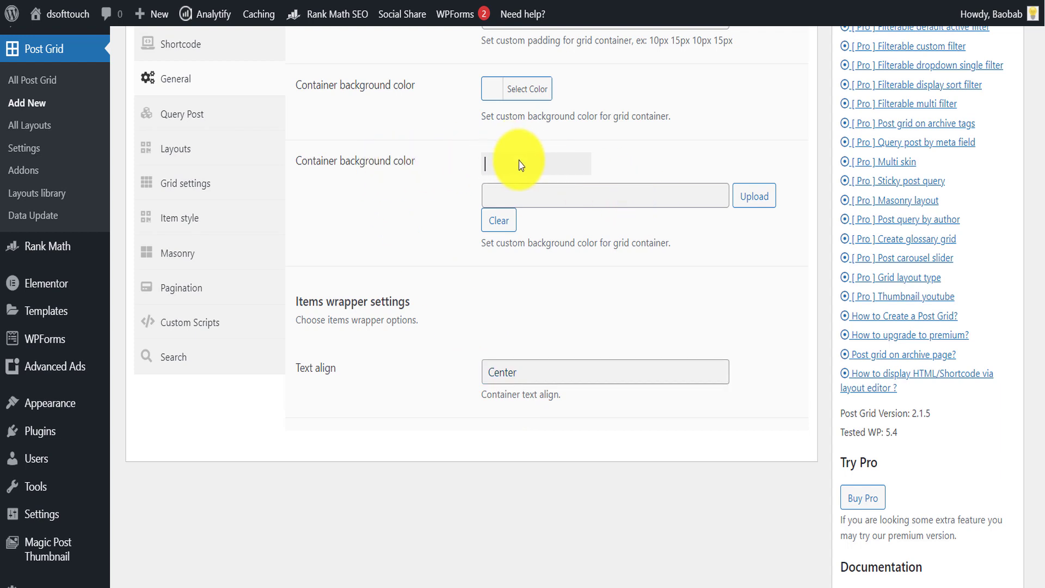
pyautogui.click(520, 90)
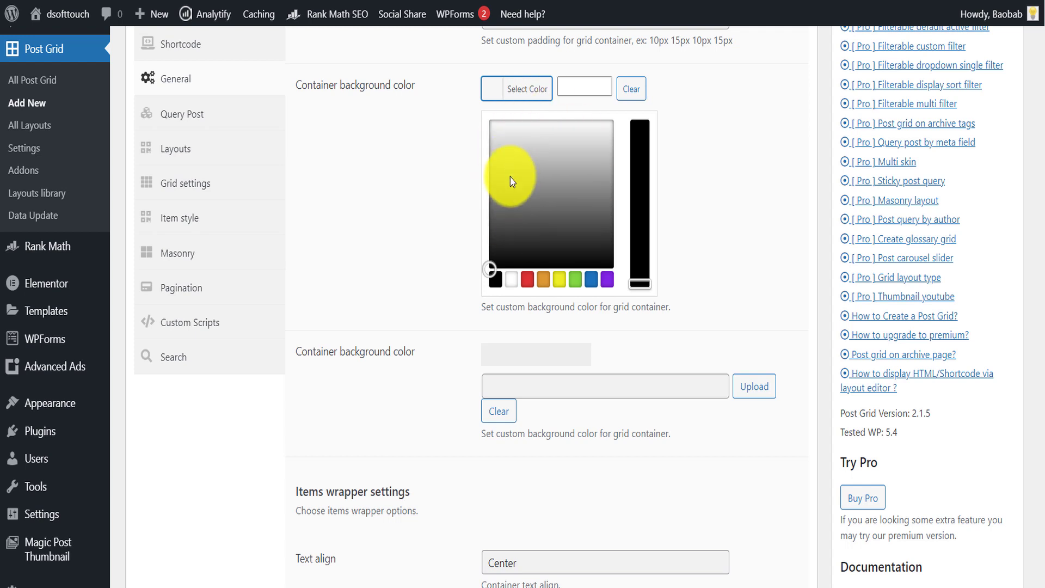
pyautogui.click(444, 177)
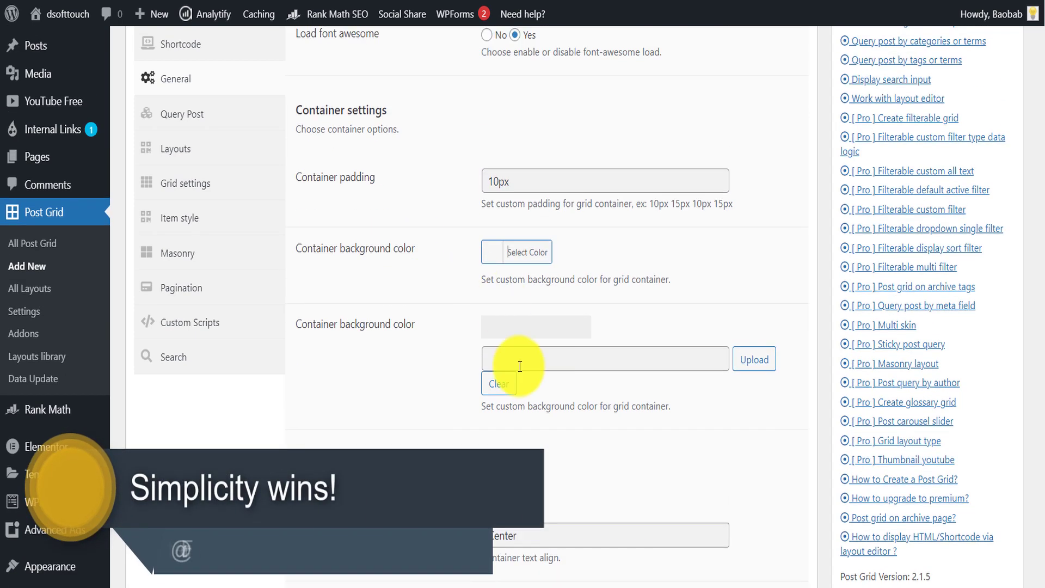
pyautogui.scroll(3, 518, 361)
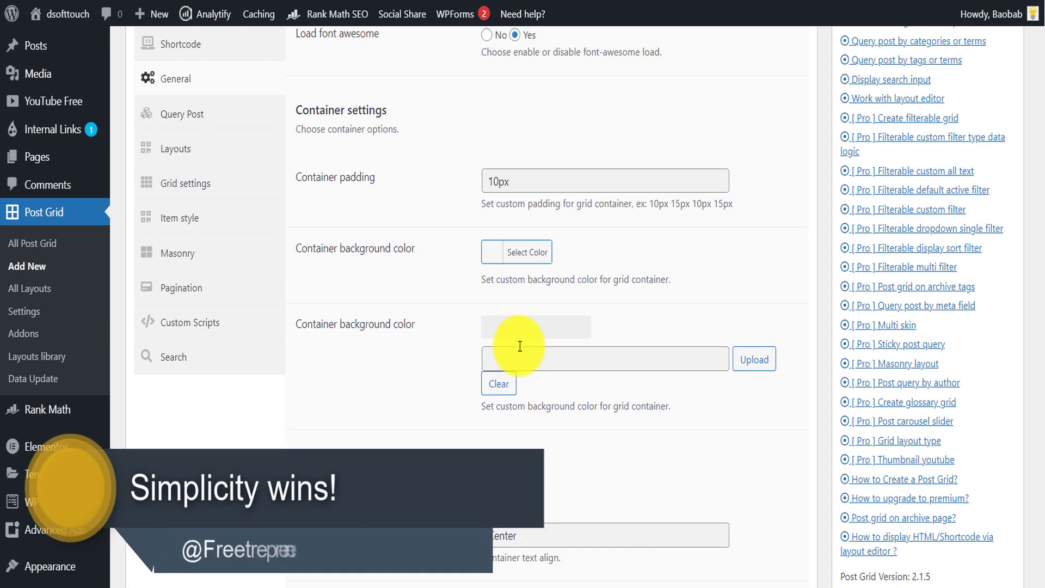
# Open the post query settings and review which post types the grid can display.
pyautogui.click(198, 124)
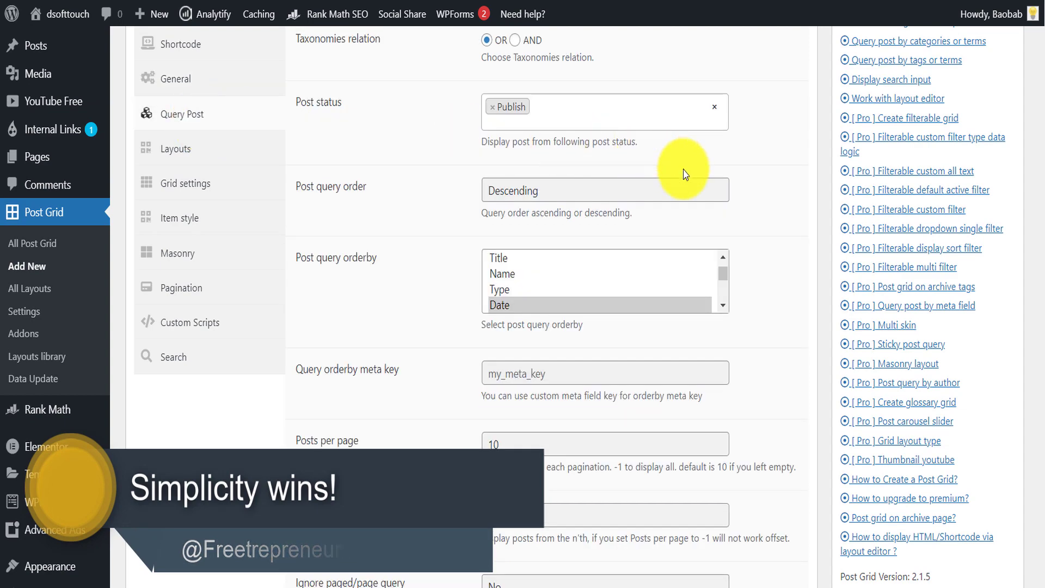
pyautogui.scroll(5, 708, 180)
pyautogui.scroll(3, 738, 183)
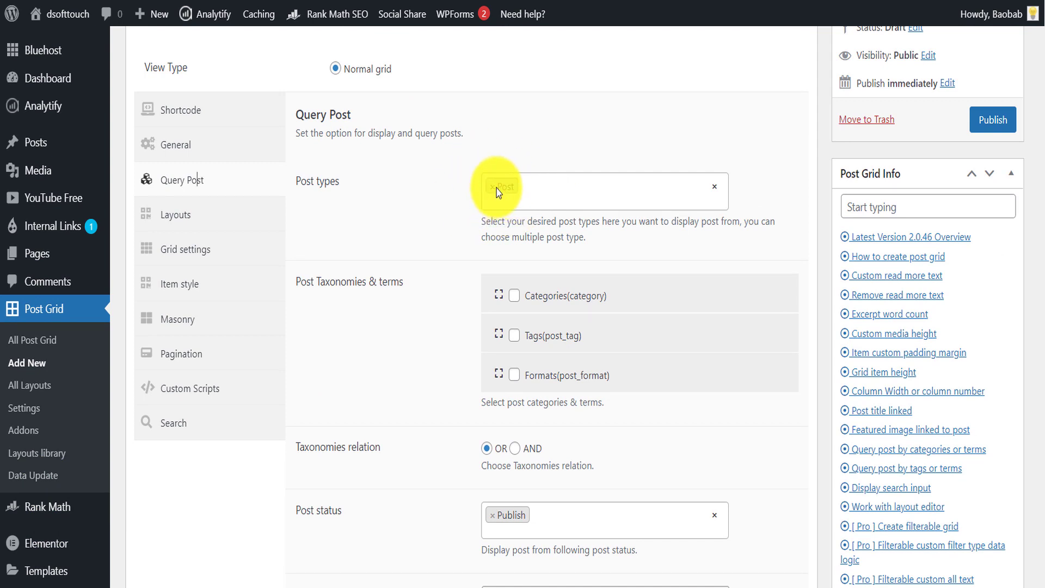
pyautogui.click(497, 192)
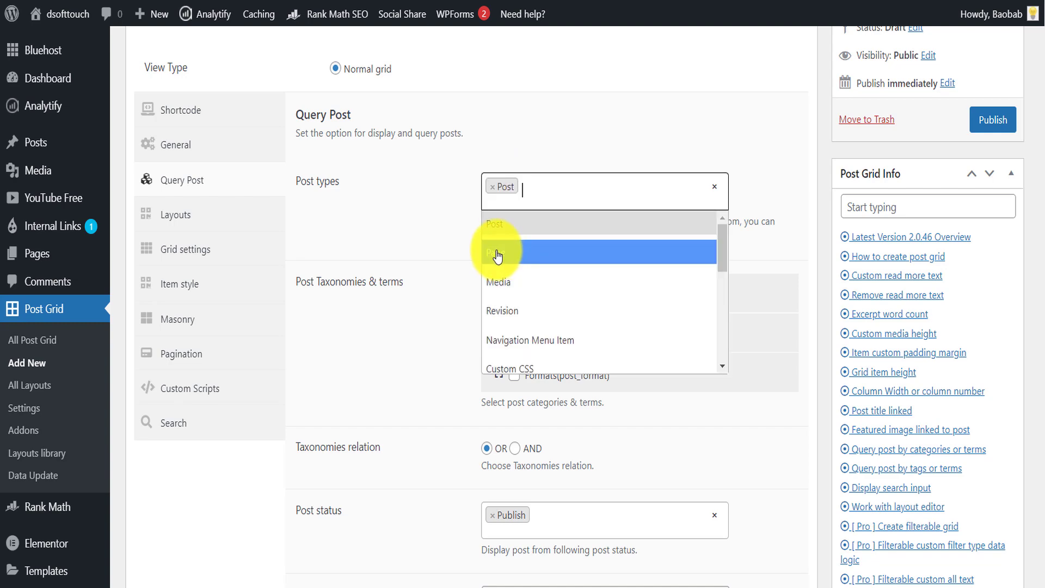
pyautogui.scroll(-8, 511, 265)
pyautogui.scroll(3, 443, 171)
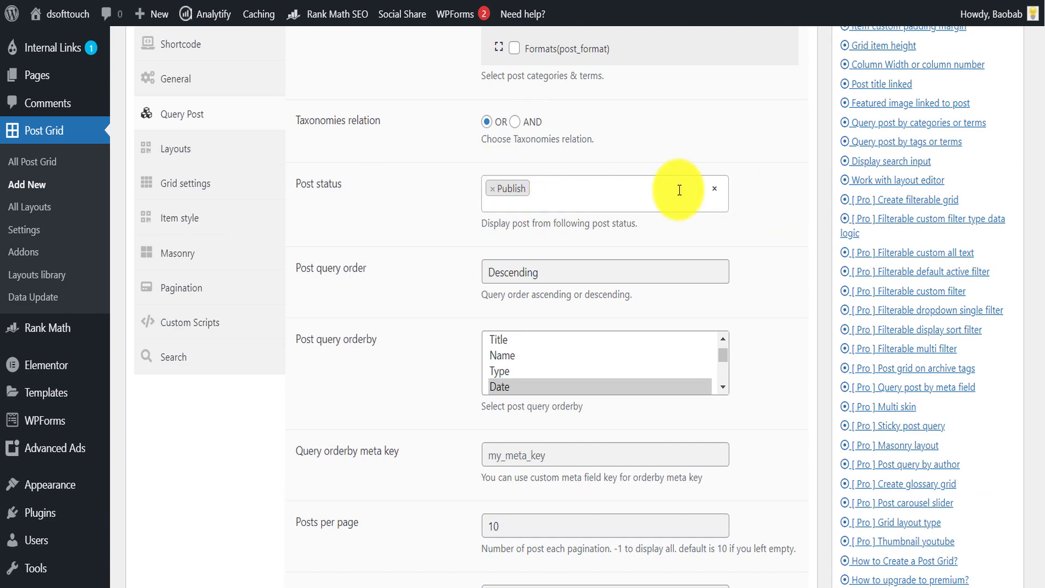
# Review the post status options in the query settings without changing the selection.
pyautogui.click(582, 196)
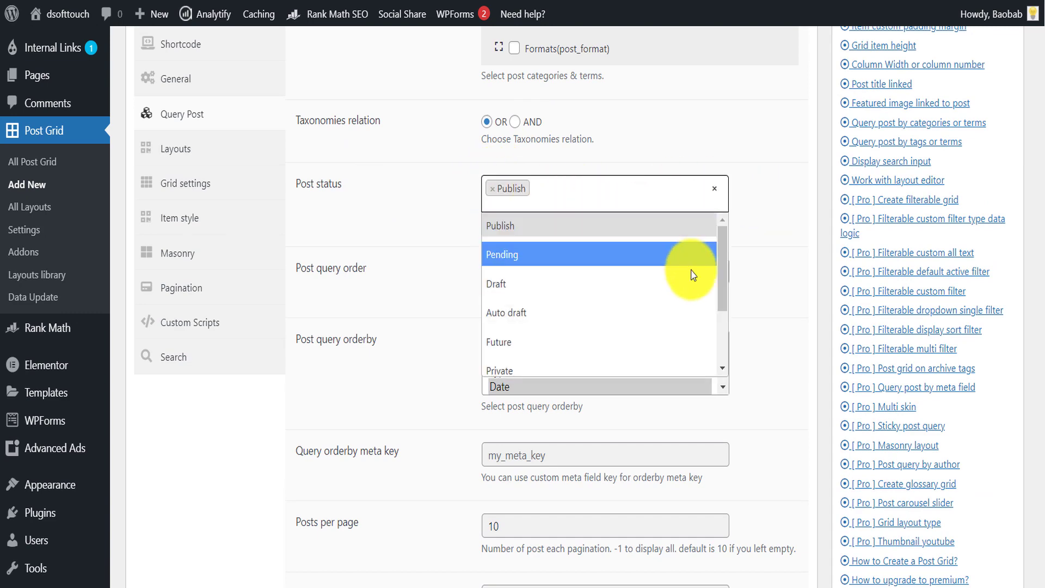
pyautogui.scroll(-4, 693, 275)
pyautogui.scroll(3, 677, 147)
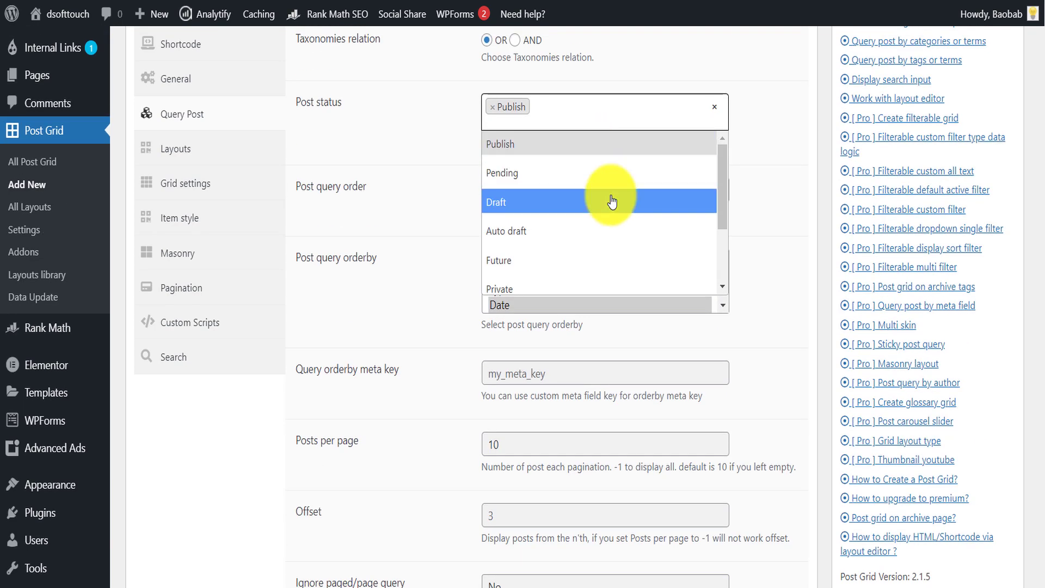
pyautogui.scroll(-3, 612, 201)
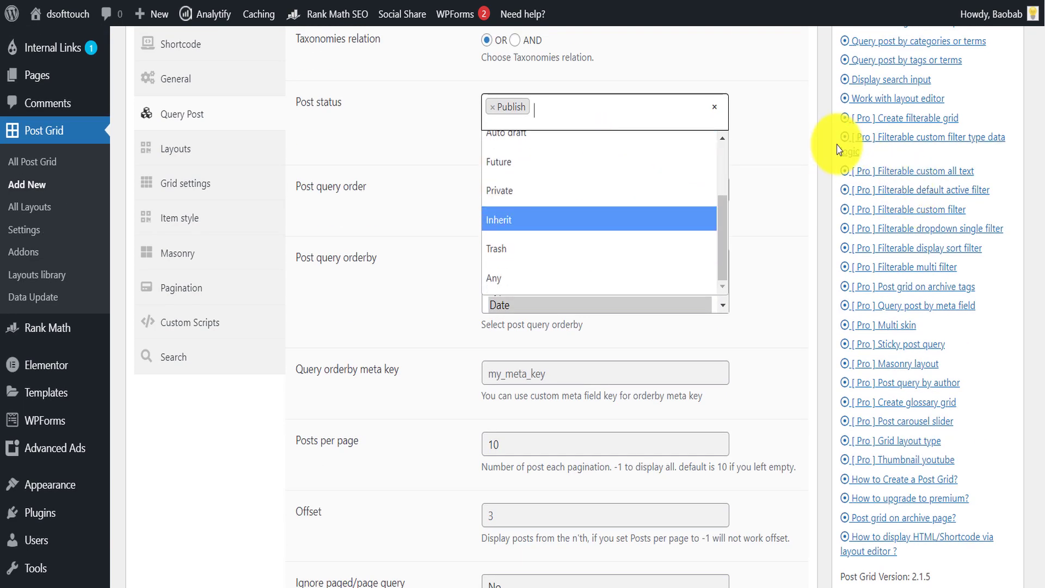
pyautogui.click(814, 136)
# Review the query ordering and posts-per-page options, and compare them with the recent posts grid on the MMS Experience homepage.
pyautogui.scroll(-3, 713, 152)
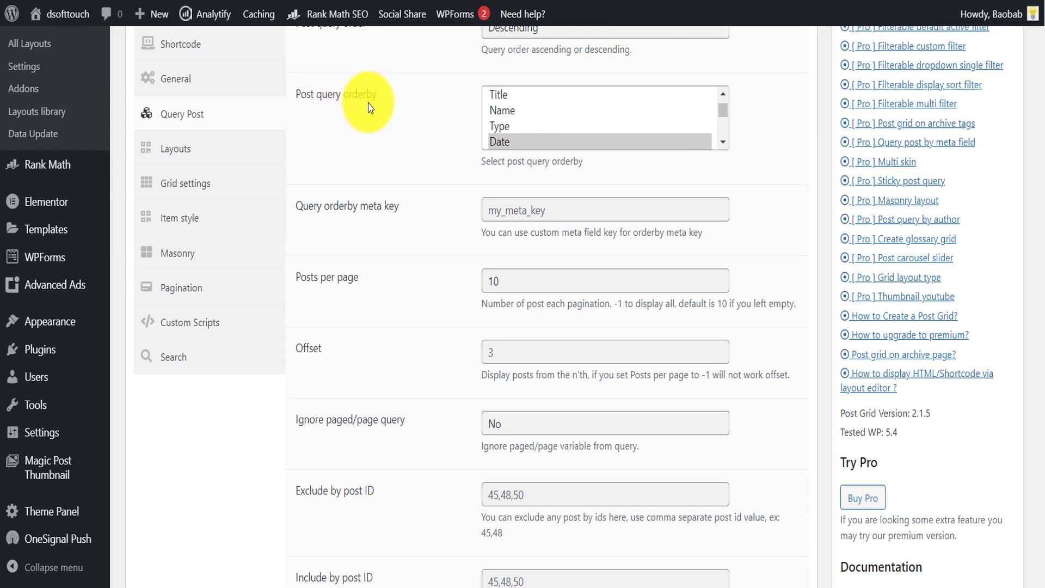
pyautogui.scroll(1, 626, 144)
pyautogui.scroll(-2, 545, 125)
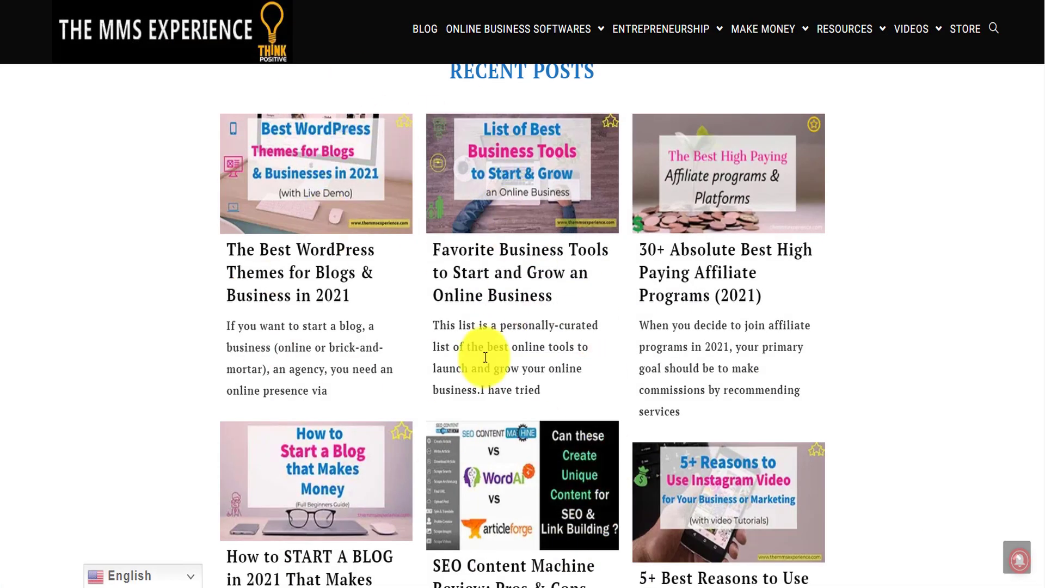
pyautogui.moveTo(763, 28)
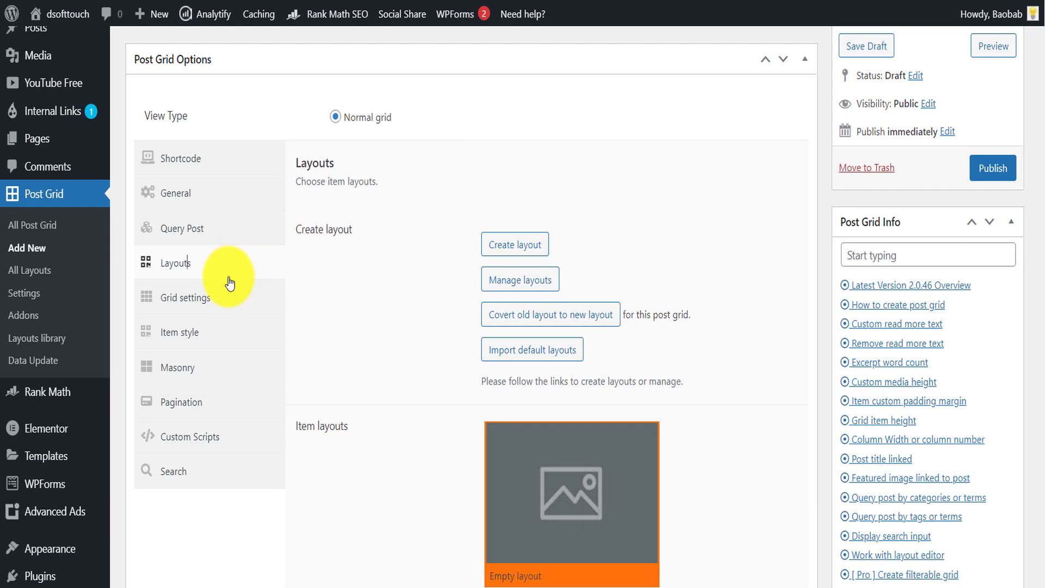
# Open the grid settings and review the grid layout and the item widths for desktop, tablet and mobile.
pyautogui.click(200, 303)
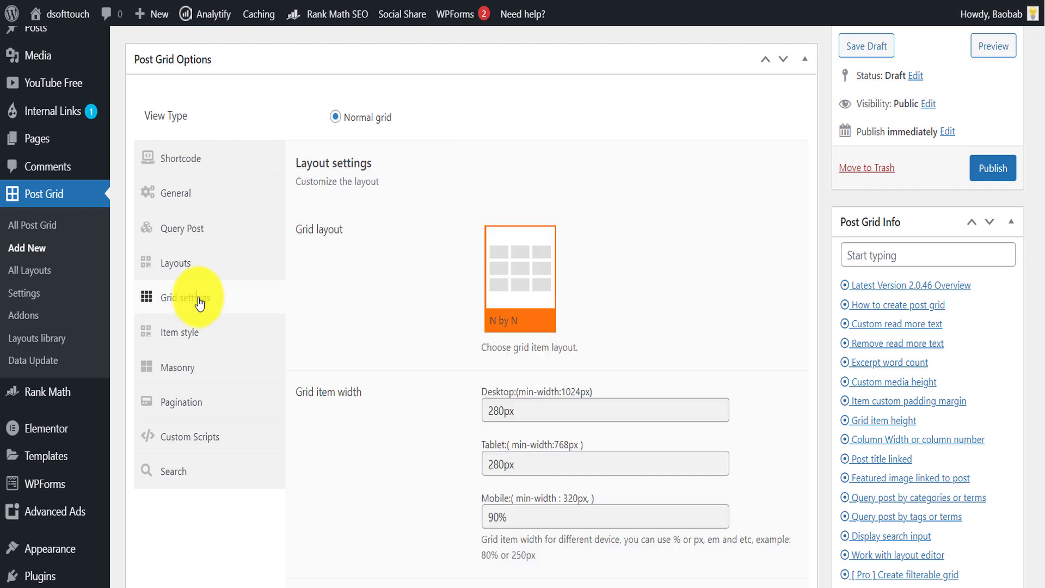
pyautogui.scroll(-3, 443, 326)
pyautogui.scroll(3, 444, 327)
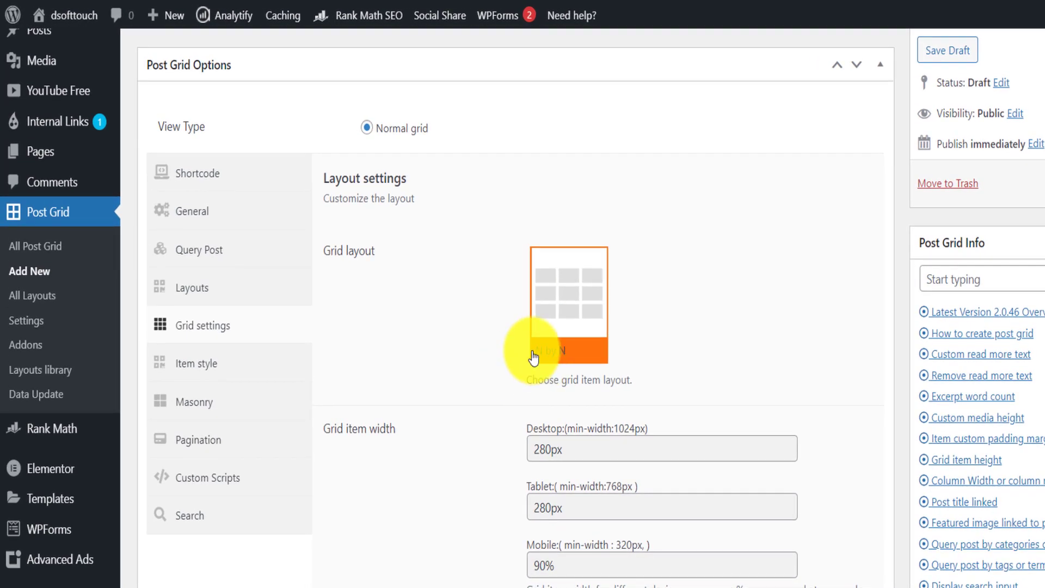
# Open the item style settings and review the grid item height, background color, margin and padding options.
pyautogui.click(229, 361)
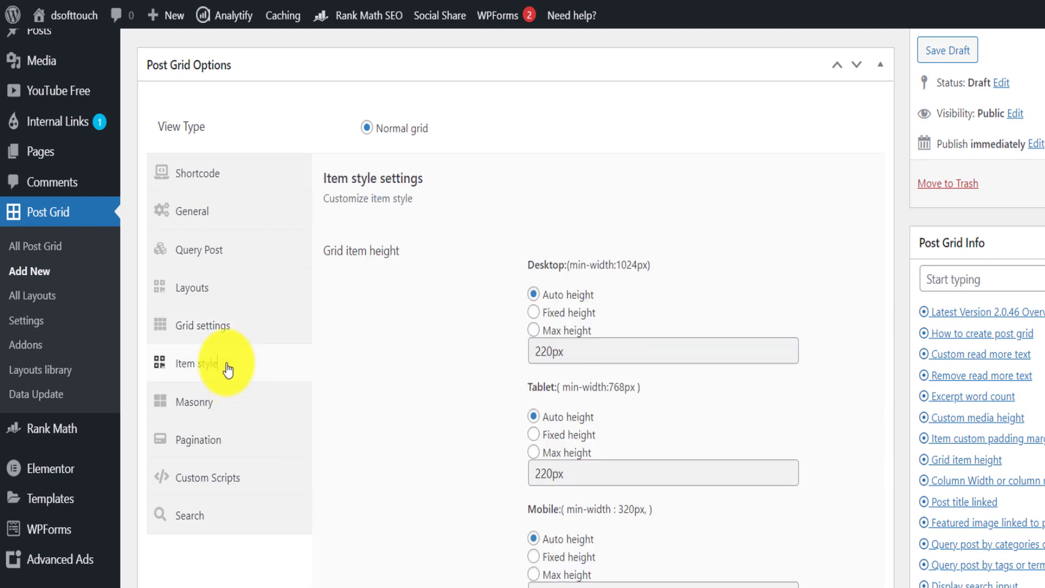
pyautogui.scroll(-2, 491, 331)
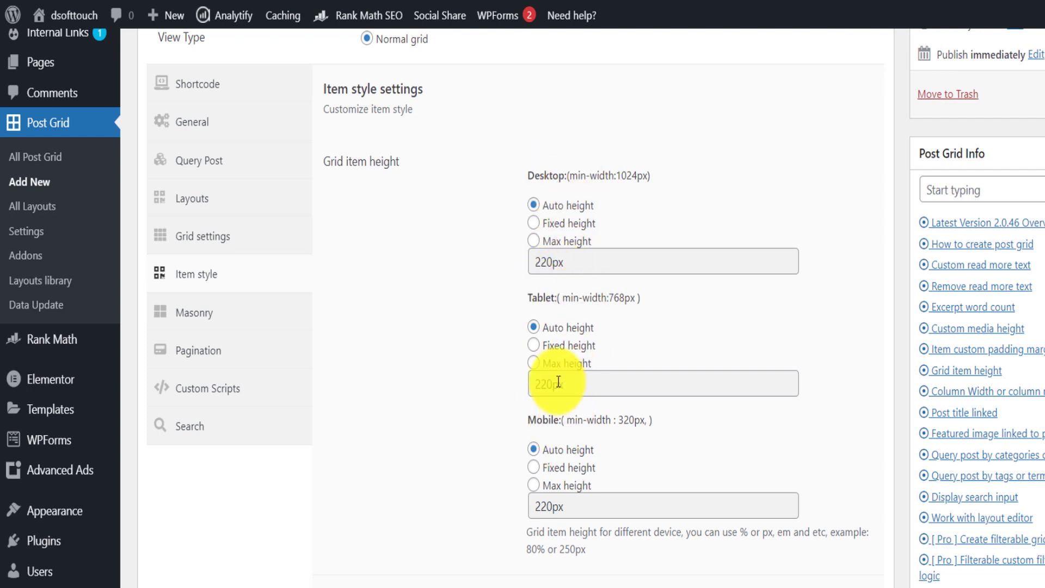
pyautogui.scroll(-3, 485, 332)
pyautogui.scroll(-4, 497, 337)
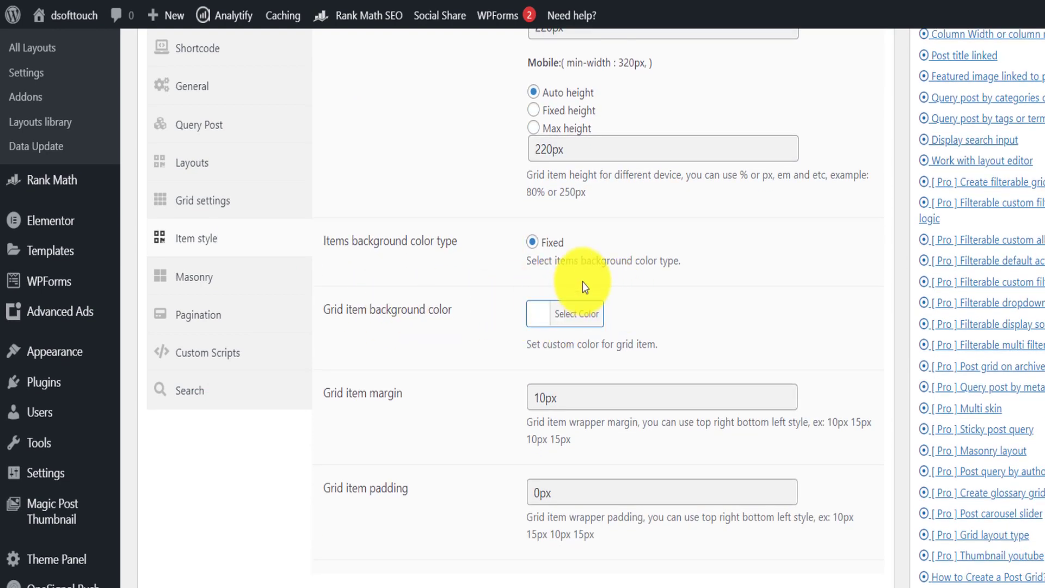
# Enable the masonry style for the post grid.
pyautogui.scroll(2, 589, 326)
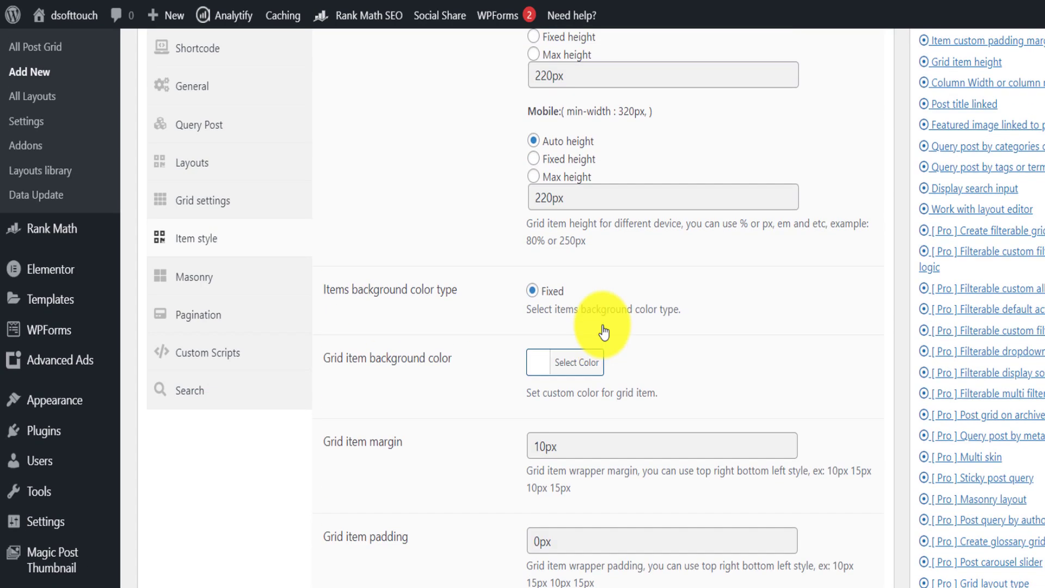
pyautogui.click(222, 278)
pyautogui.scroll(6, 590, 202)
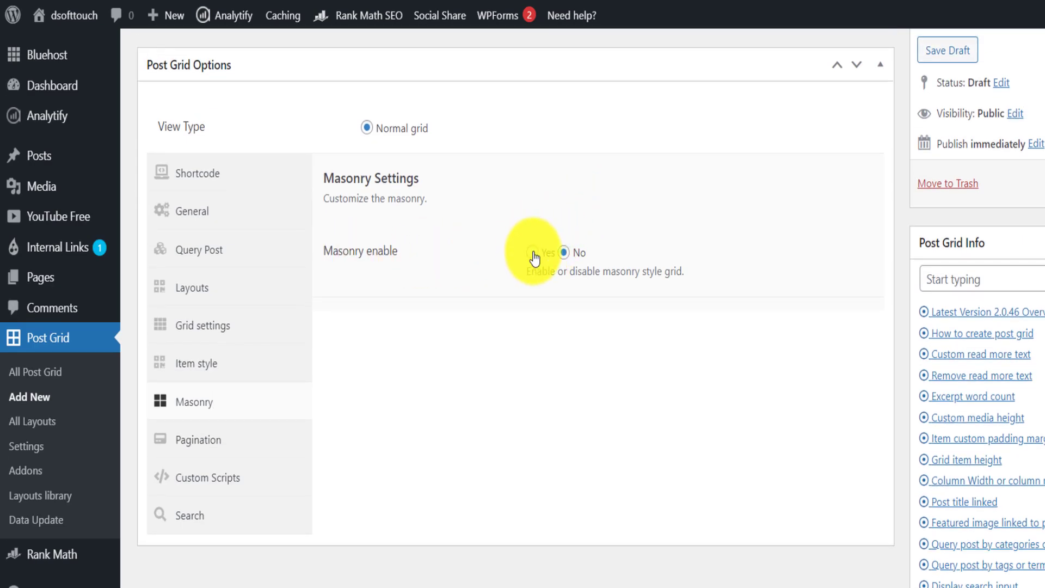
pyautogui.click(532, 253)
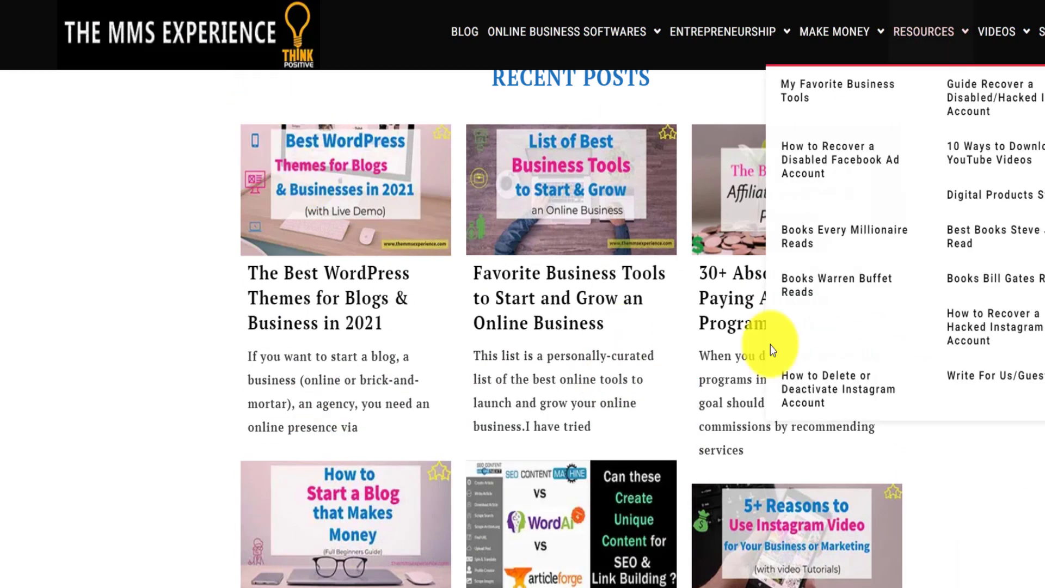
pyautogui.moveTo(834, 32)
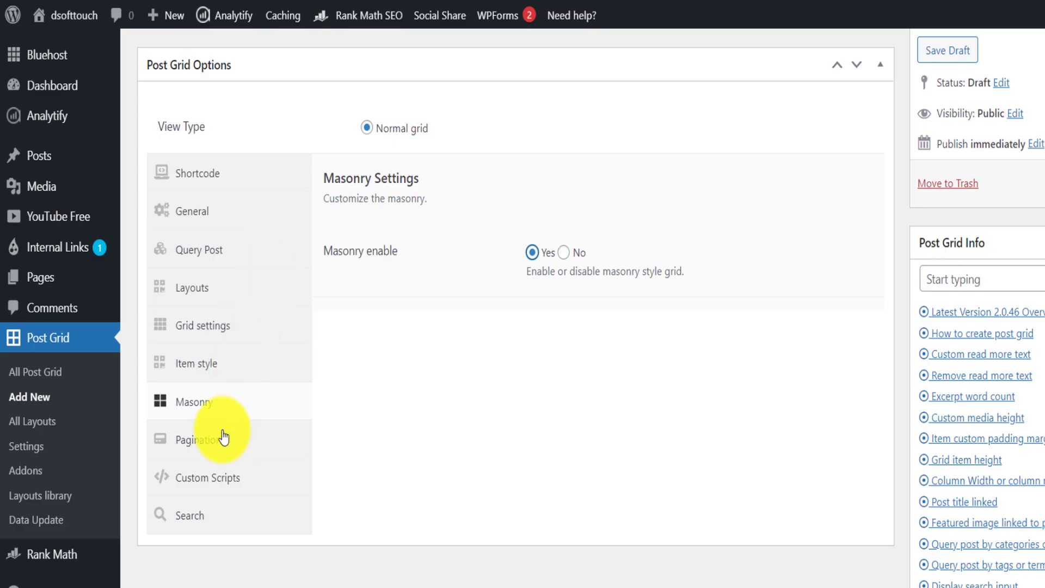
# Review the pagination type, previous and next texts and font size, and compare them with the pagination on the MMS Experience homepage.
pyautogui.click(210, 446)
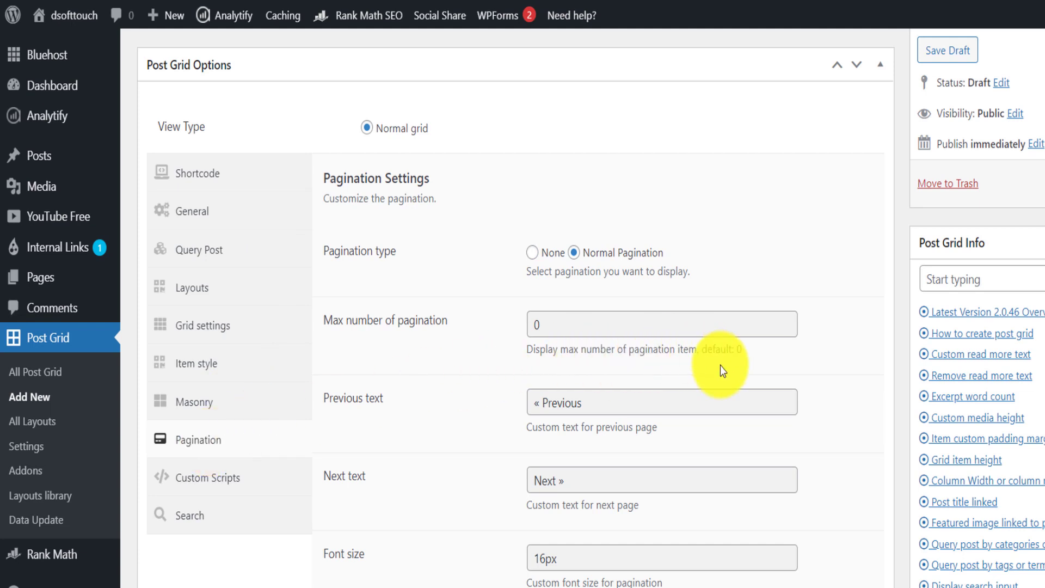
pyautogui.scroll(-2, 610, 272)
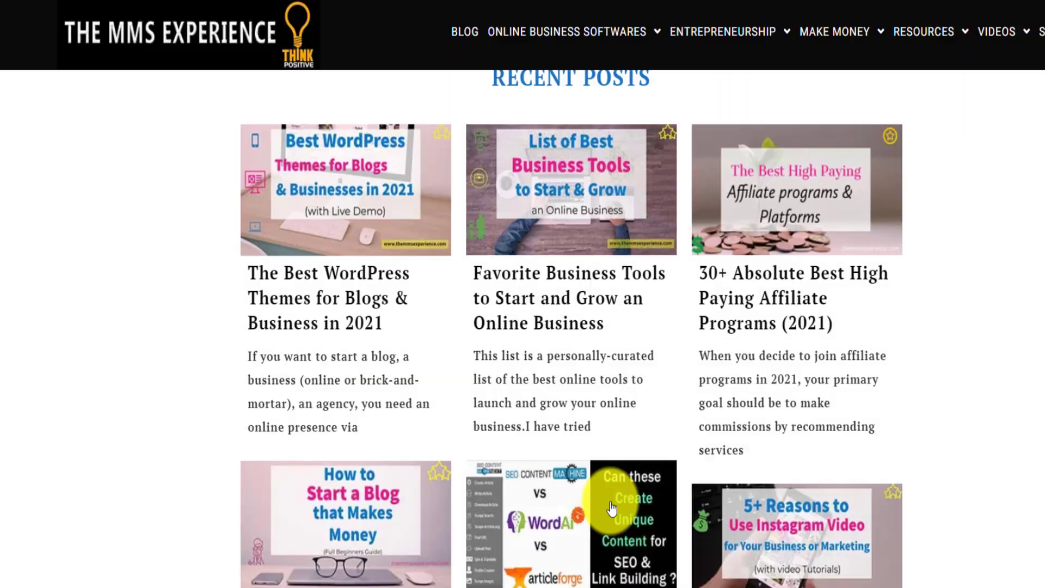
pyautogui.scroll(-10, 593, 450)
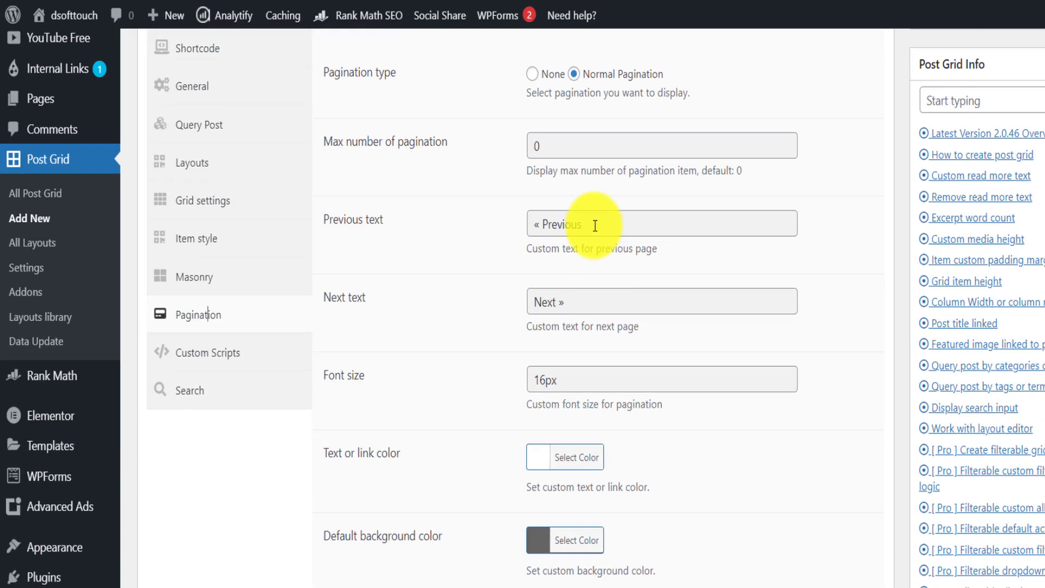
pyautogui.doubleClick(546, 218)
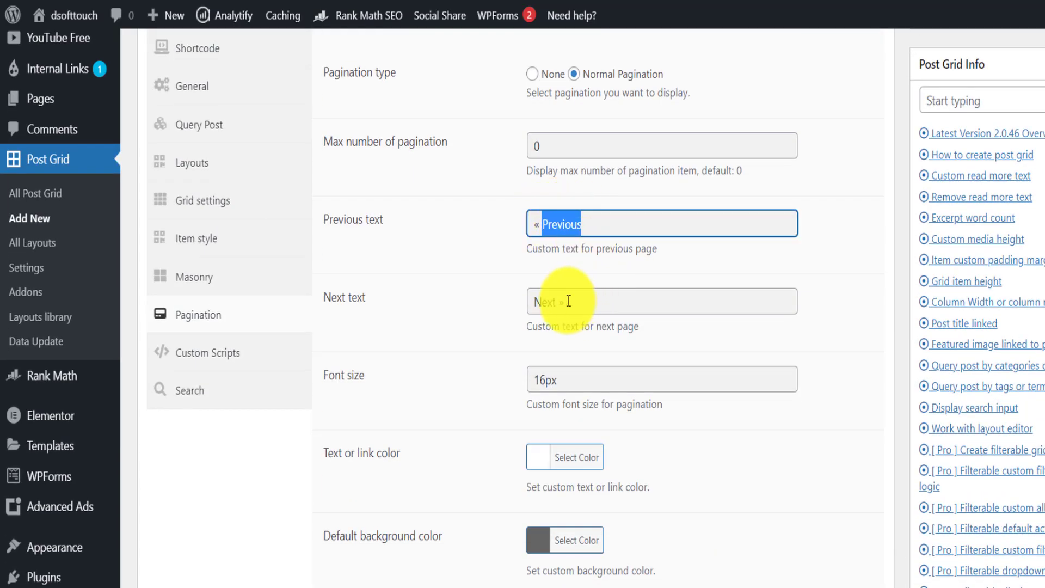
pyautogui.doubleClick(553, 300)
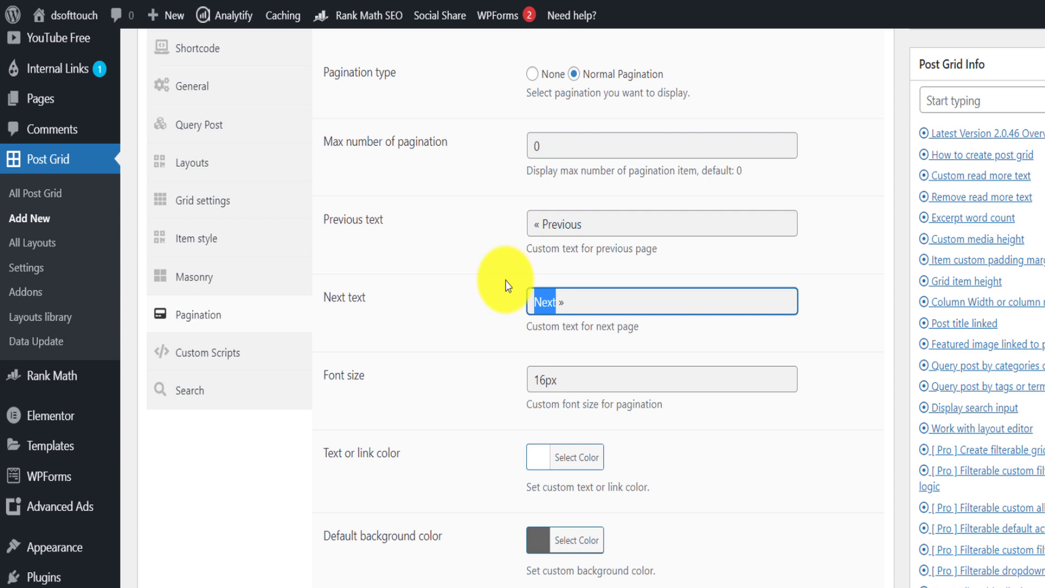
pyautogui.scroll(-2, 647, 365)
pyautogui.doubleClick(545, 292)
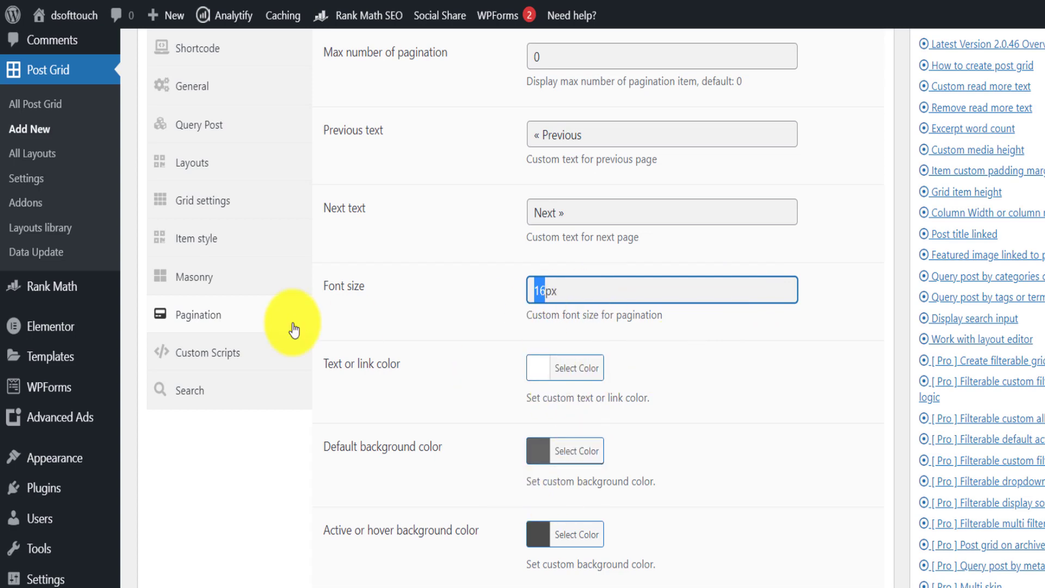
# Look at the custom scripts and CSS settings, leave them empty, and publish the grid.
pyautogui.click(187, 355)
pyautogui.scroll(5, 411, 315)
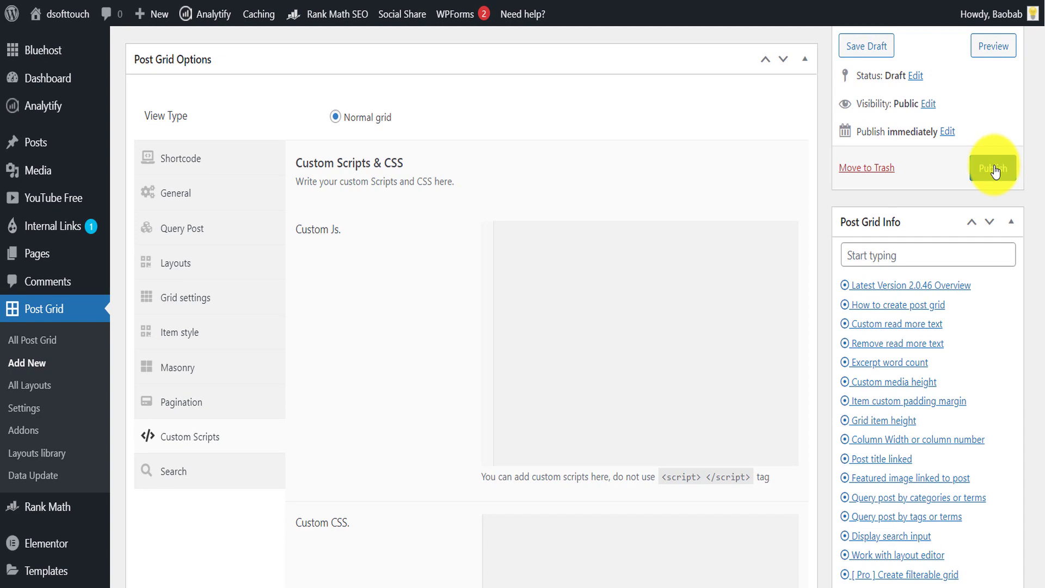
pyautogui.click(994, 169)
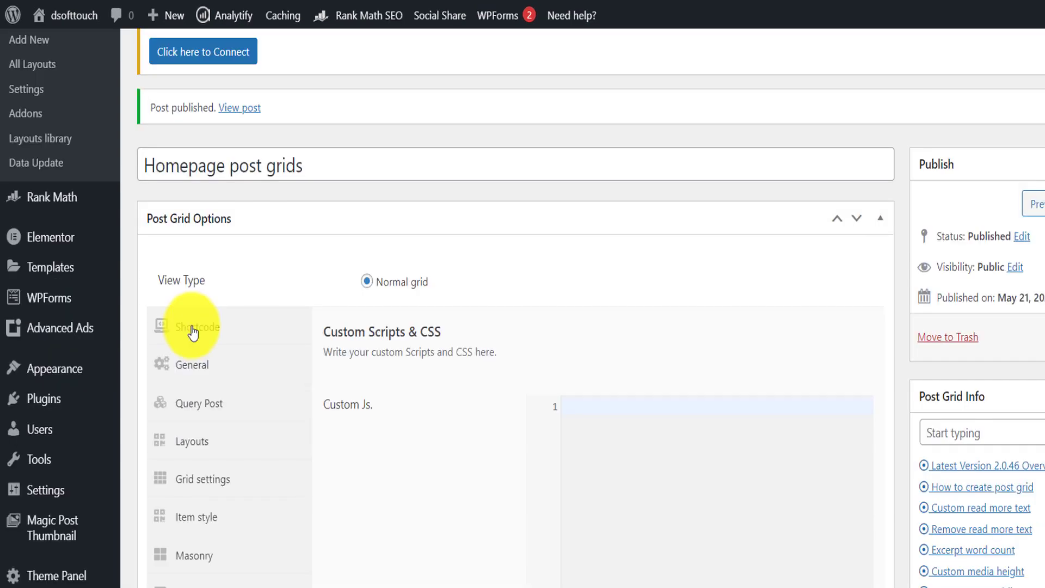
# Copy the published grid's basic post grid shortcode, [post_grid id='2651'].
pyautogui.click(193, 332)
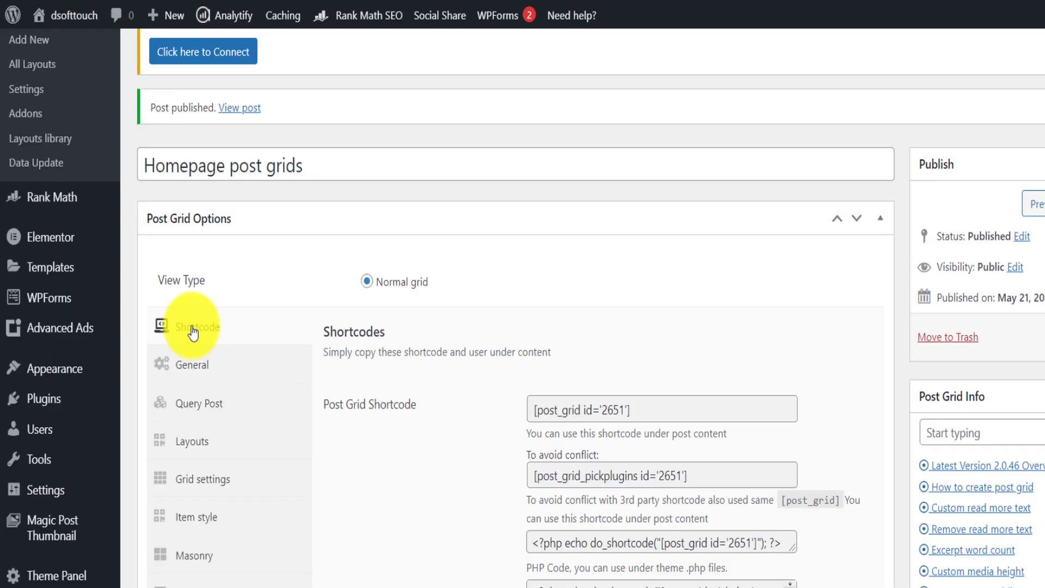
pyautogui.scroll(-2, 635, 366)
pyautogui.moveTo(646, 320); pyautogui.dragTo(554, 316)
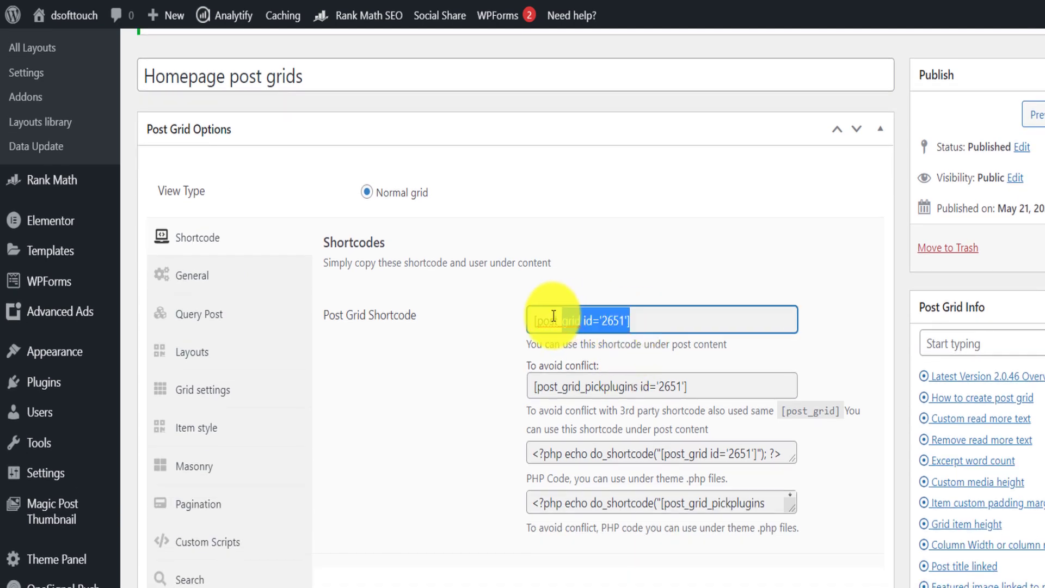
pyautogui.rightClick(550, 319)
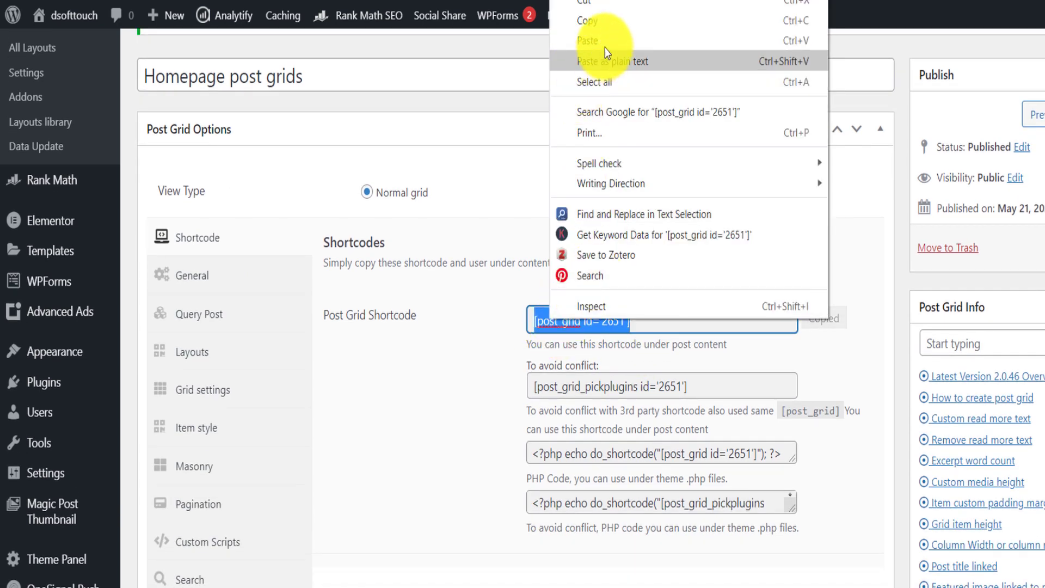
pyautogui.click(599, 27)
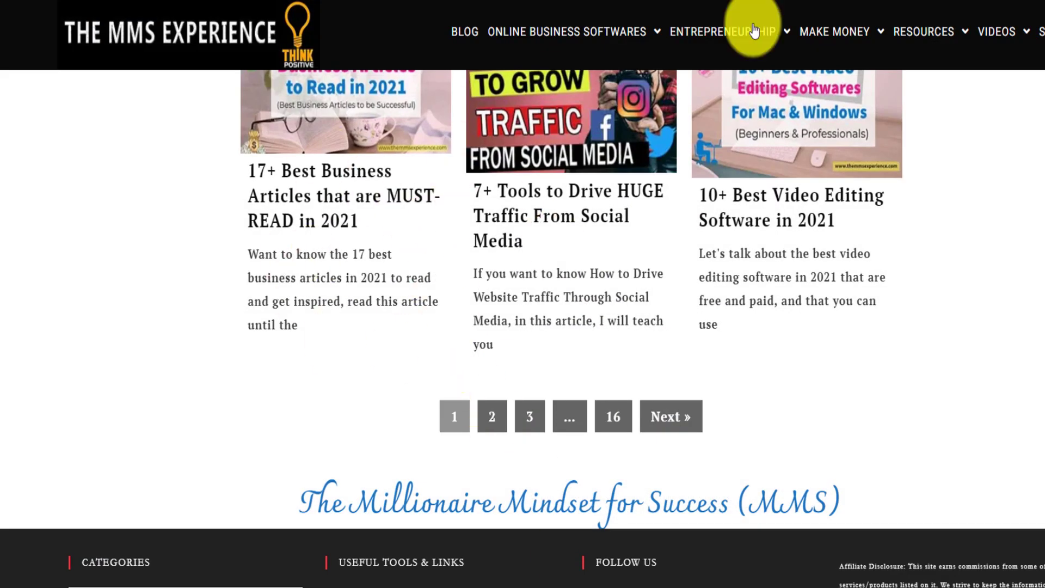
# Switch to the homepage in Elementor and add a Shortcode widget in a new section below "KEEP IN TOUCH!".
pyautogui.moveTo(751, 28)
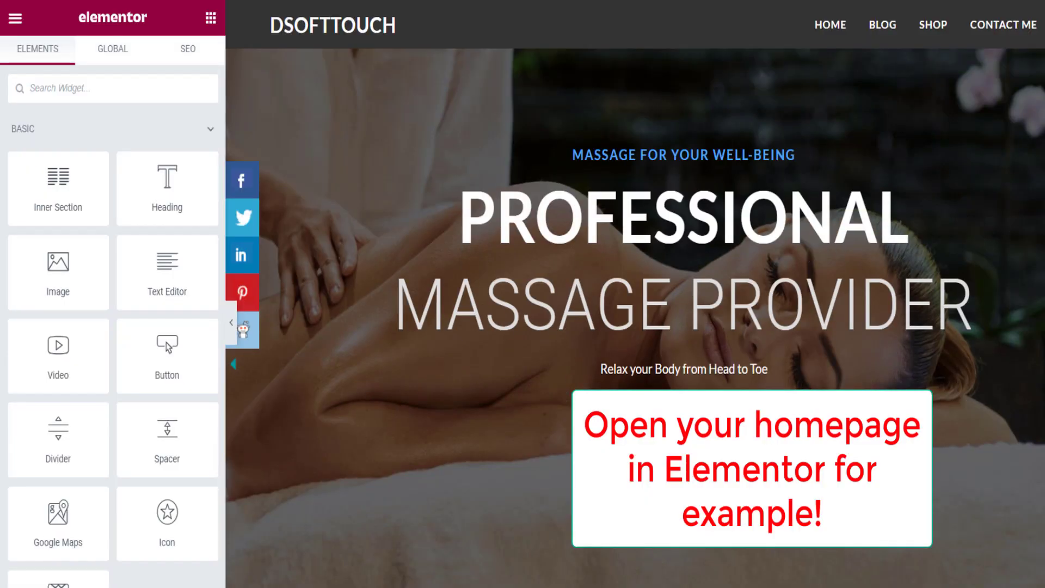
pyautogui.scroll(-10, 636, 315)
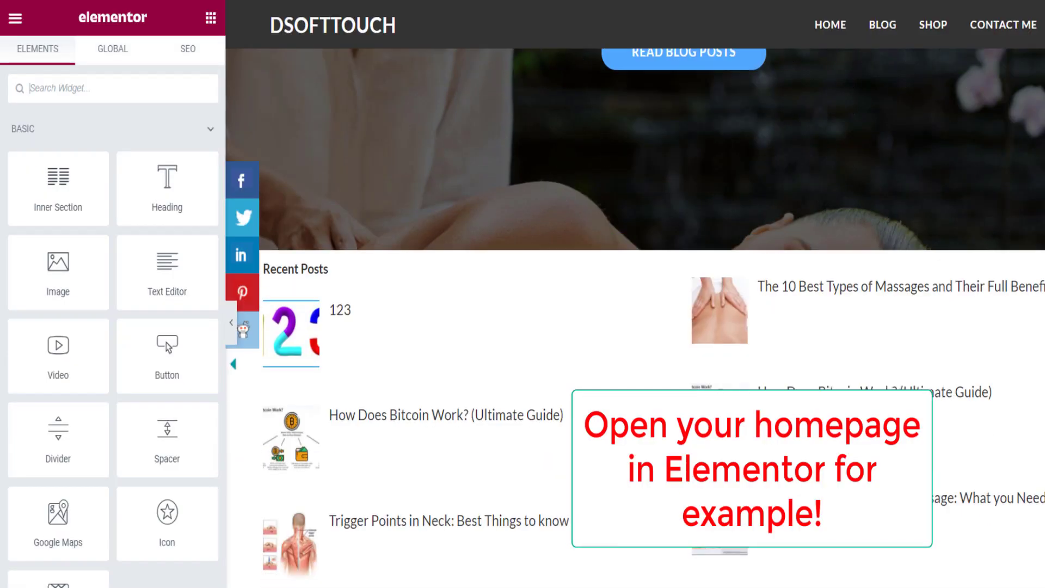
pyautogui.scroll(-10, 636, 315)
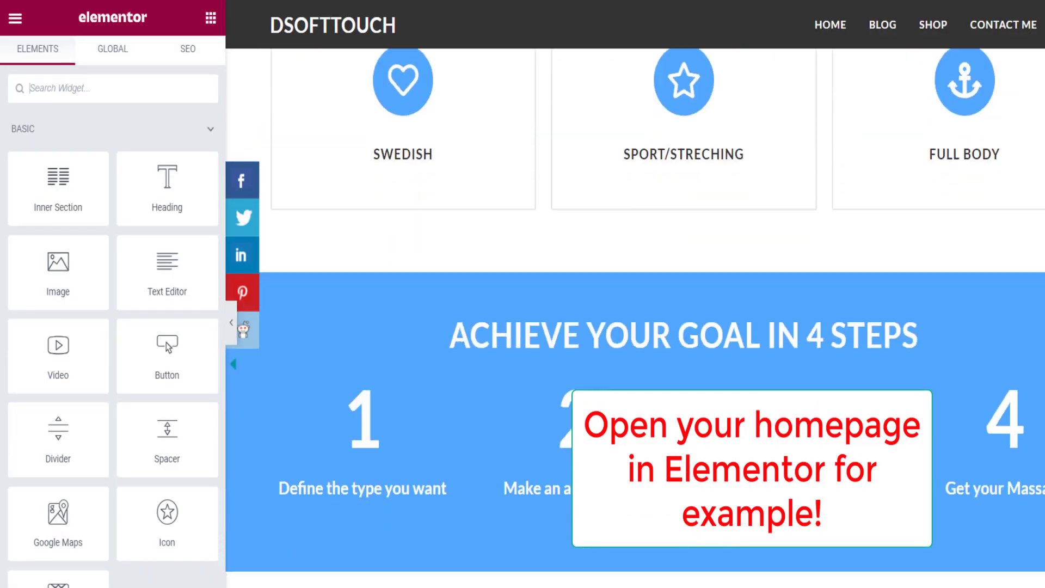
pyautogui.scroll(-8, 636, 316)
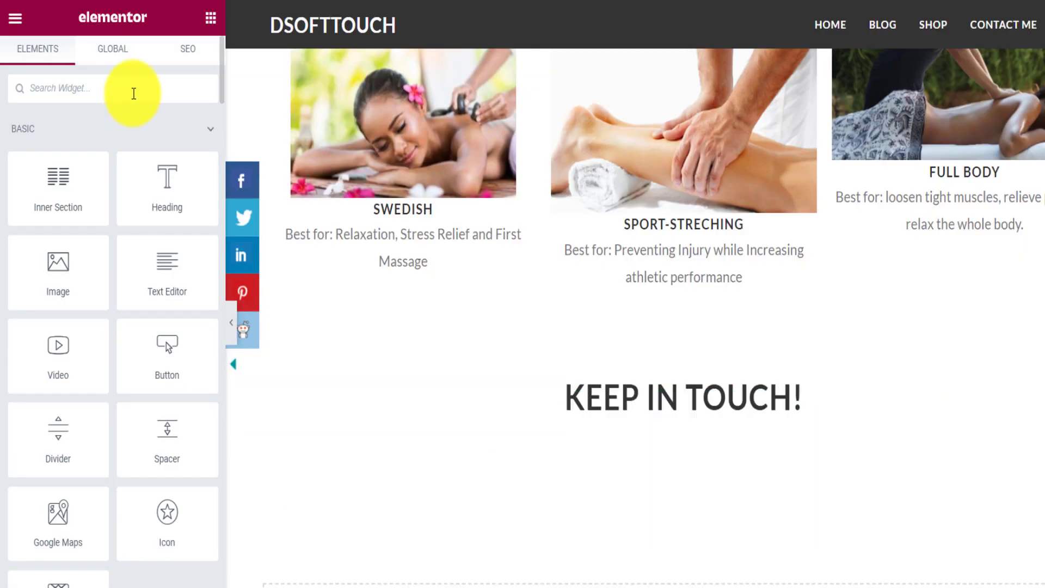
pyautogui.click(133, 93)
pyautogui.write('short')
pyautogui.moveTo(44, 133); pyautogui.dragTo(571, 587)
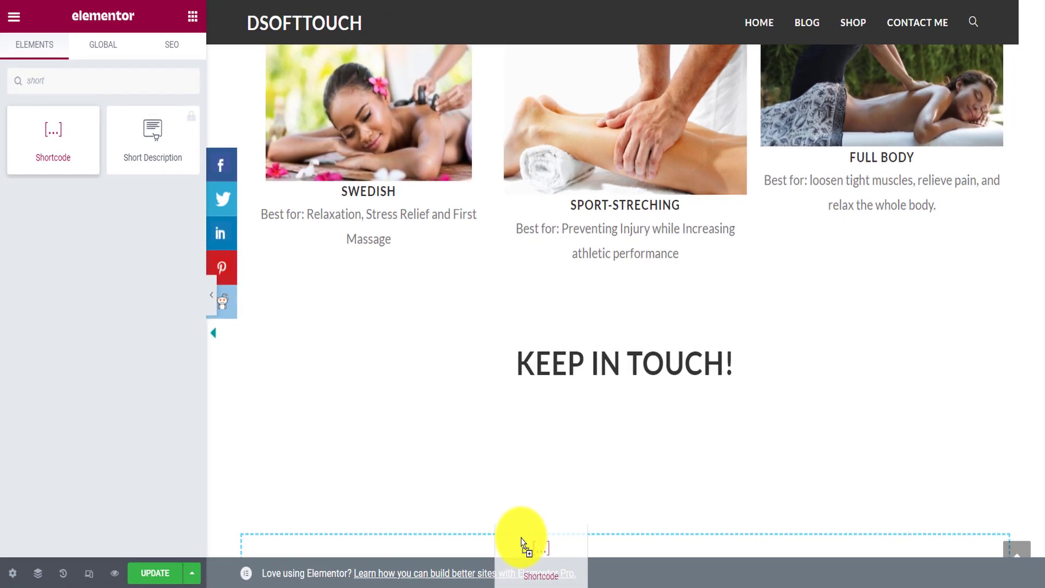
pyautogui.moveTo(521, 542); pyautogui.dragTo(523, 543)
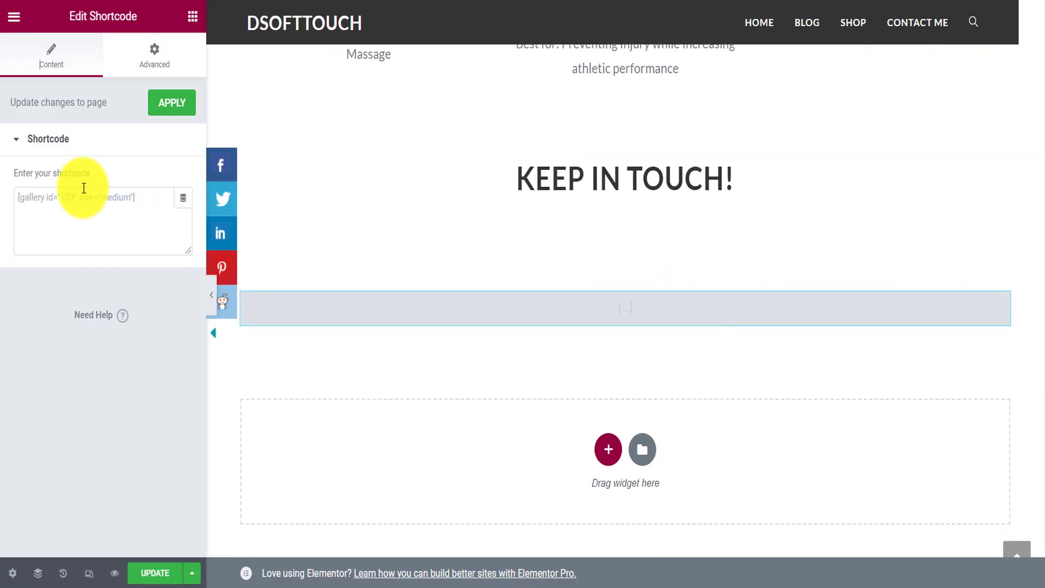
# Insert [post_grid id='2651'] into the Shortcode widget and check the grid's preview on the page.
pyautogui.write('[post_grid id="2651"]')
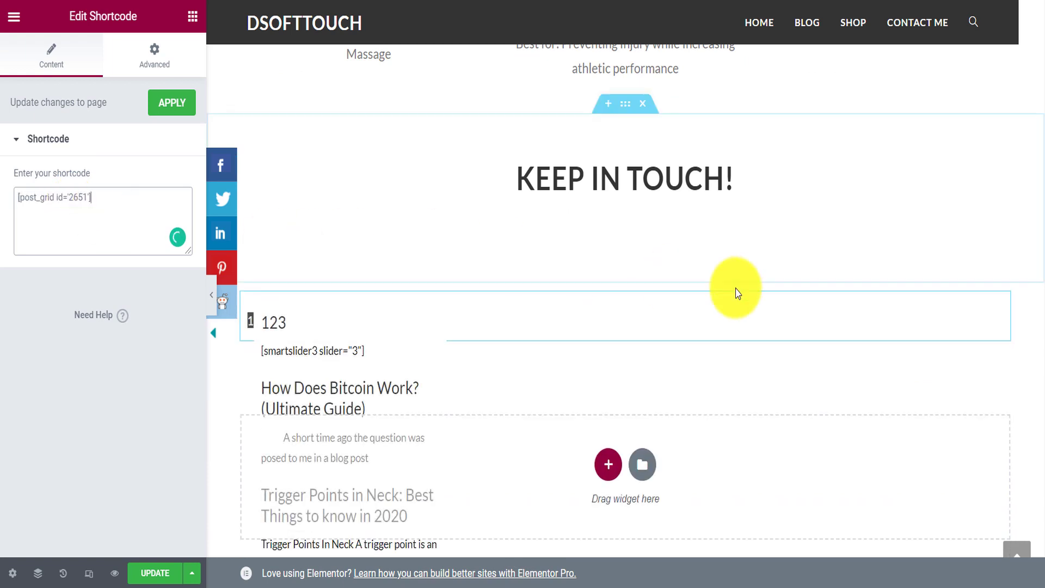
pyautogui.scroll(-4, 502, 220)
pyautogui.scroll(-10, 345, 187)
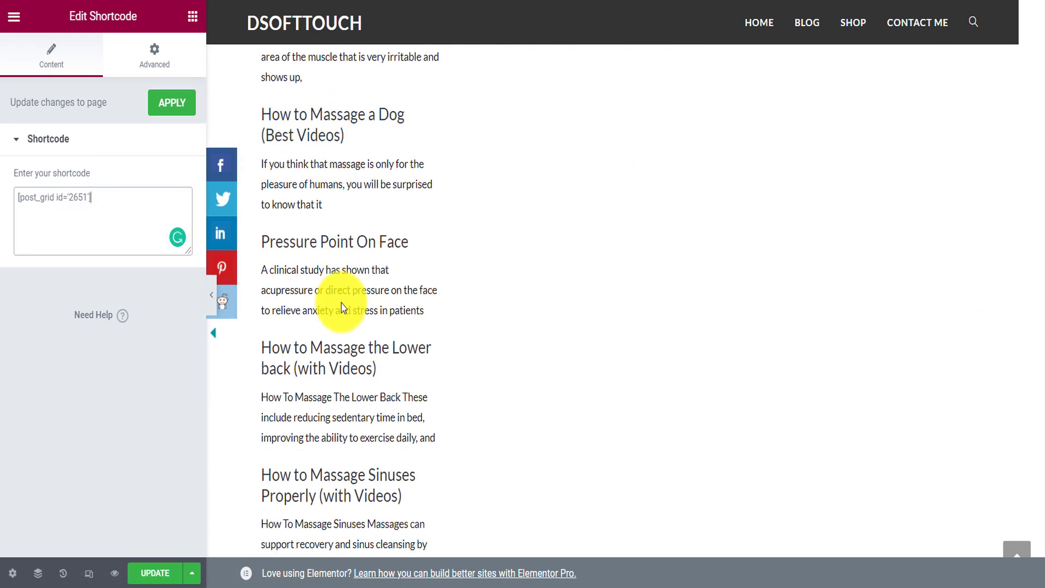
pyautogui.scroll(12, 397, 268)
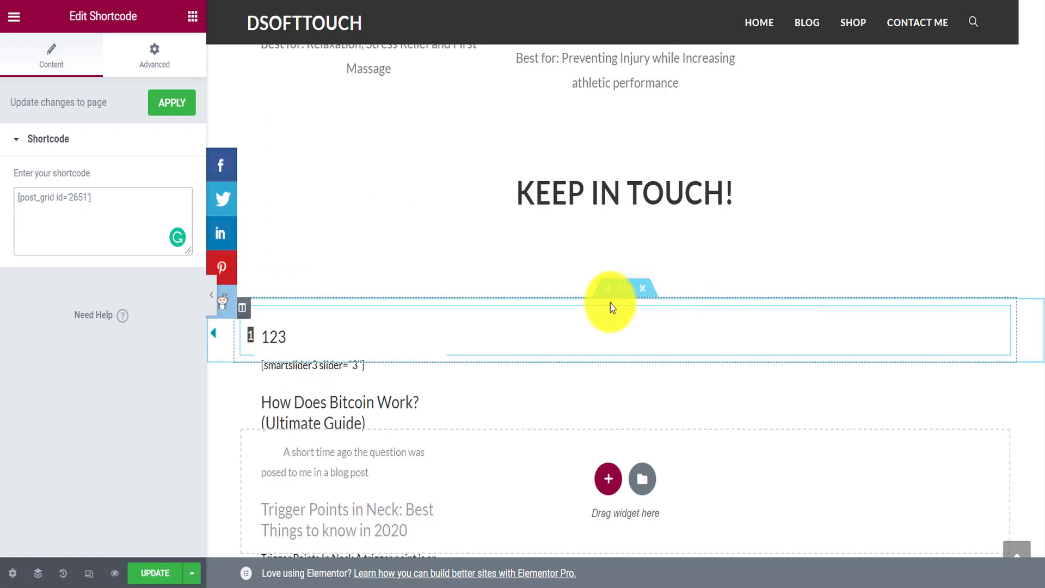
# Add a Heading widget above the post grid with the title "Recent Posts" and the HTML tag H1.
pyautogui.click(192, 16)
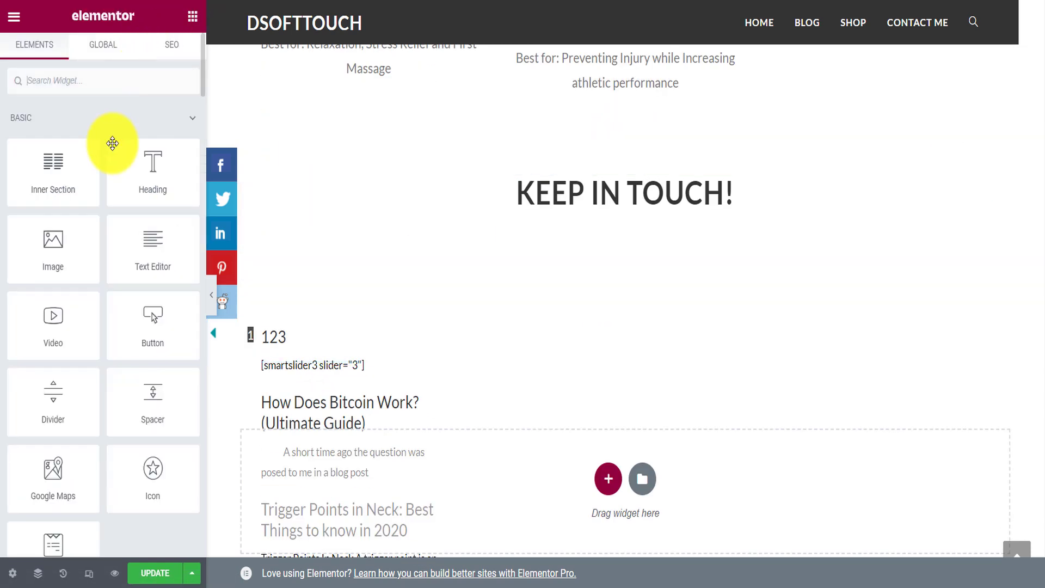
pyautogui.moveTo(152, 166); pyautogui.dragTo(577, 316)
pyautogui.click(119, 186)
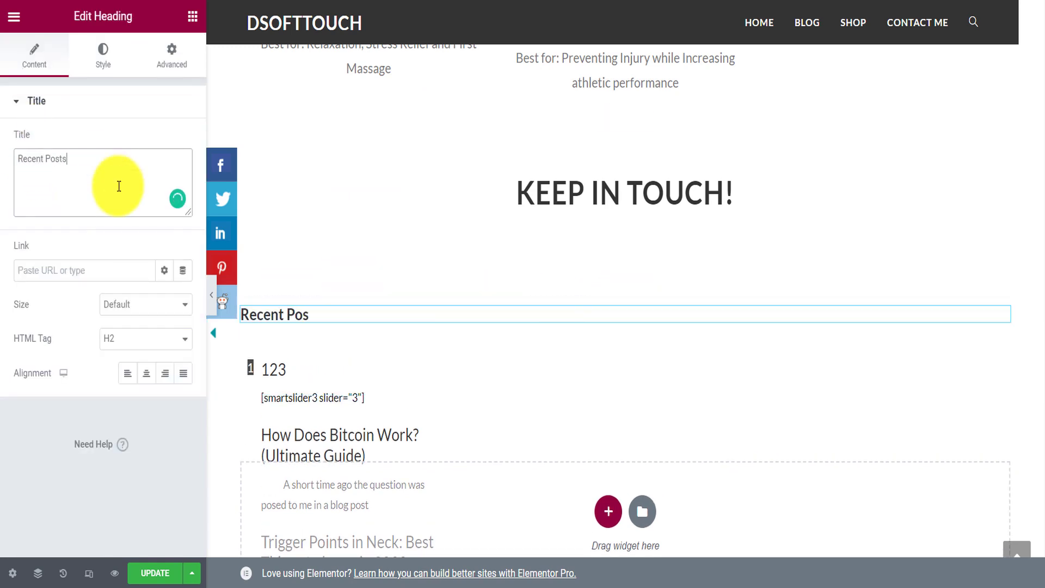
pyautogui.click(122, 340)
pyautogui.click(121, 354)
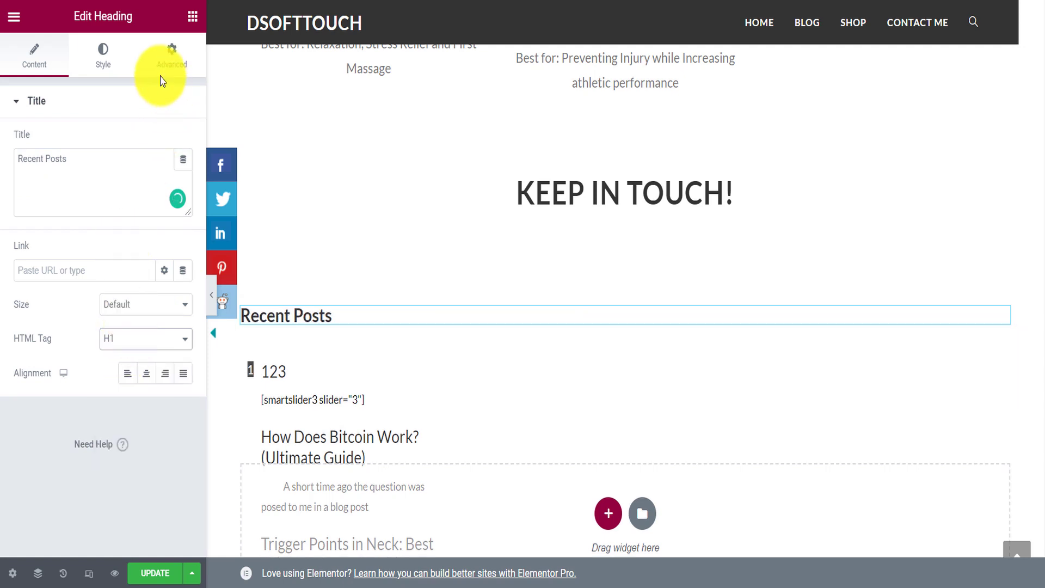
# Set the "Recent Posts" heading's font size to 40 px.
pyautogui.click(105, 50)
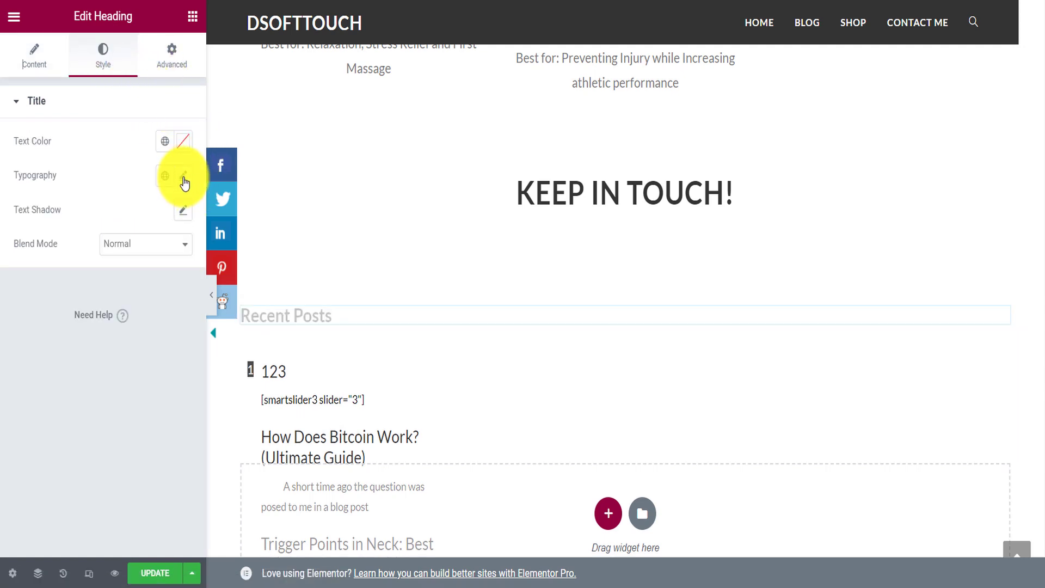
pyautogui.click(186, 176)
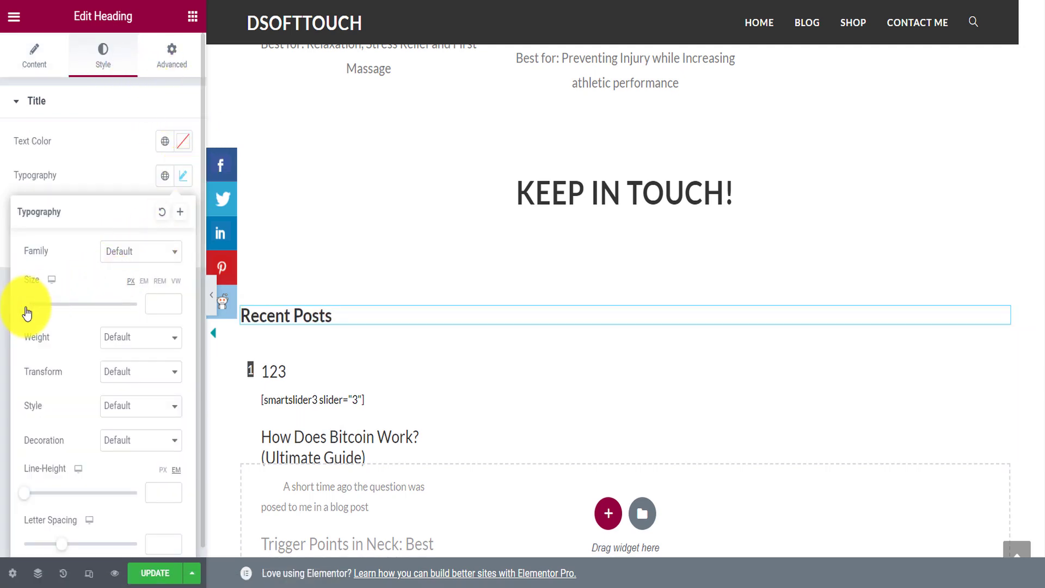
pyautogui.moveTo(24, 309)
pyautogui.mouseDown()
pyautogui.moveTo(54, 322)
pyautogui.moveTo(44, 320)
pyautogui.mouseUp()
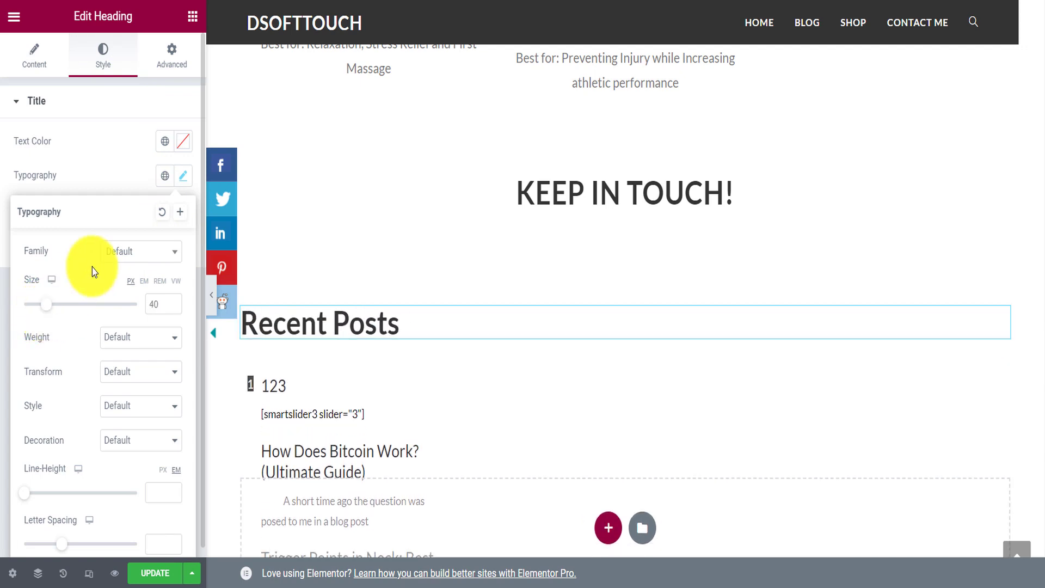
# Color the "Recent Posts" heading blue (#446094) and center it.
pyautogui.click(186, 141)
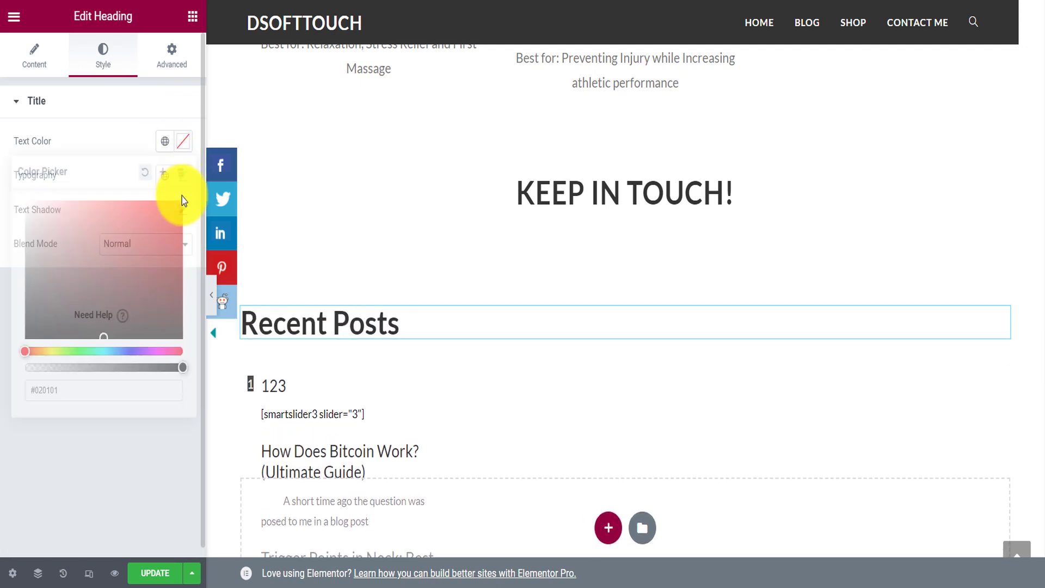
pyautogui.click(127, 351)
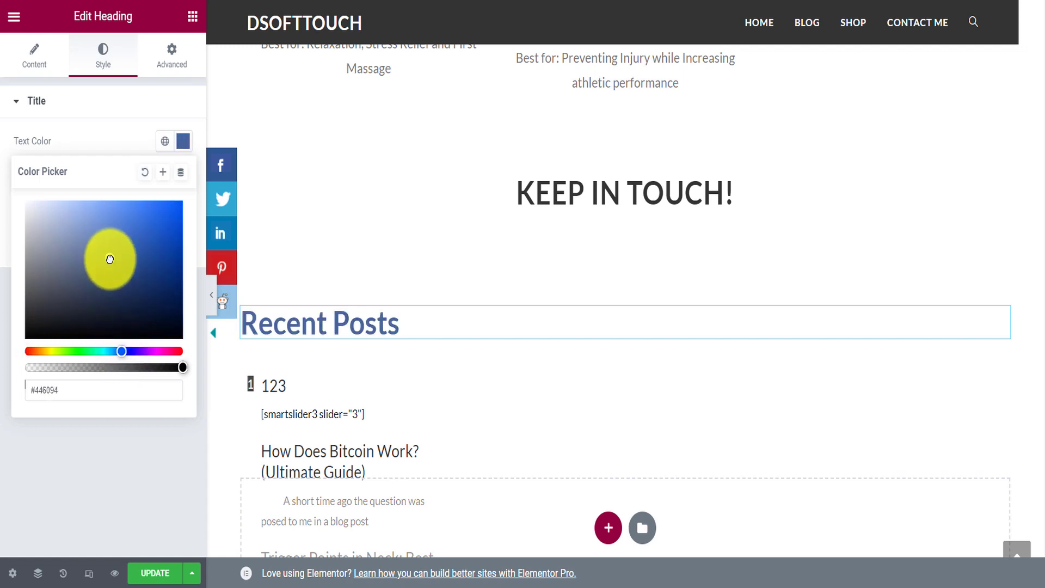
pyautogui.click(115, 474)
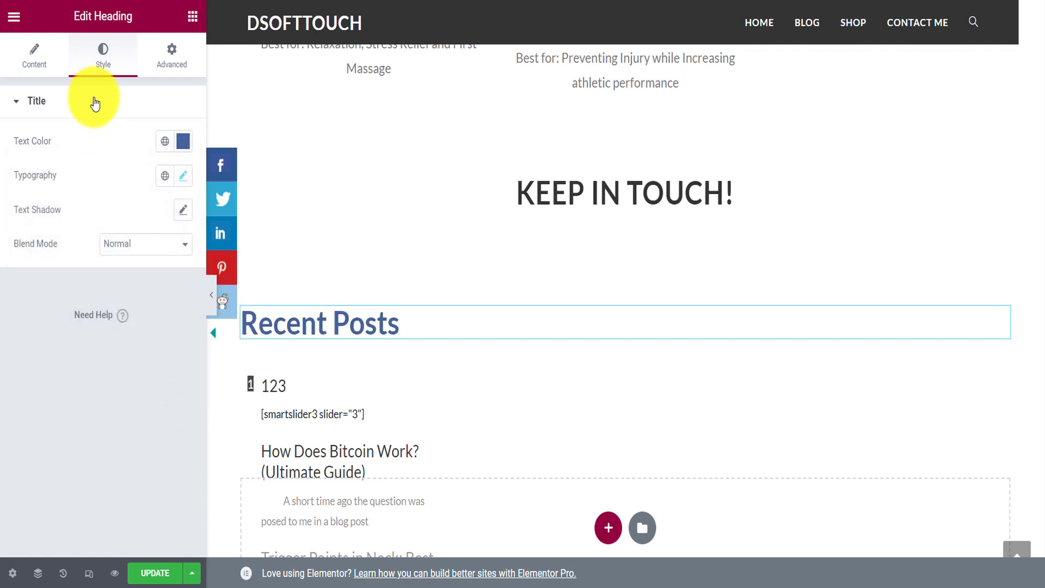
pyautogui.click(34, 59)
pyautogui.click(145, 379)
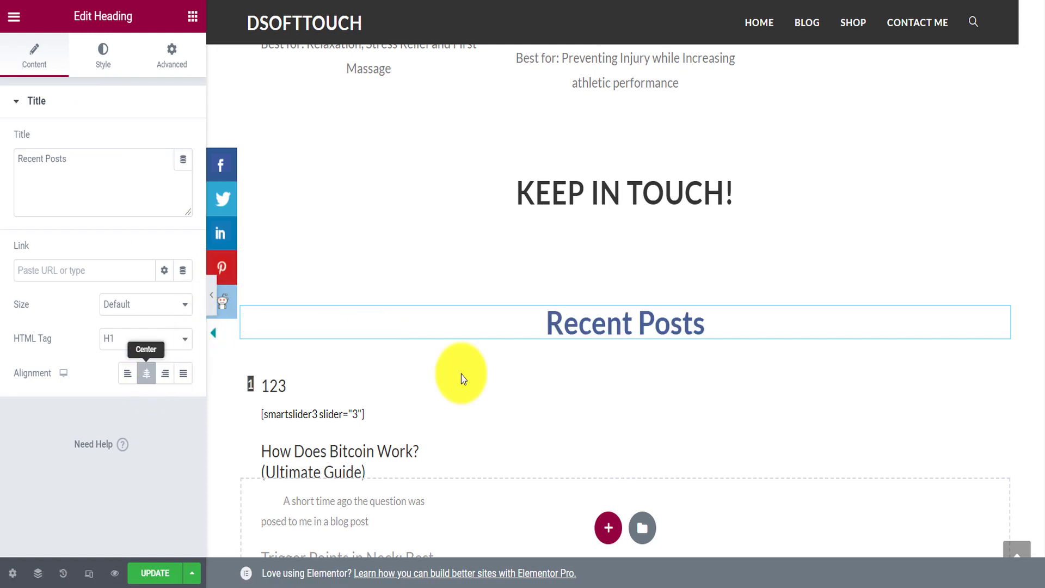
# Review the Recent Posts grid on the live dsofttouch homepage, from its heading down to the pagination.
pyautogui.scroll(-5, 697, 242)
pyautogui.scroll(-10, 555, 263)
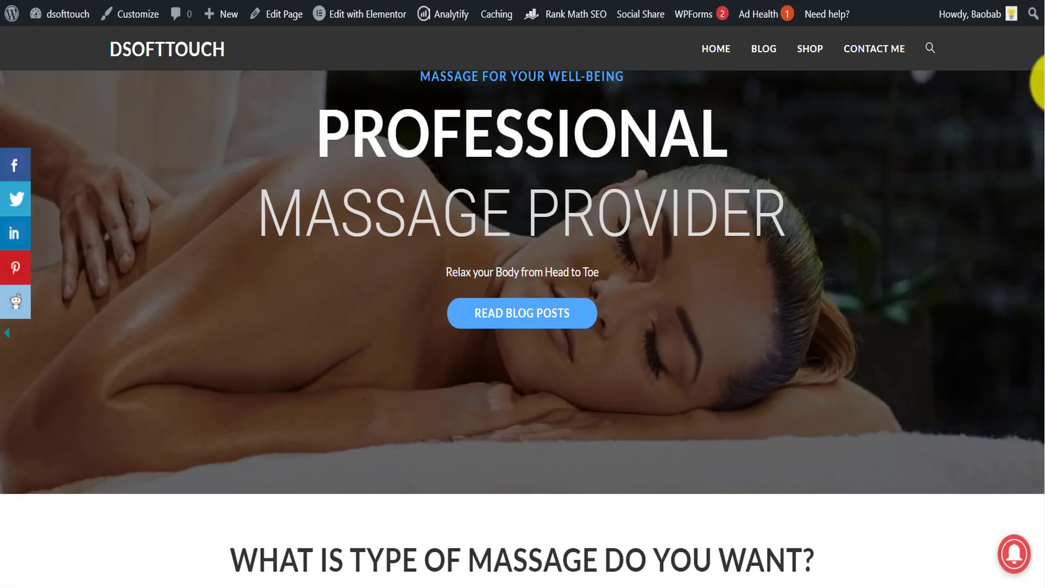
pyautogui.moveTo(1041, 82); pyautogui.dragTo(1038, 350)
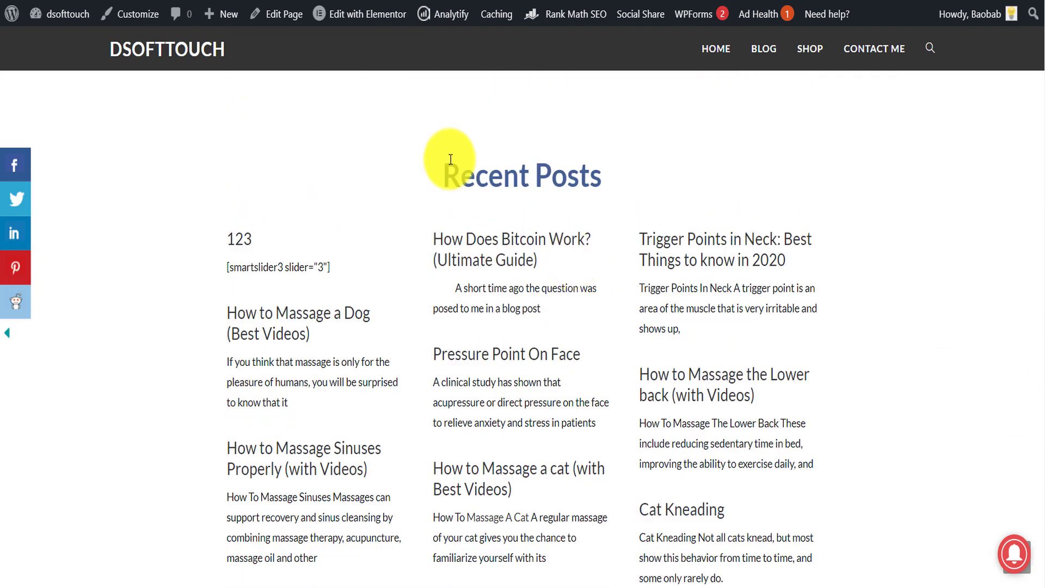
pyautogui.scroll(-4, 276, 159)
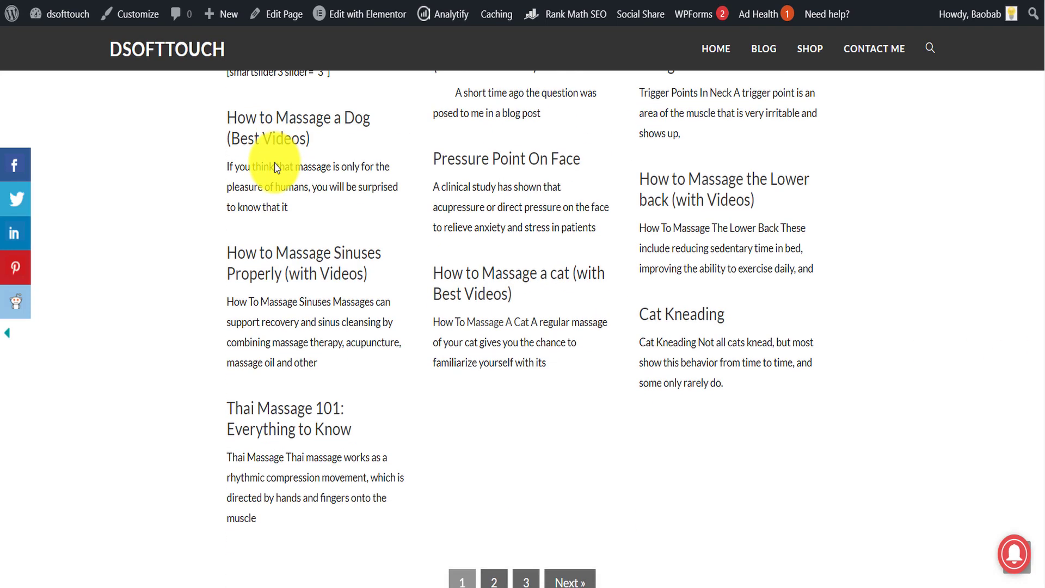
pyautogui.scroll(2, 481, 168)
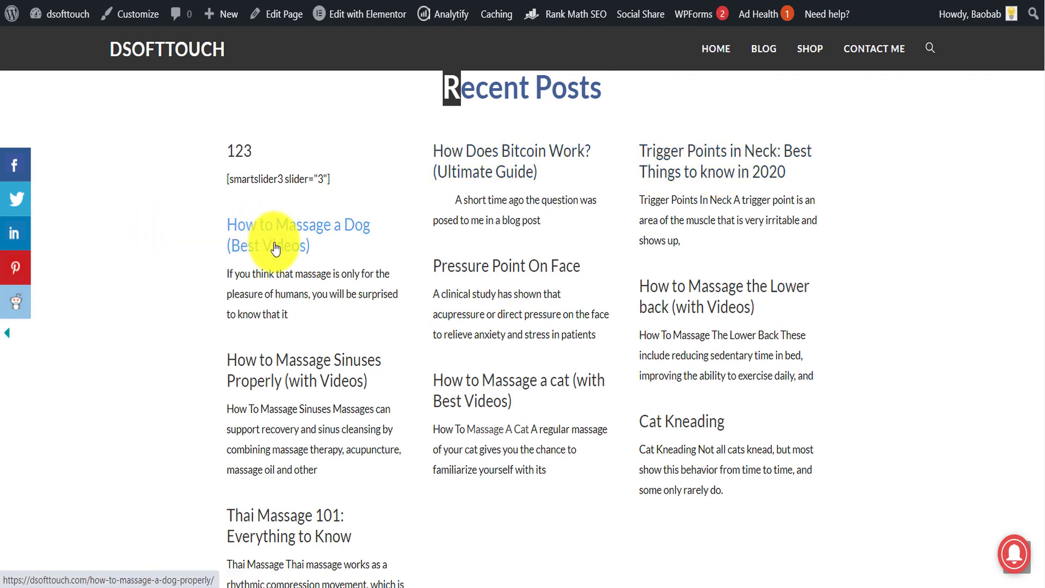
pyautogui.scroll(-3, 532, 354)
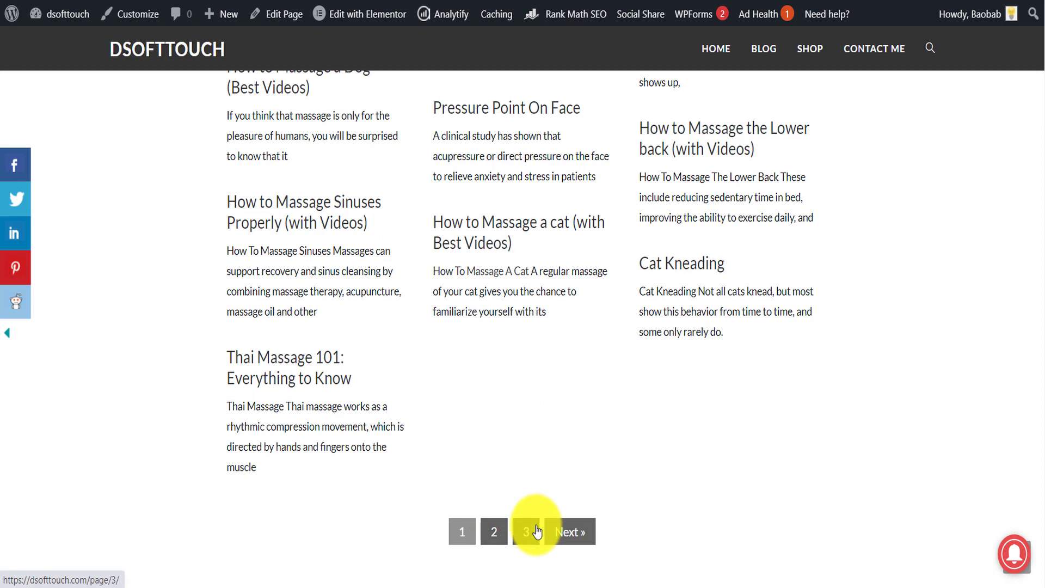
# Open page 2 of the Recent Posts grid and look through its posts and pagination.
pyautogui.click(501, 534)
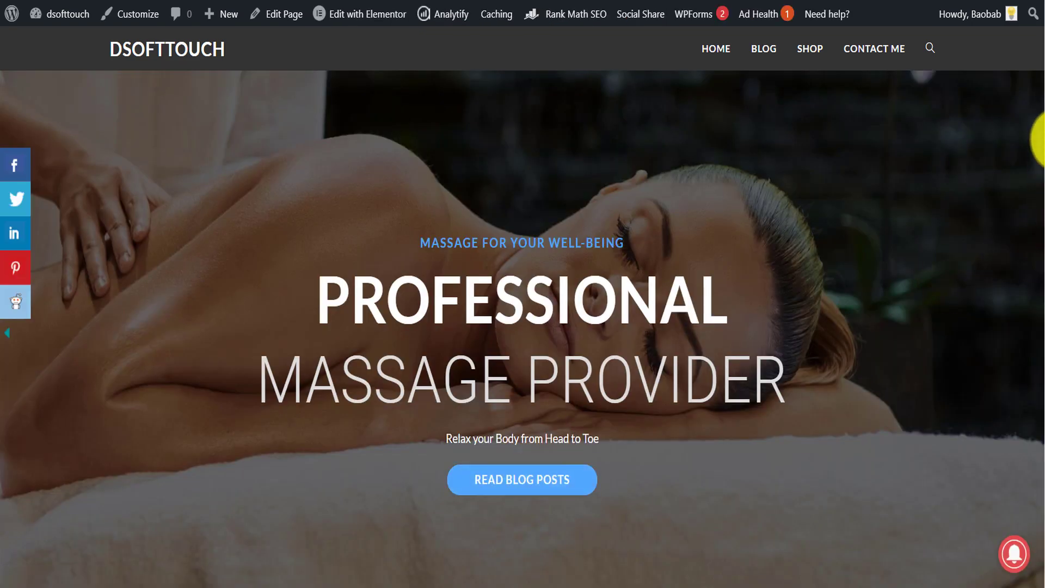
pyautogui.moveTo(1039, 119); pyautogui.dragTo(1041, 422)
pyautogui.scroll(-7, 1041, 422)
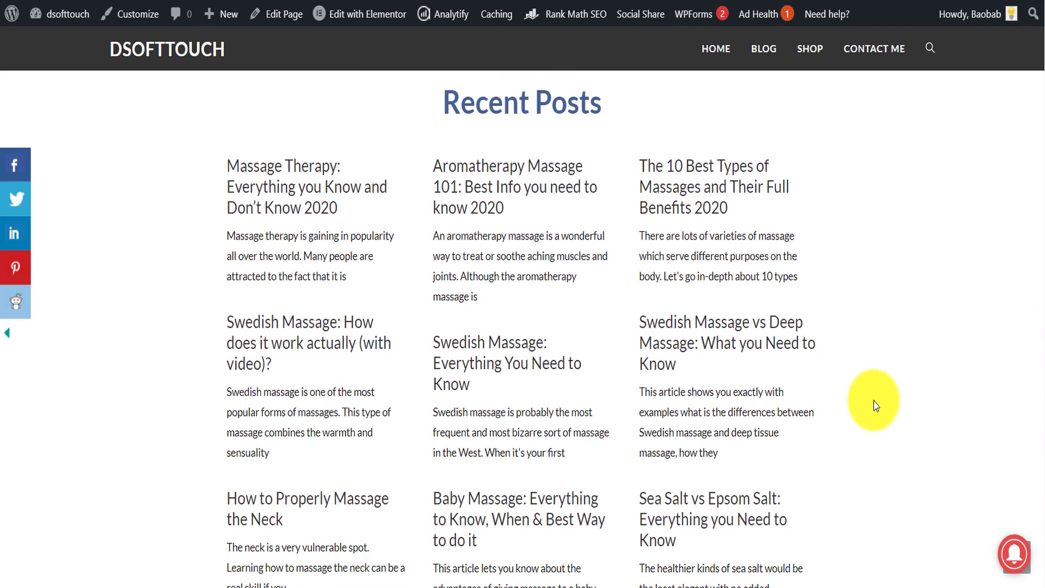
pyautogui.scroll(-2, 707, 468)
pyautogui.click(506, 536)
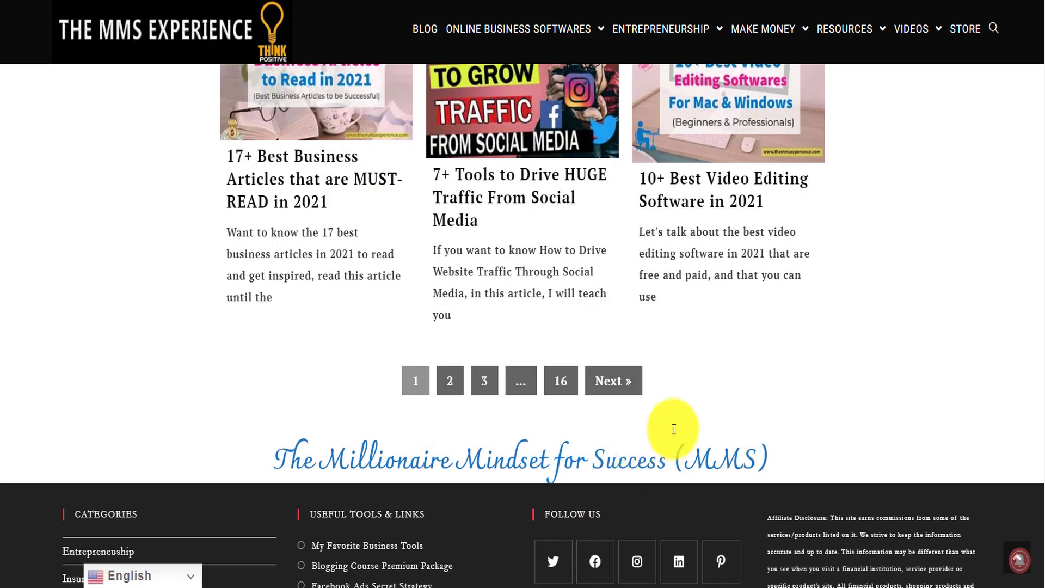
# Examine the example post grid with thumbnails, titles and excerpts on The MMS Experience homepage.
pyautogui.scroll(6, 898, 278)
pyautogui.scroll(2, 899, 278)
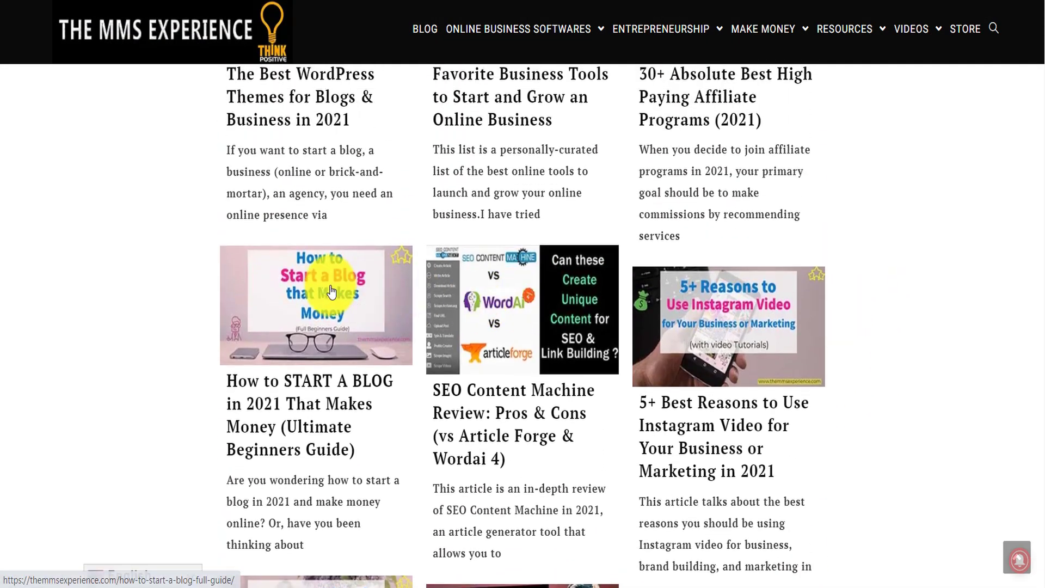
pyautogui.scroll(4, 420, 165)
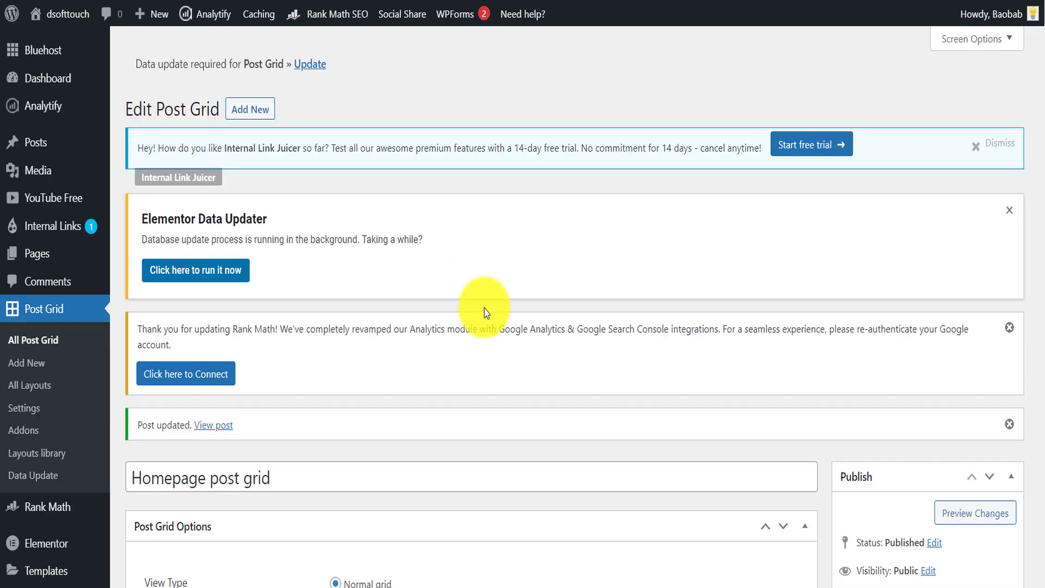
# Create a new item layout titled "Layout Homepage" from the Homepage post grid and expand its General tags.
pyautogui.scroll(-7, 486, 312)
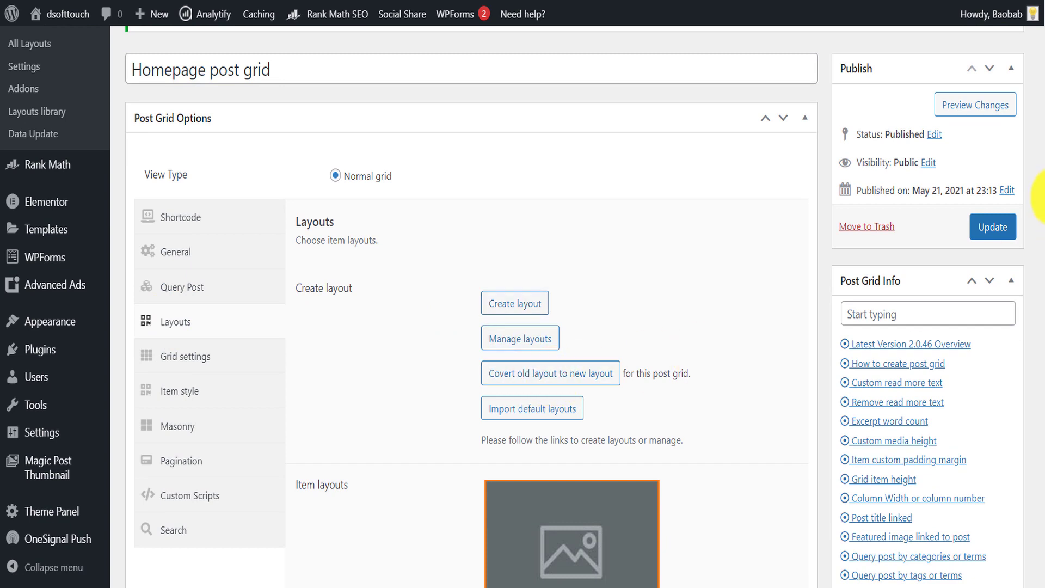
pyautogui.scroll(-1, 1024, 179)
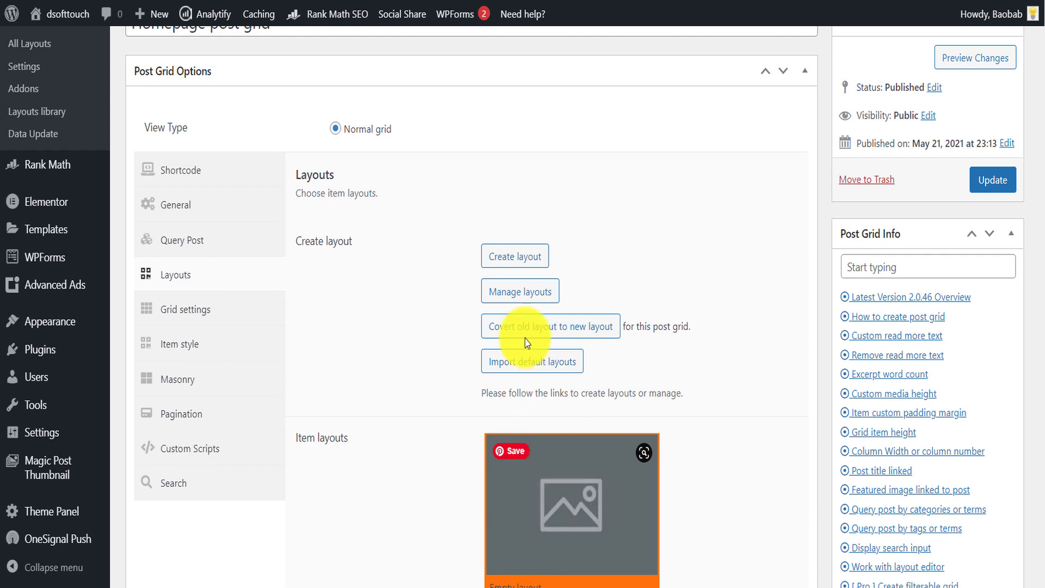
pyautogui.click(513, 254)
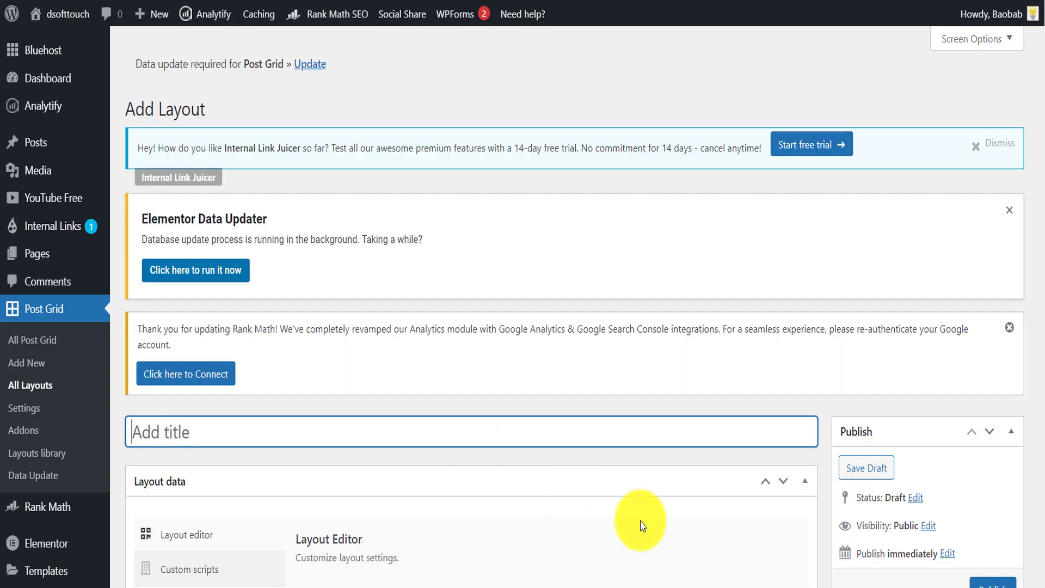
pyautogui.scroll(-1, 642, 525)
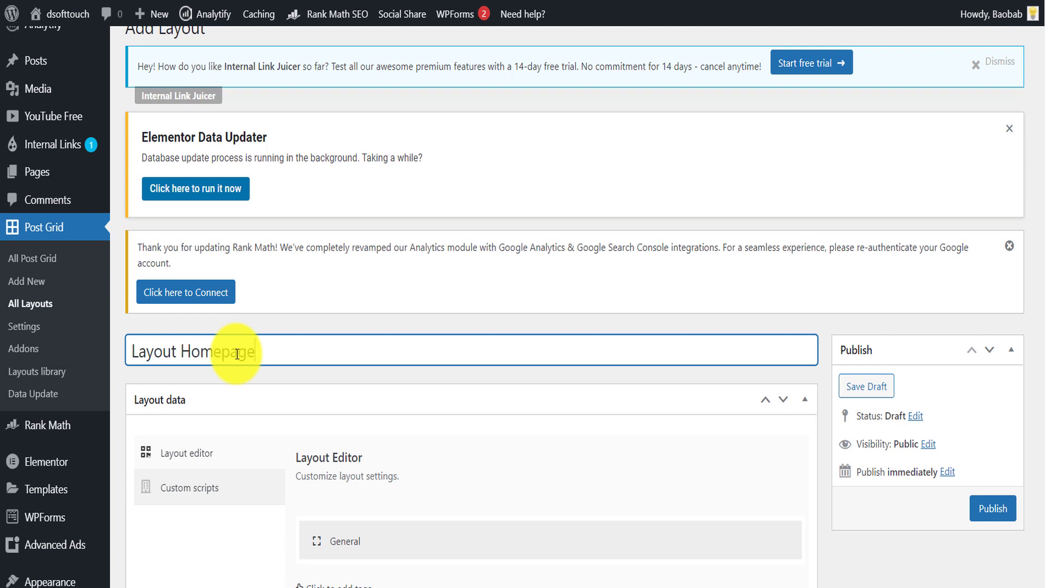
pyautogui.scroll(-5, 380, 291)
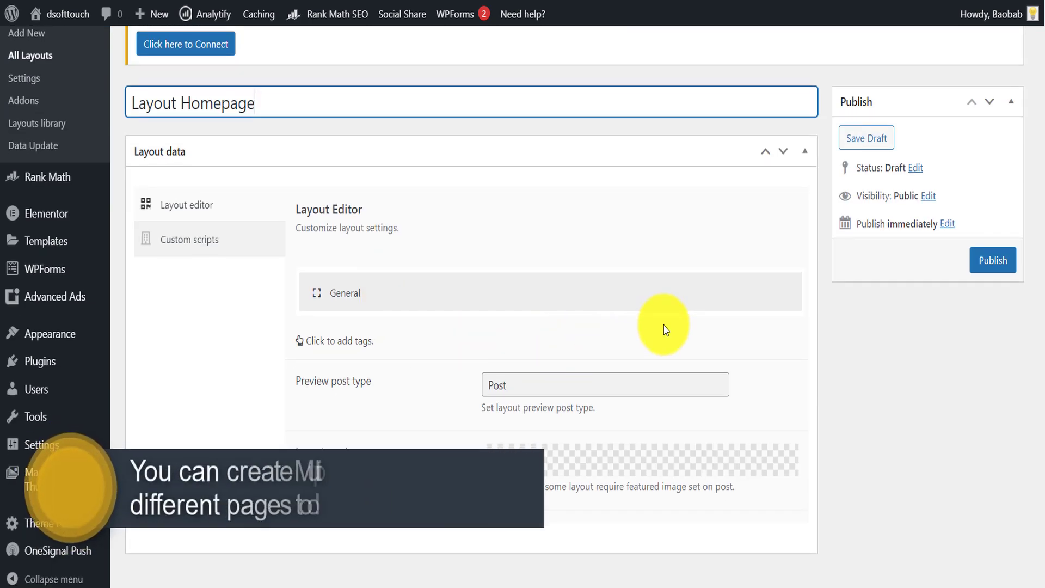
pyautogui.scroll(-1, 665, 329)
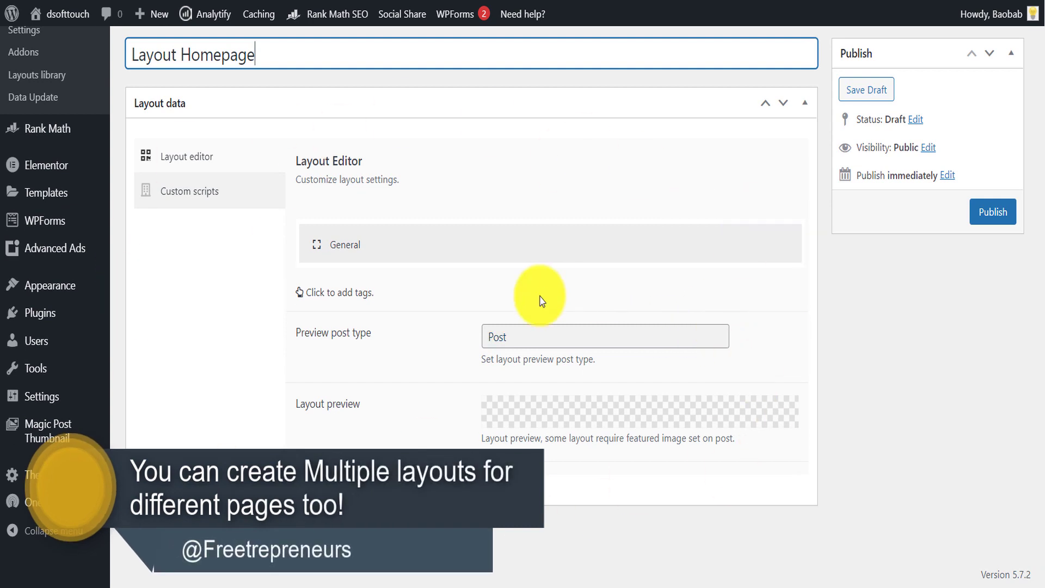
pyautogui.click(343, 243)
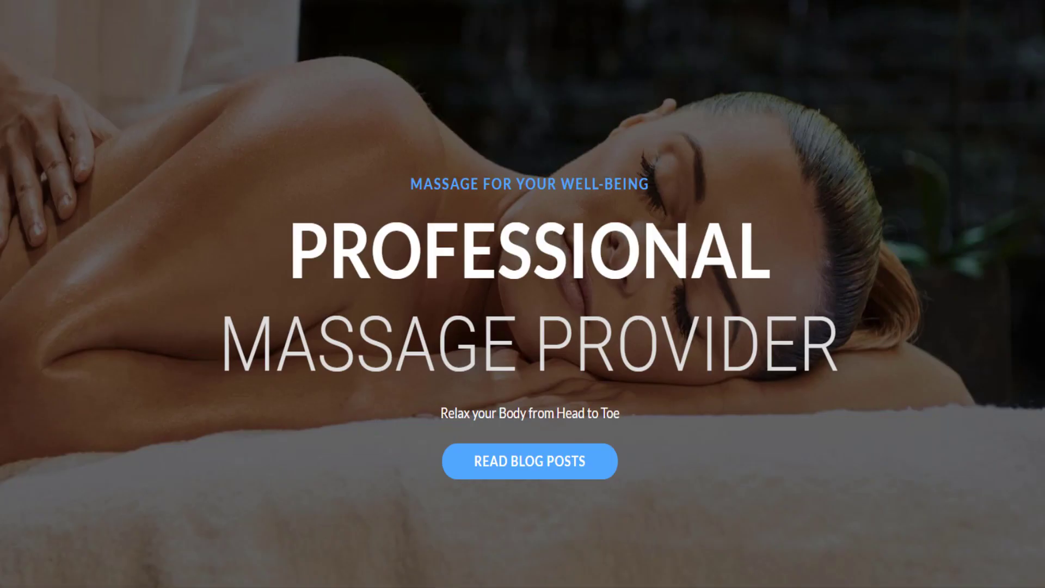
# Examine how the Recent Posts grid displays its posts on the dsofttouch homepage.
pyautogui.scroll(-10, 523, 294)
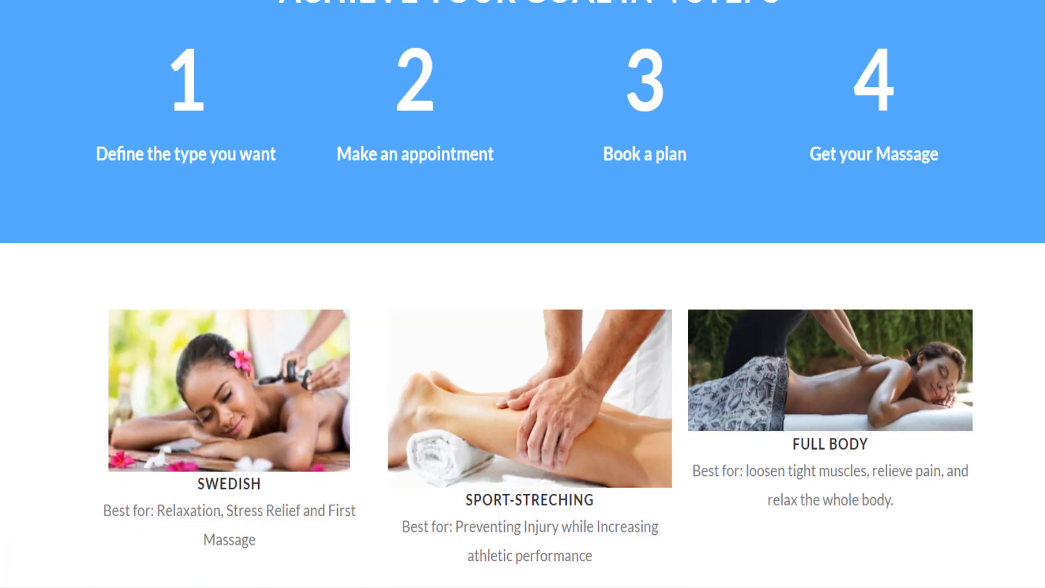
pyautogui.scroll(-10, 522, 294)
pyautogui.scroll(15, 523, 294)
pyautogui.scroll(-15, 715, 191)
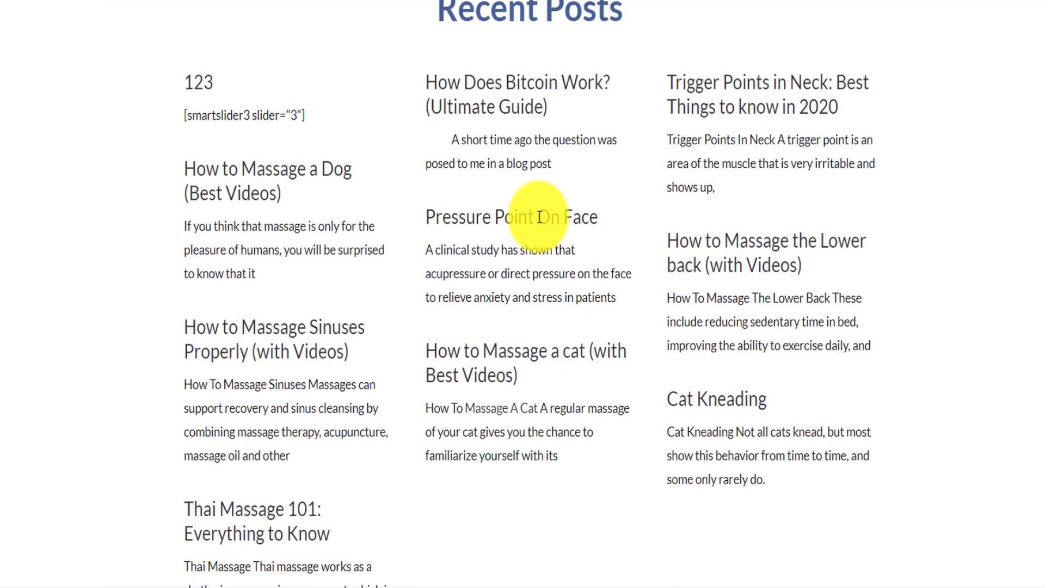
pyautogui.scroll(-3, 409, 223)
pyautogui.scroll(10, 291, 381)
pyautogui.scroll(-11, 261, 218)
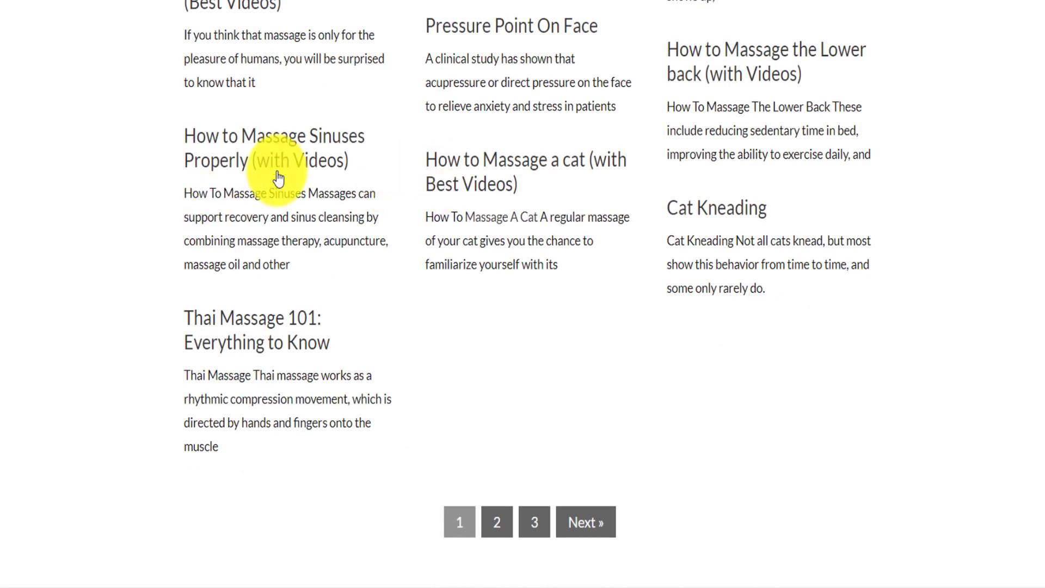
pyautogui.scroll(2, 295, 166)
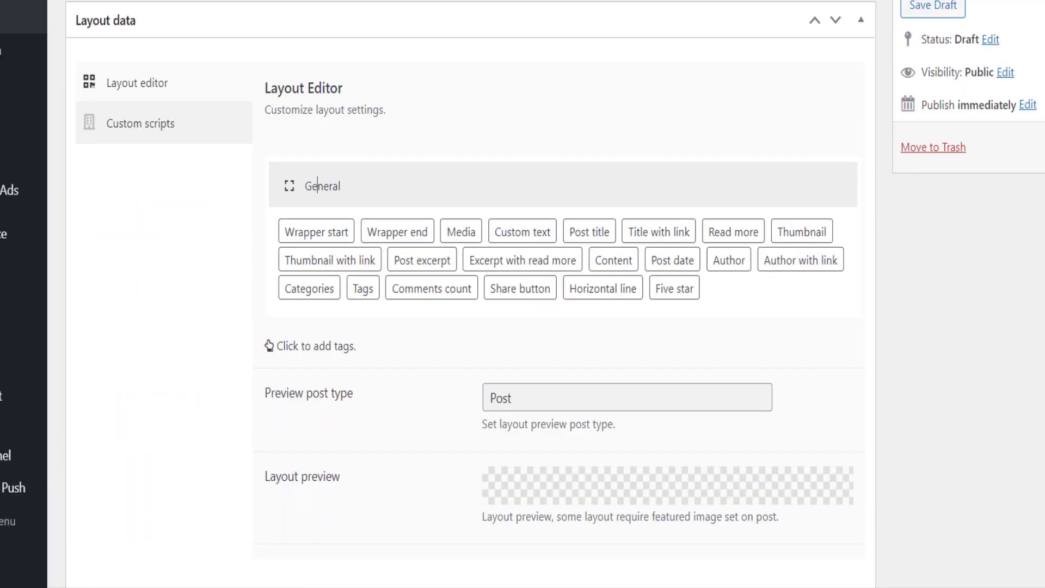
# Add the Thumbnail with link, Title with link and Post excerpt tags to the layout.
pyautogui.scroll(-2, 455, 64)
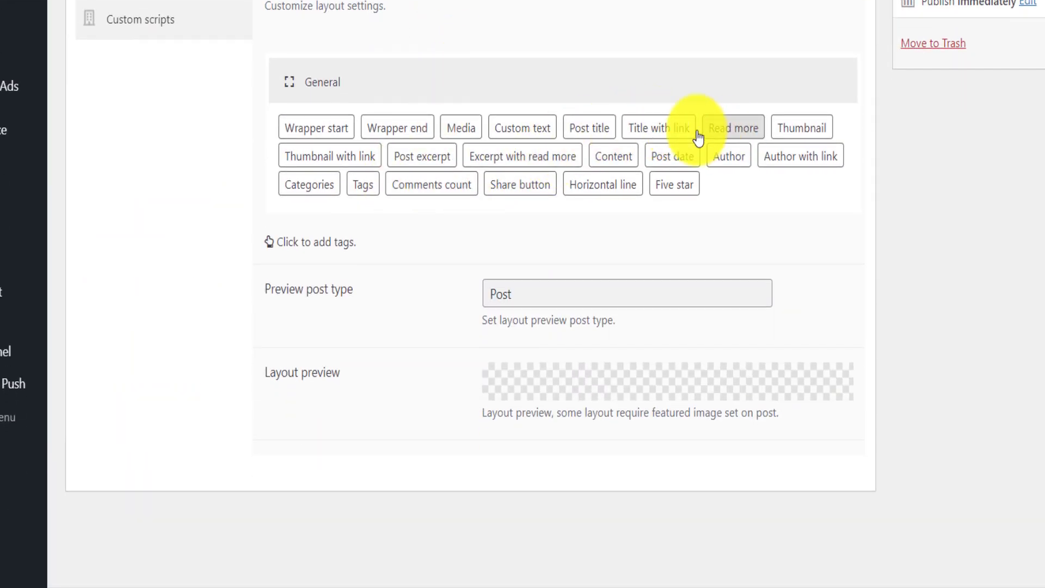
pyautogui.click(358, 162)
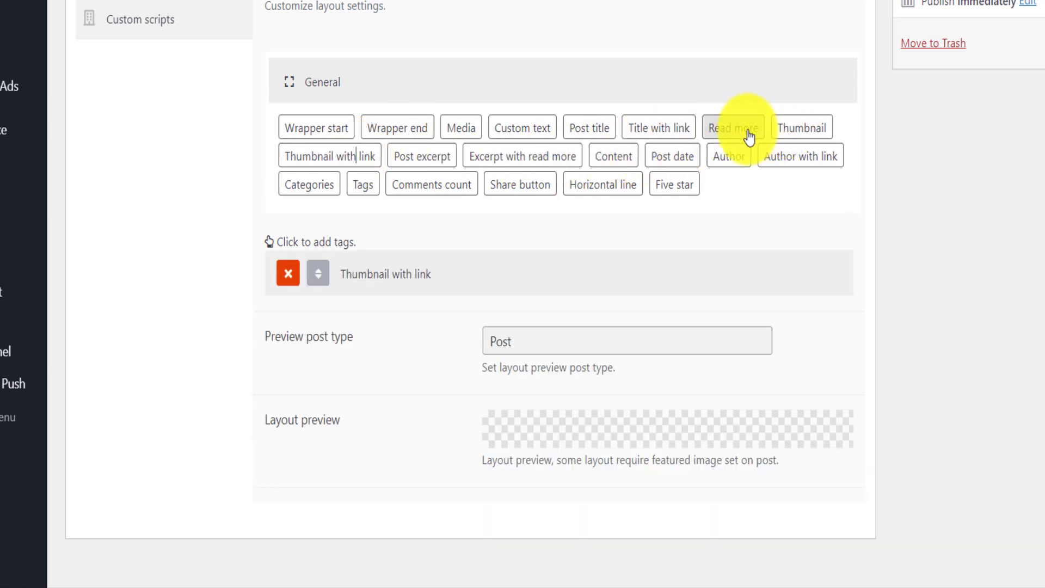
pyautogui.click(658, 133)
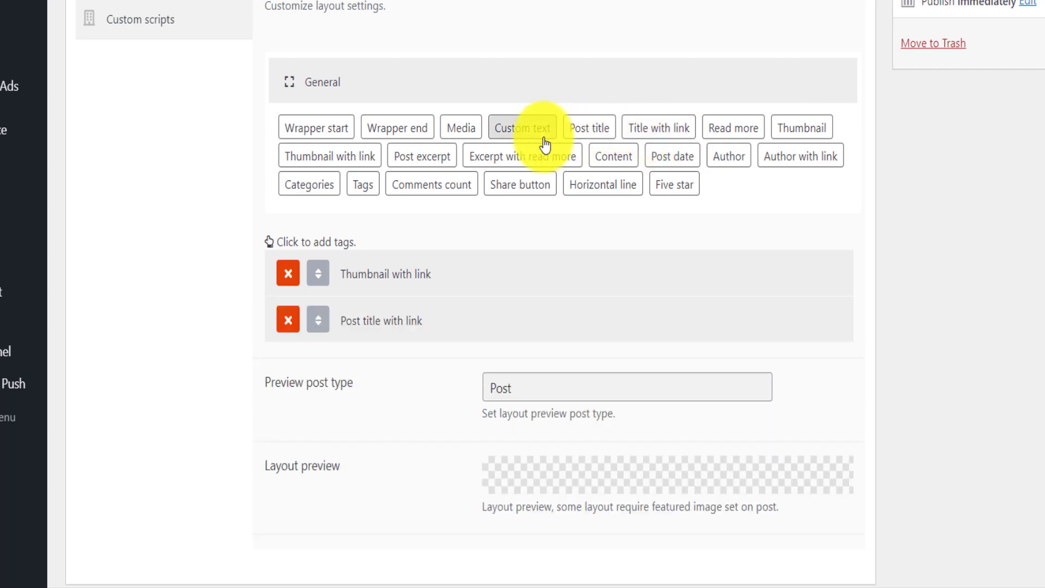
pyautogui.click(431, 162)
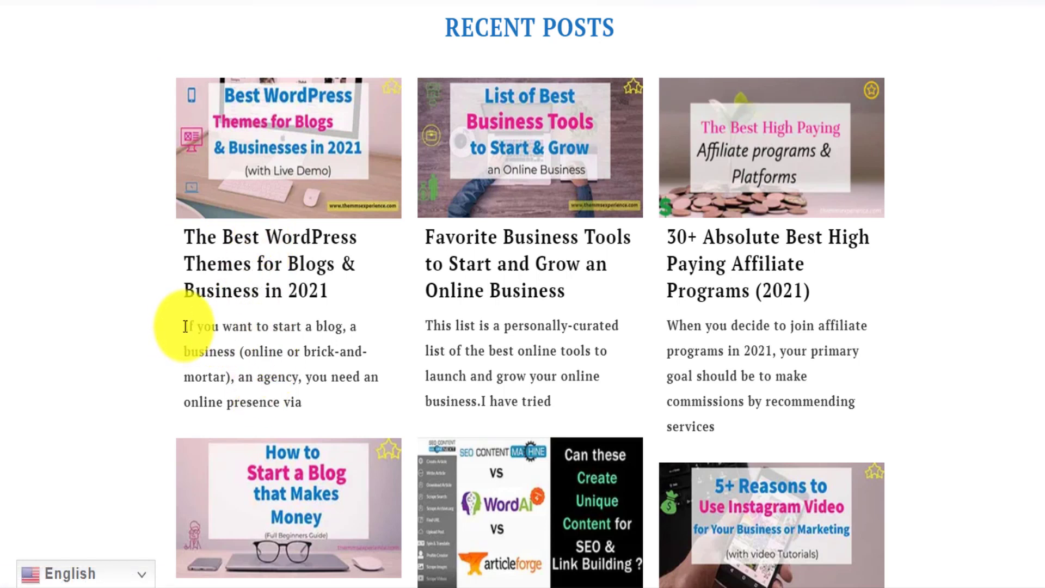
# Highlight the excerpt under the first post in the example Recent Posts grid to examine it.
pyautogui.moveTo(182, 327); pyautogui.dragTo(311, 400)
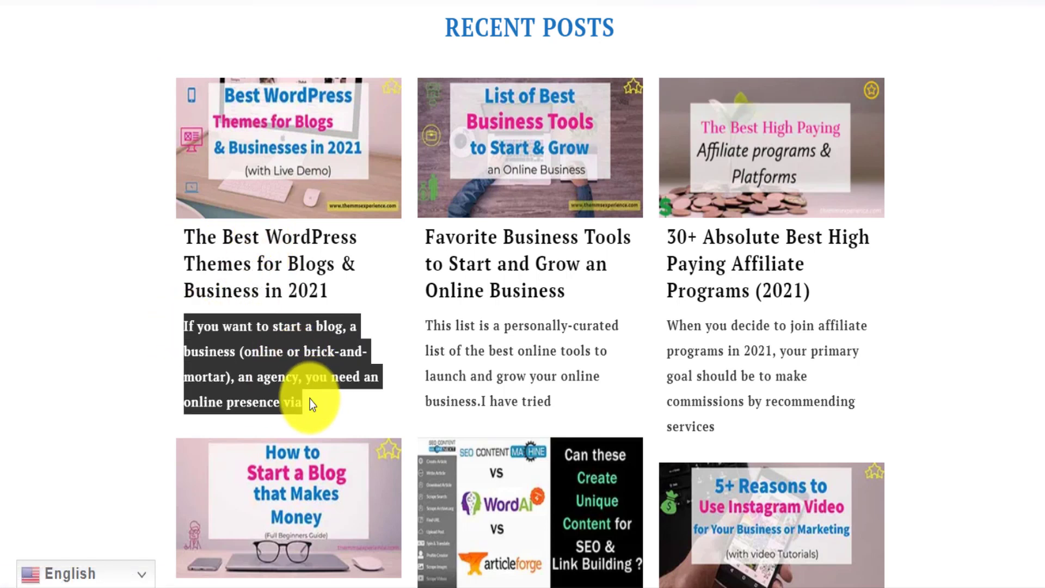
pyautogui.click(228, 343)
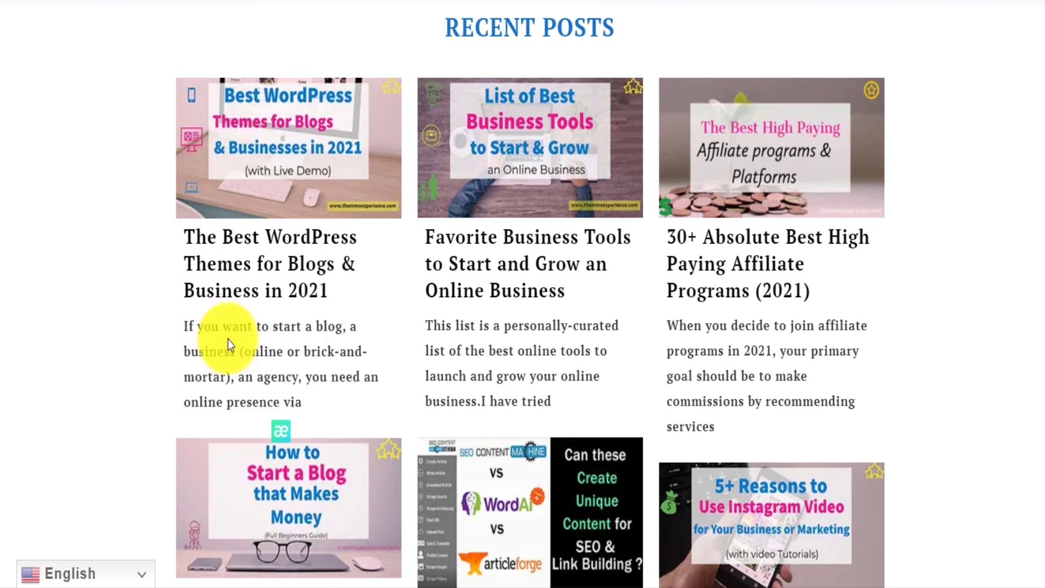
pyautogui.moveTo(188, 324); pyautogui.dragTo(305, 377)
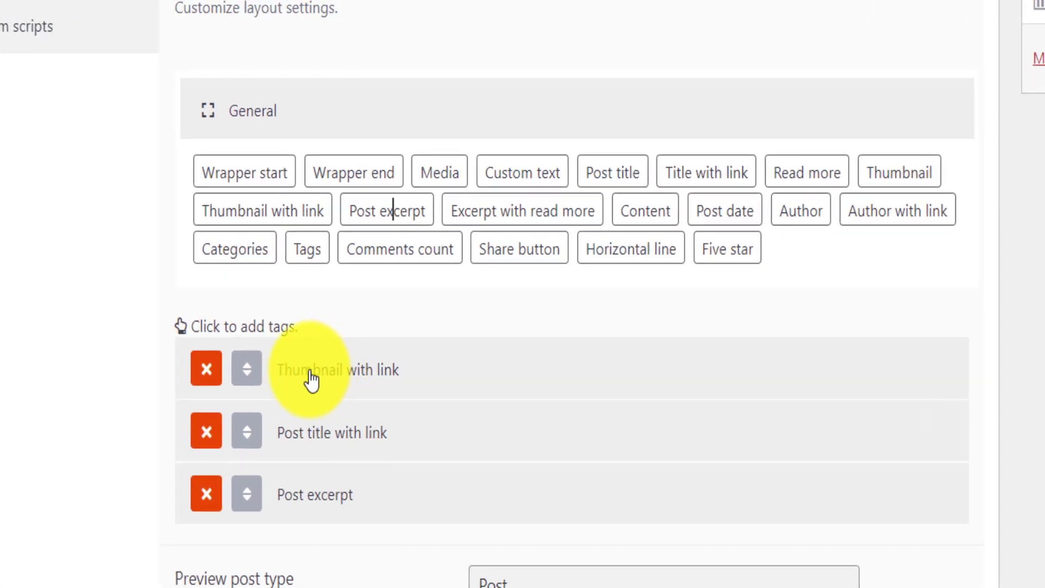
# Set the Link to option of the Thumbnail with link element to Post link.
pyautogui.click(365, 281)
pyautogui.scroll(-5, 354, 395)
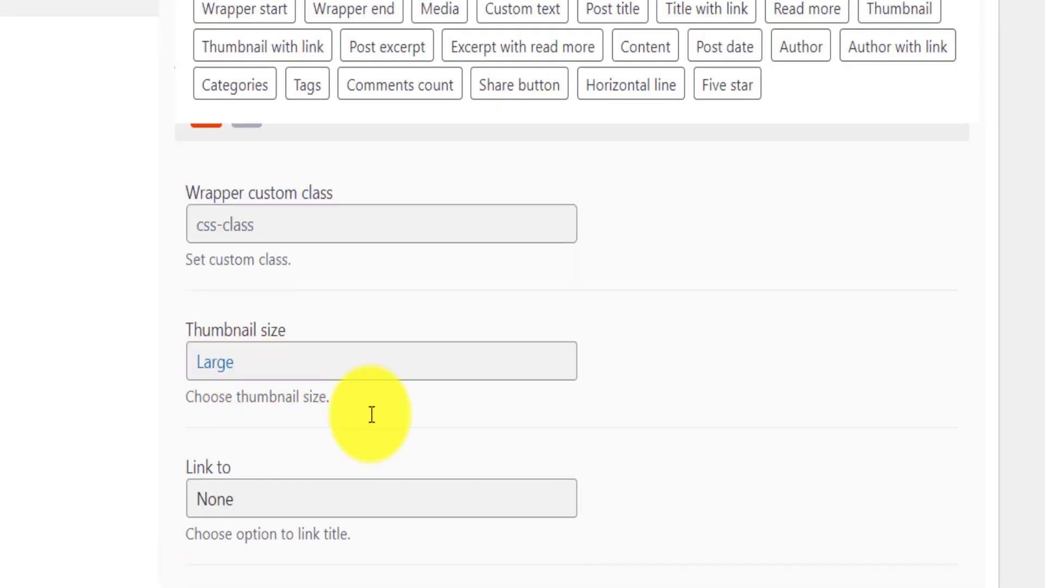
pyautogui.scroll(-3, 795, 484)
pyautogui.scroll(-2, 795, 485)
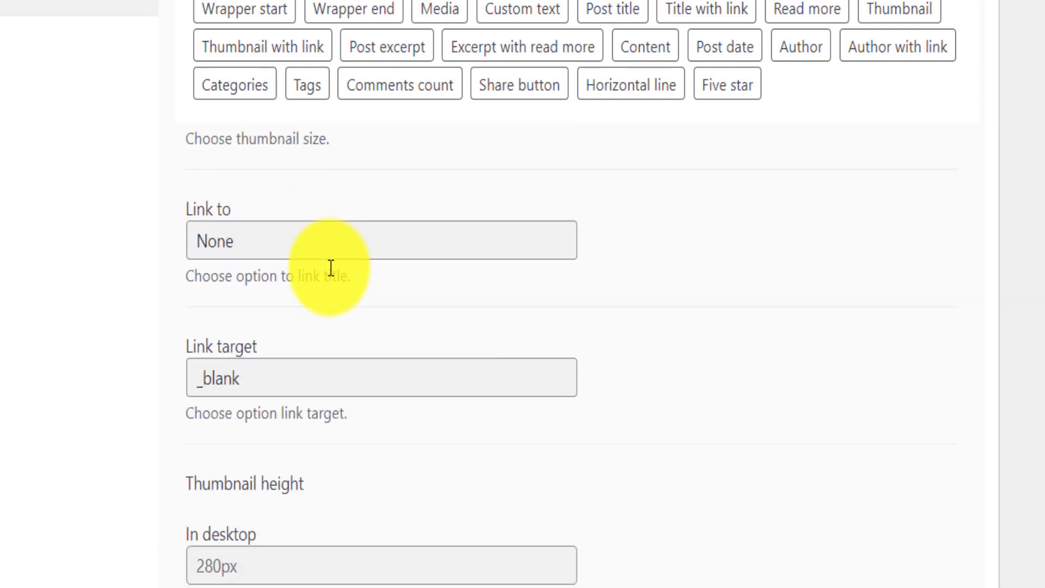
pyautogui.click(248, 249)
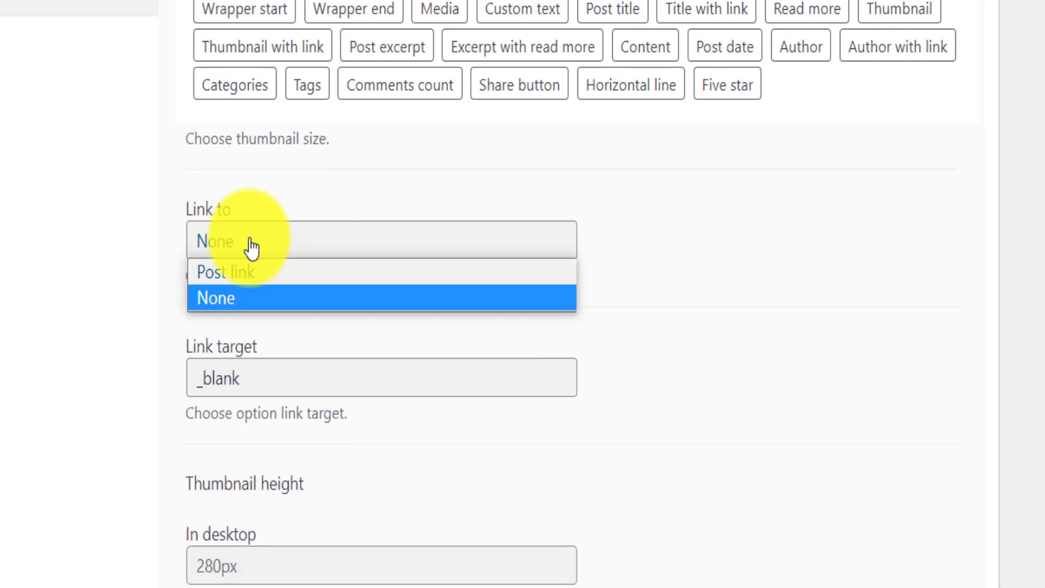
pyautogui.click(236, 272)
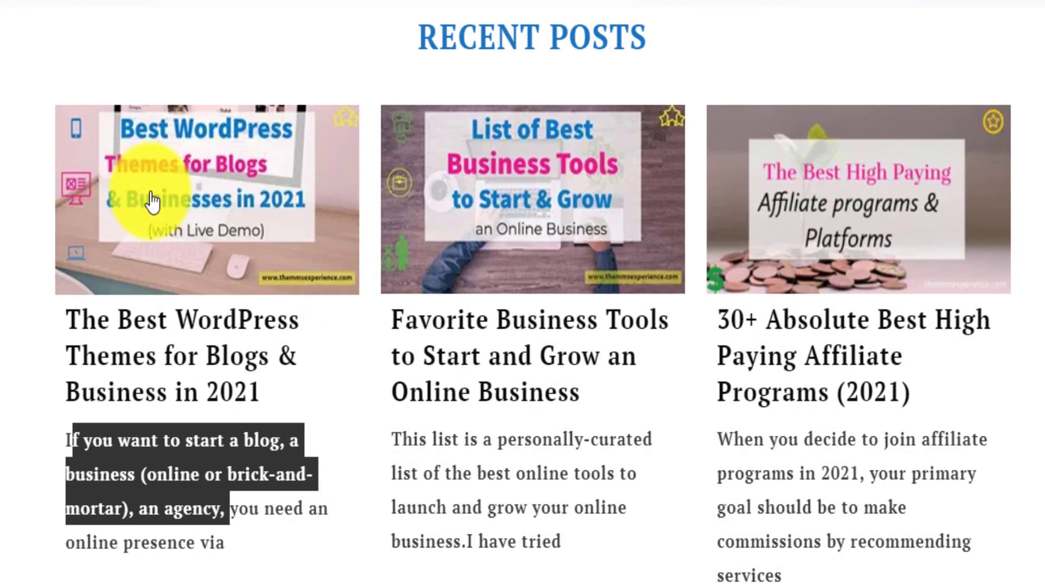
pyautogui.click(132, 185)
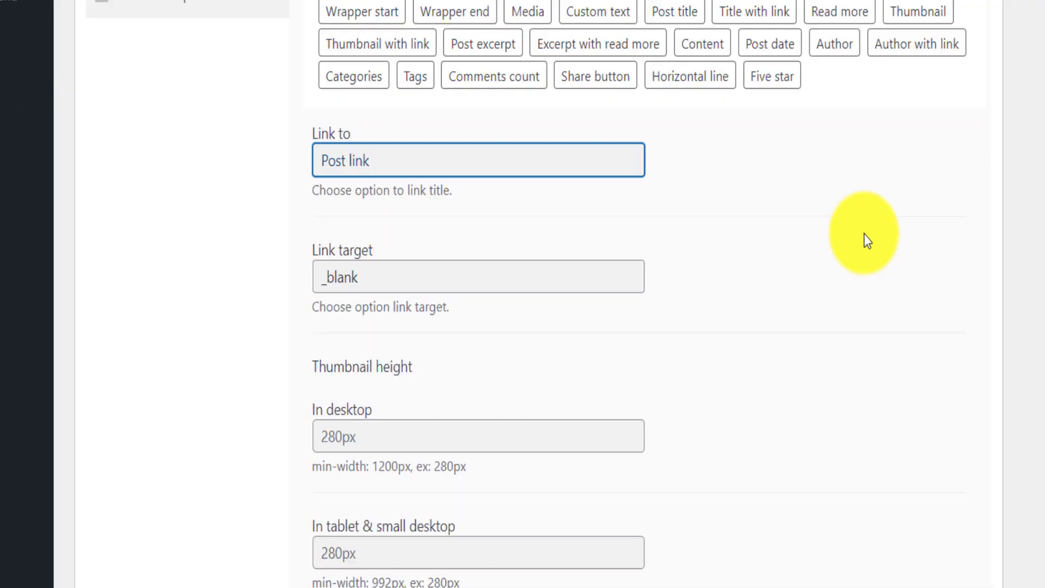
# Set the thumbnail size of the Thumbnail with link element to Medium large and collapse its settings.
pyautogui.scroll(-5, 833, 274)
pyautogui.scroll(10, 749, 335)
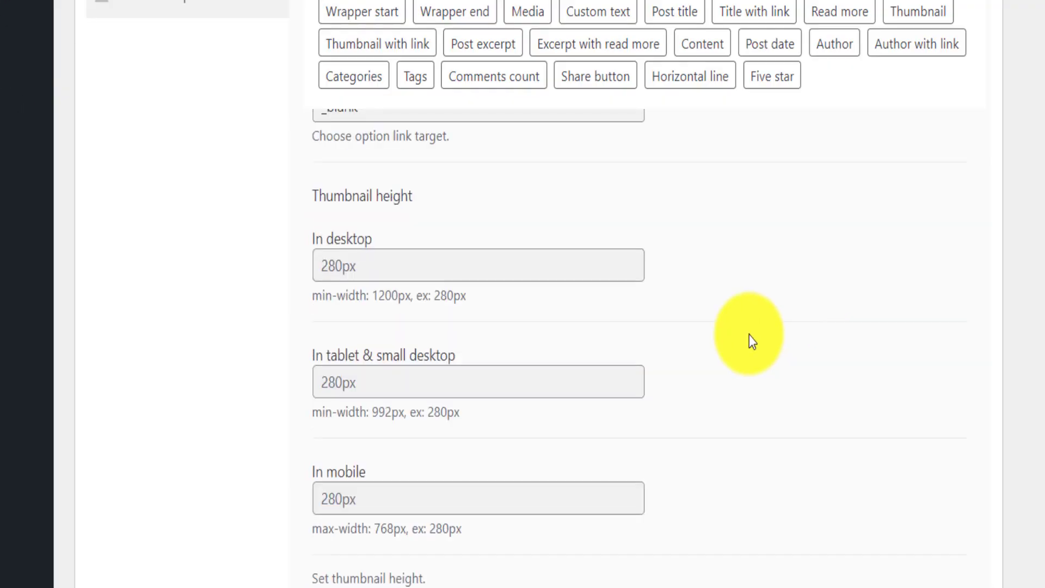
pyautogui.click(374, 210)
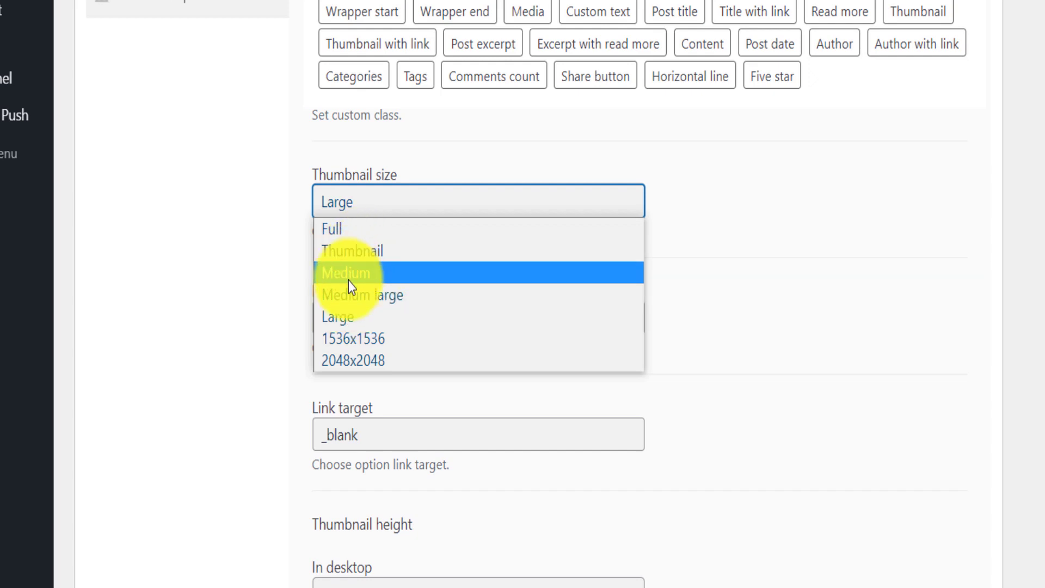
pyautogui.click(358, 297)
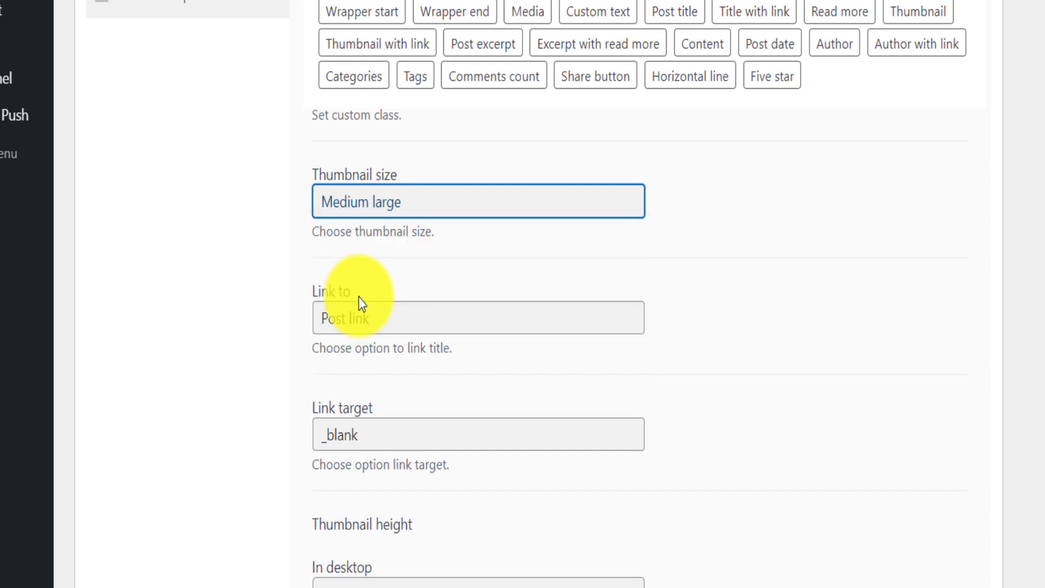
pyautogui.scroll(6, 1008, 162)
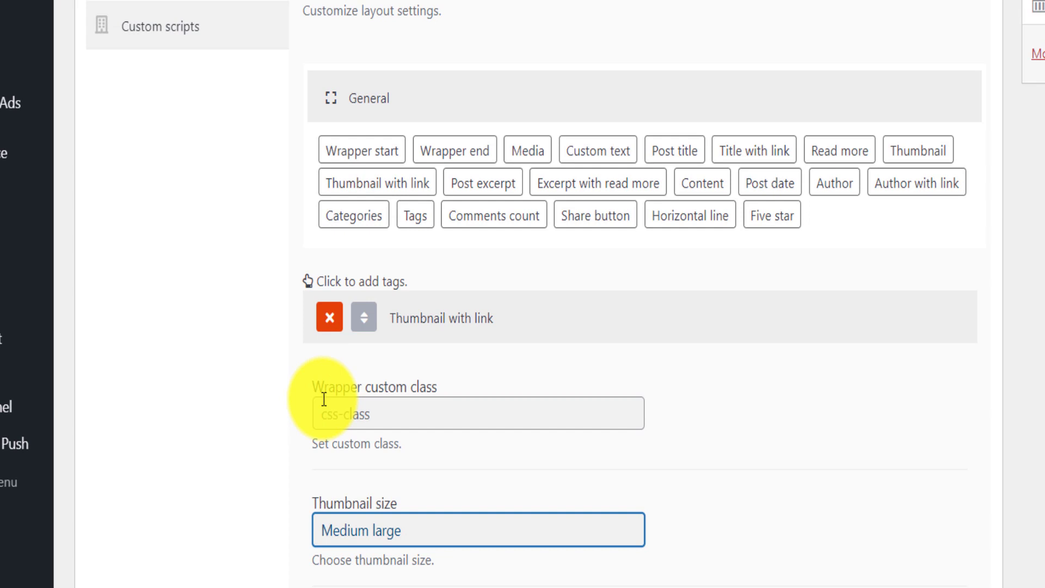
pyautogui.click(426, 321)
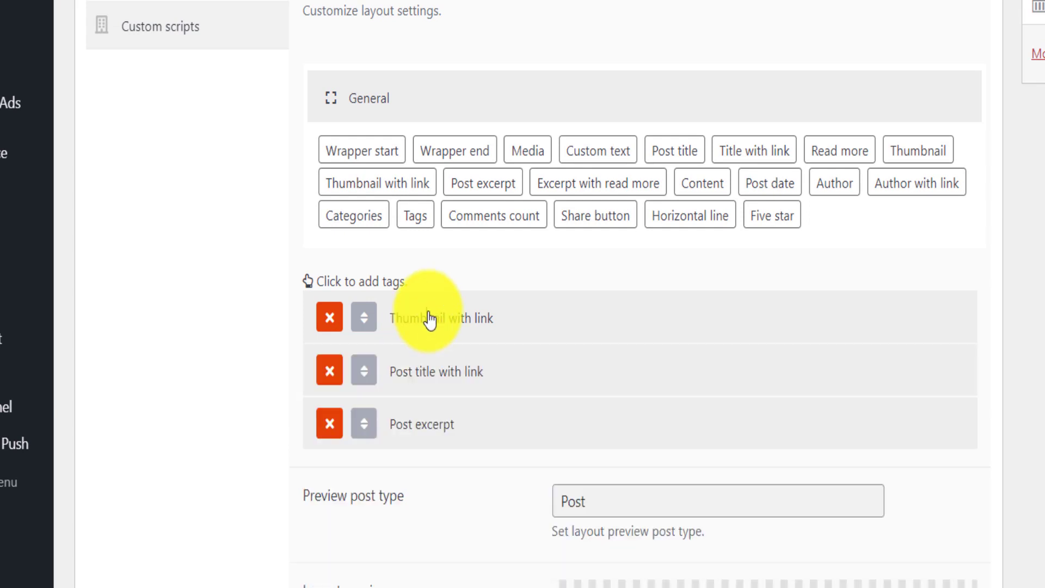
# Set the Link to option of the Post title with link element to Post link.
pyautogui.click(417, 376)
pyautogui.scroll(-4, 415, 380)
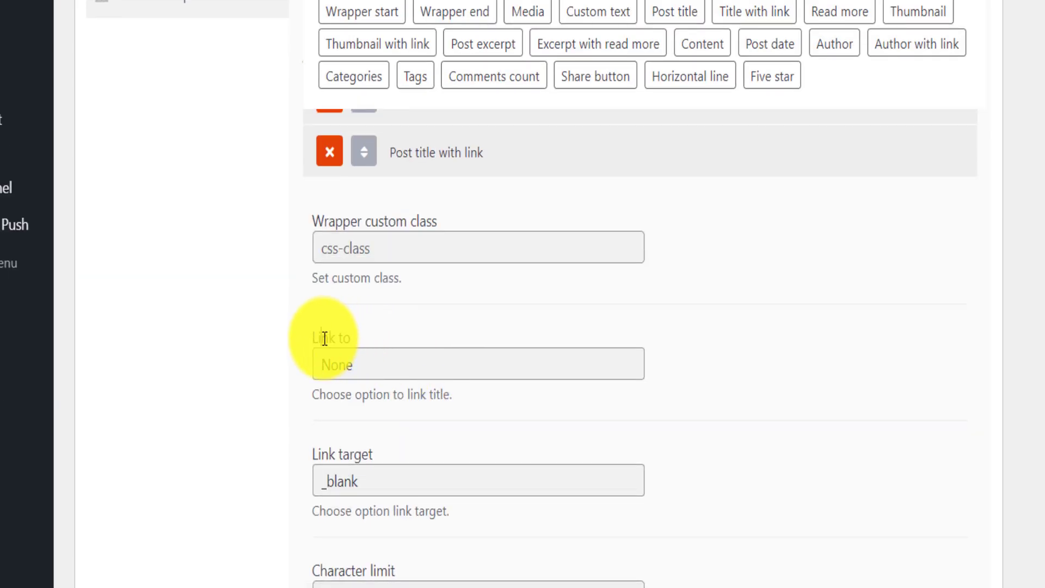
pyautogui.moveTo(325, 338); pyautogui.dragTo(355, 355)
pyautogui.click(355, 364)
pyautogui.click(351, 390)
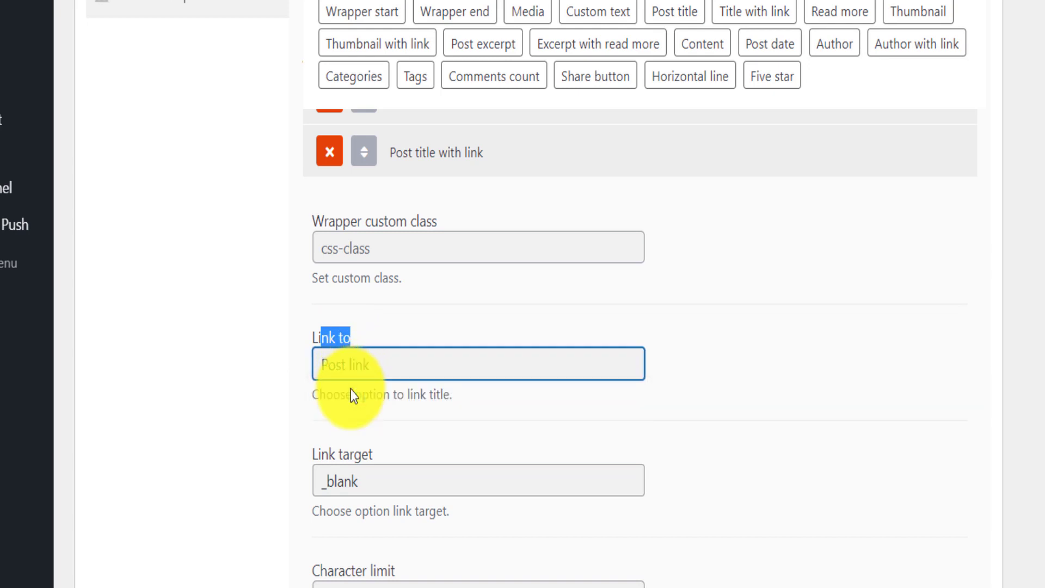
# Enter a custom font size and font family for the Post title with link element.
pyautogui.scroll(-10, 658, 358)
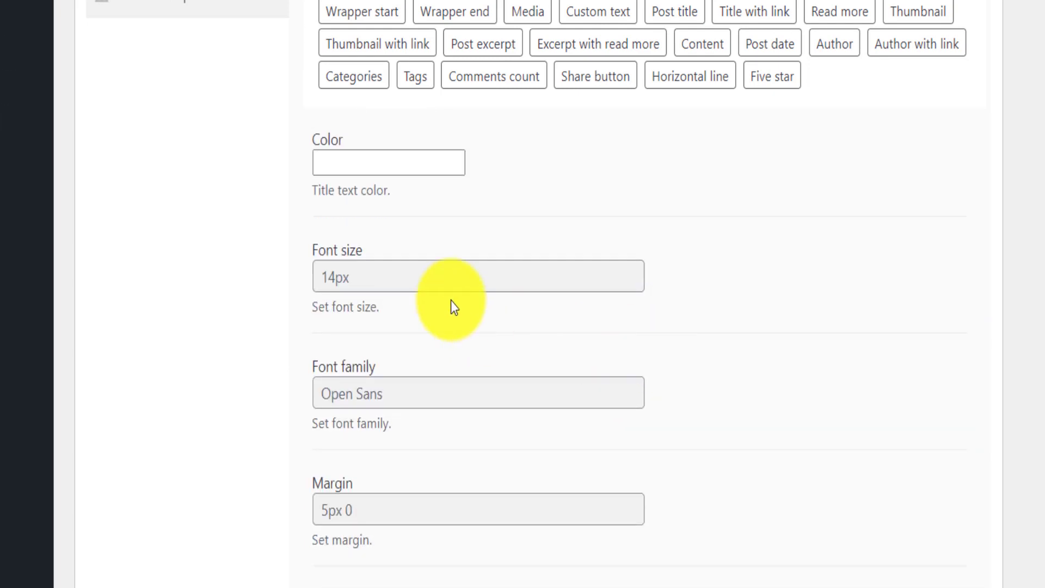
pyautogui.click(330, 276)
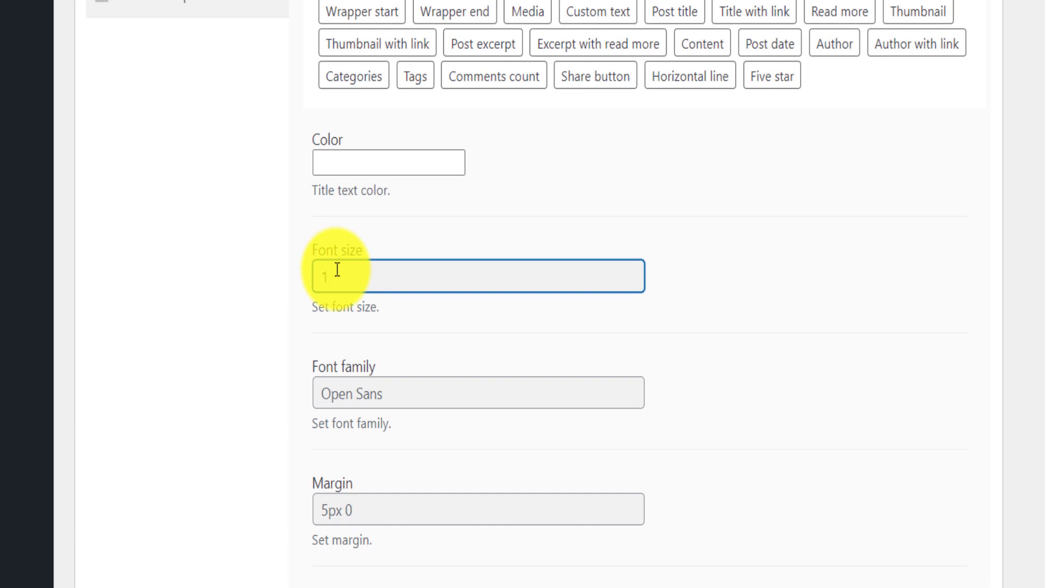
pyautogui.scroll(-6, 893, 304)
pyautogui.scroll(2, 630, 329)
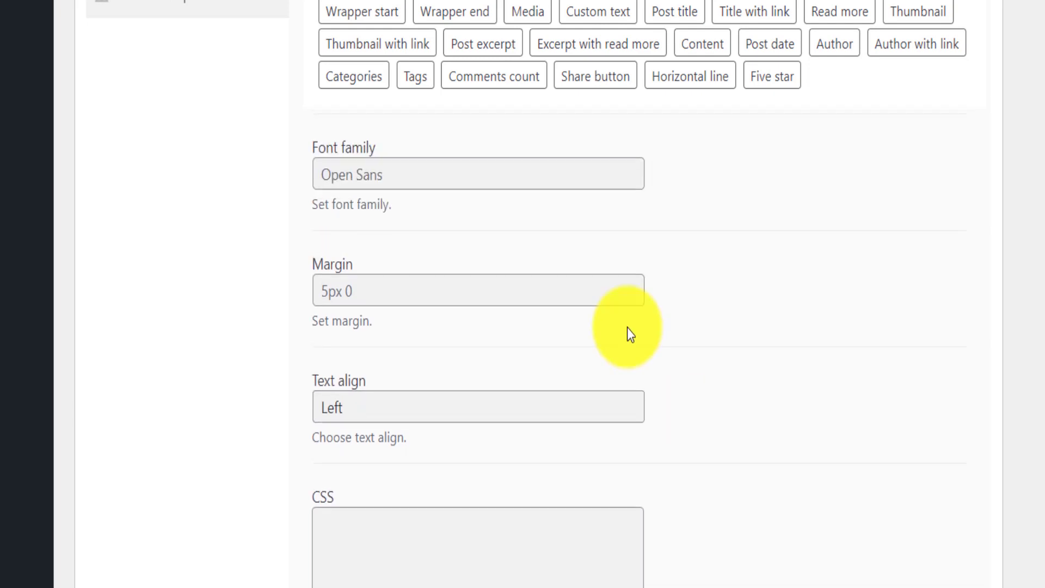
pyautogui.click(392, 178)
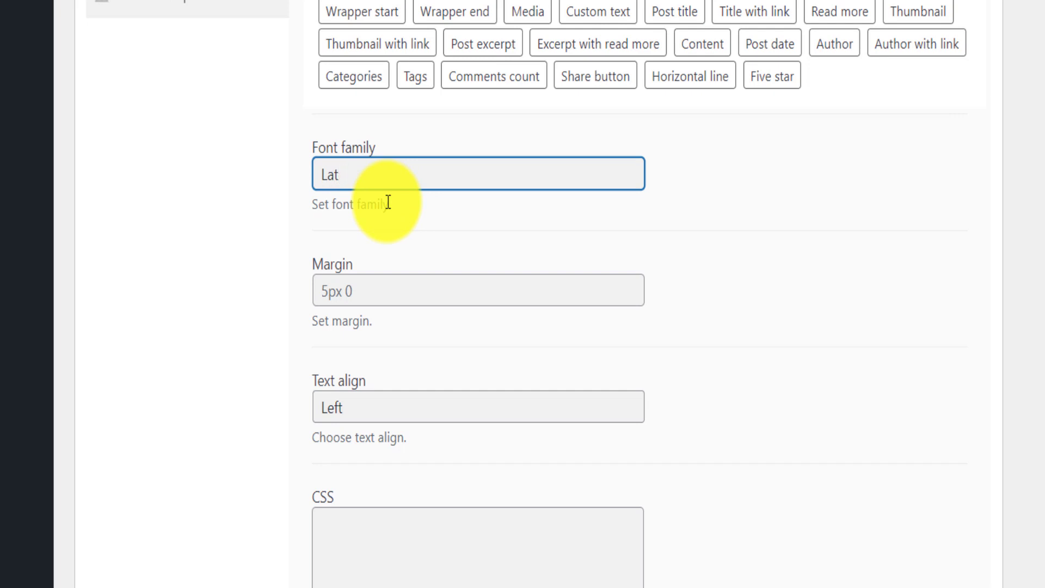
pyautogui.scroll(15, 828, 283)
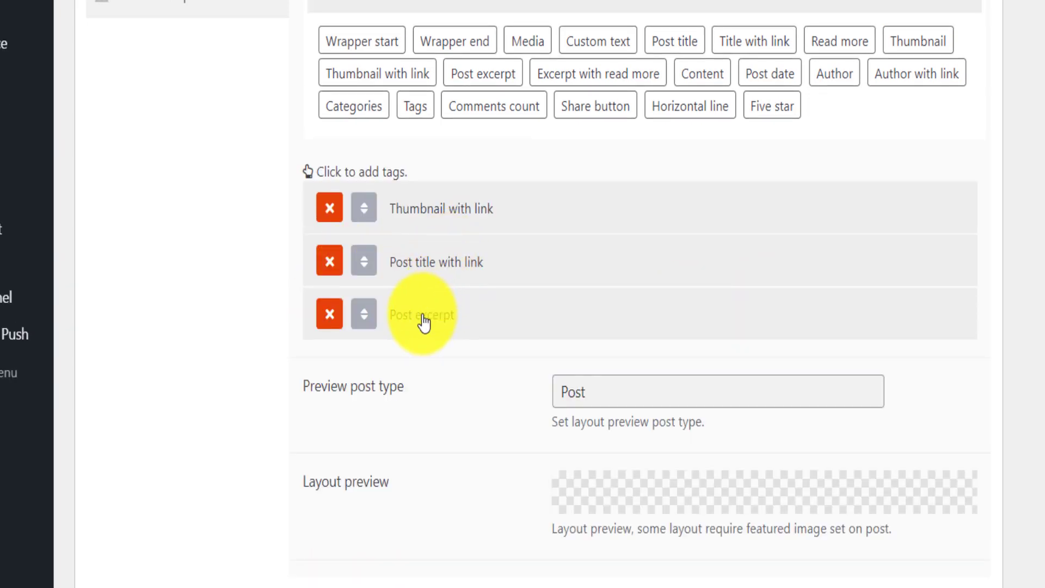
# Set the excerpt source of the Post excerpt element to Excerpt first then Content.
pyautogui.scroll(-5, 450, 342)
pyautogui.scroll(2, 354, 274)
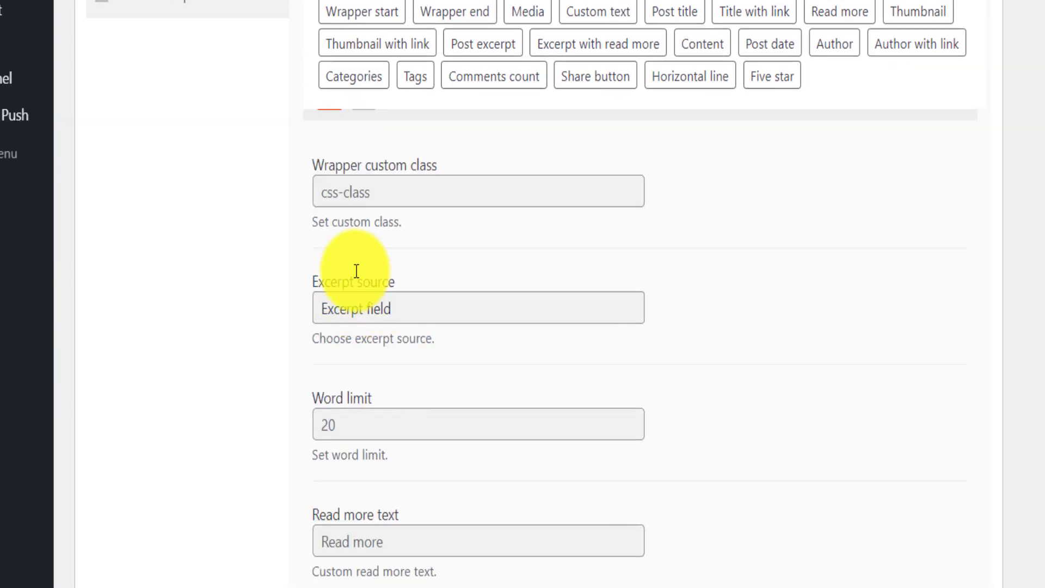
pyautogui.click(392, 306)
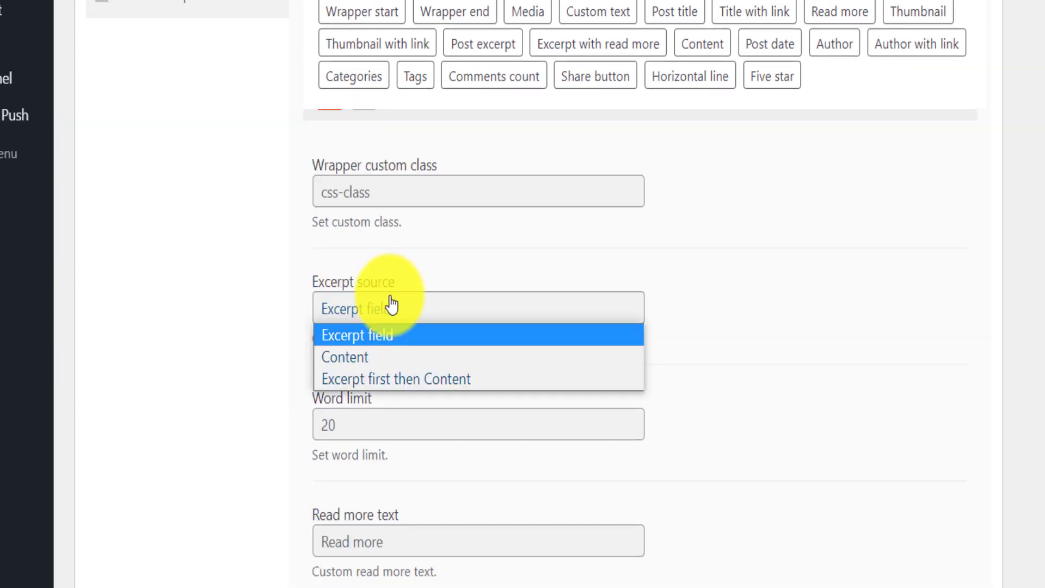
pyautogui.click(352, 360)
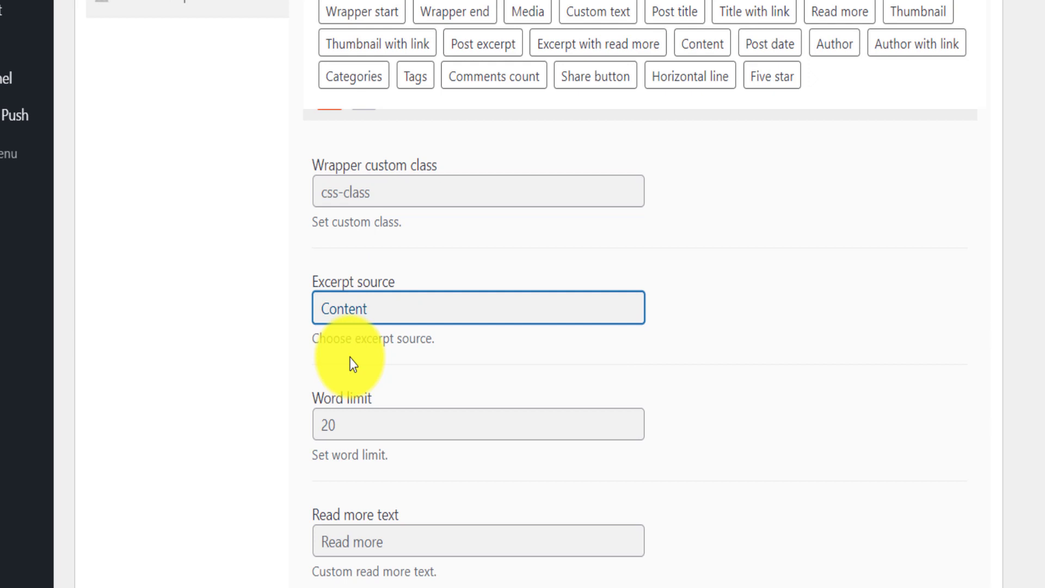
pyautogui.click(340, 313)
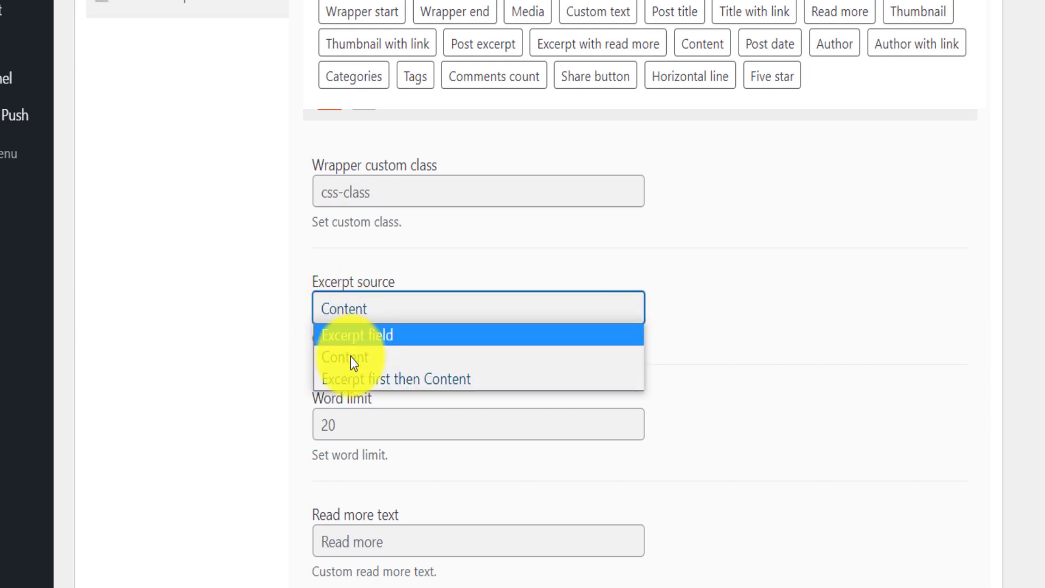
pyautogui.click(349, 384)
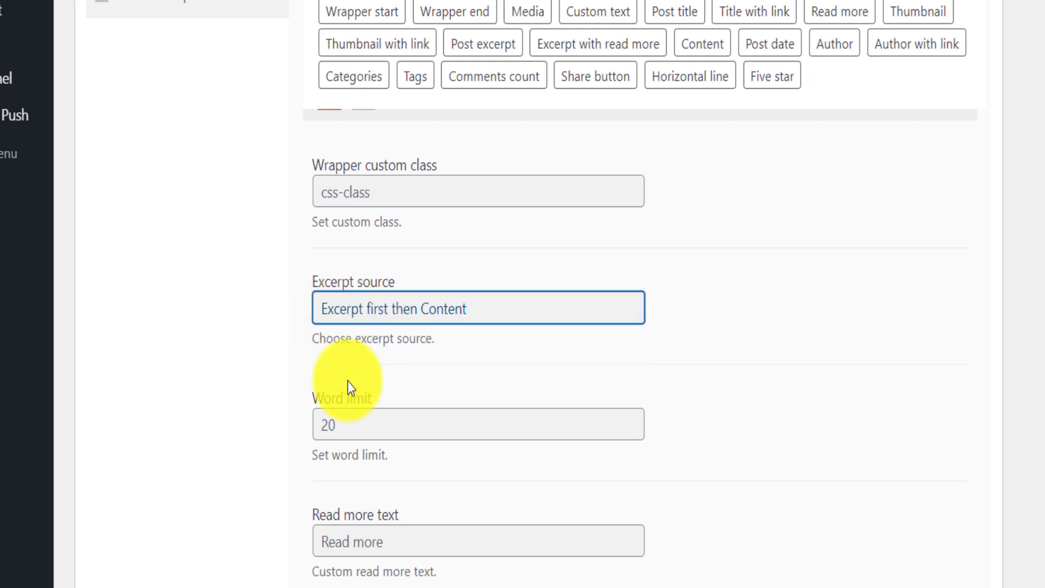
# Set the Post excerpt word limit to 25, using the example grid's excerpts as a guide, and publish the layout.
pyautogui.click(345, 417)
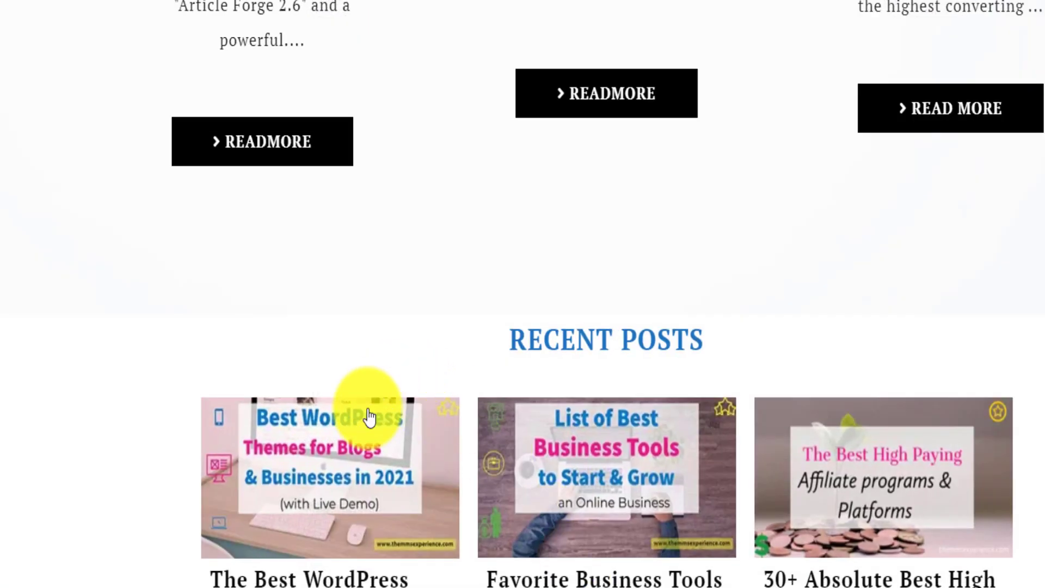
pyautogui.scroll(-10, 369, 402)
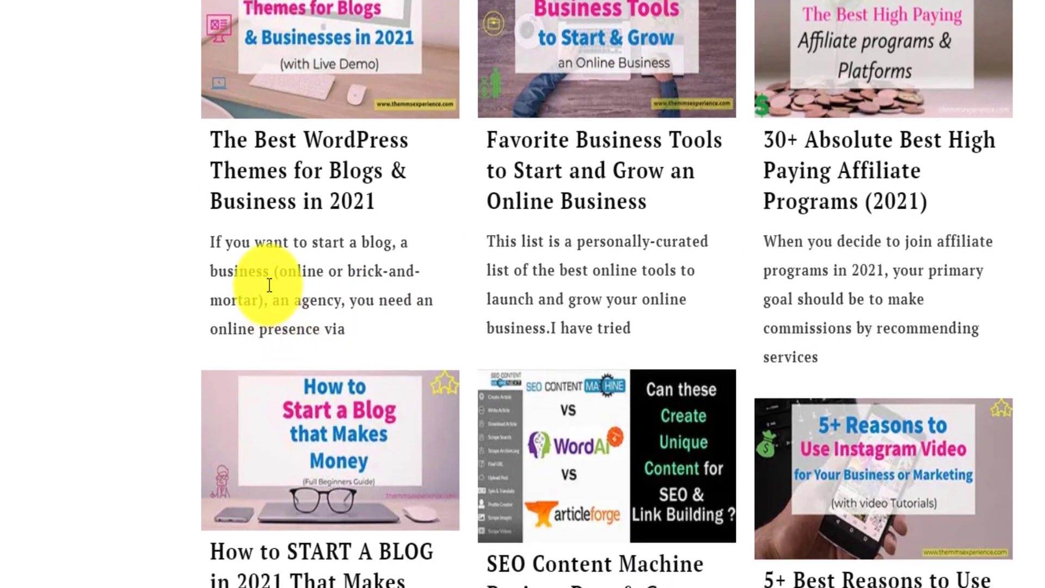
pyautogui.moveTo(208, 240); pyautogui.dragTo(364, 329)
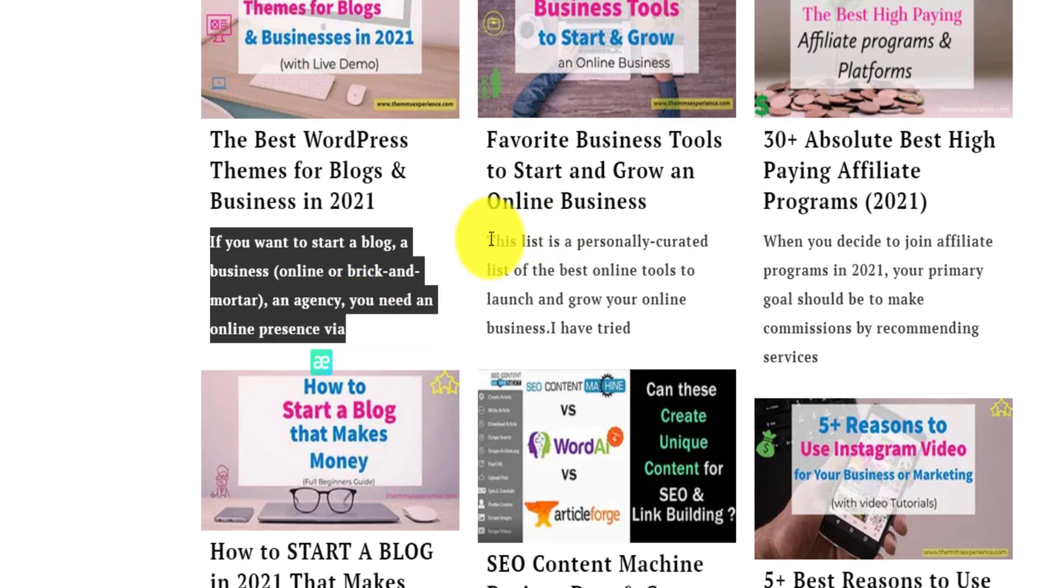
pyautogui.moveTo(486, 241); pyautogui.dragTo(600, 287)
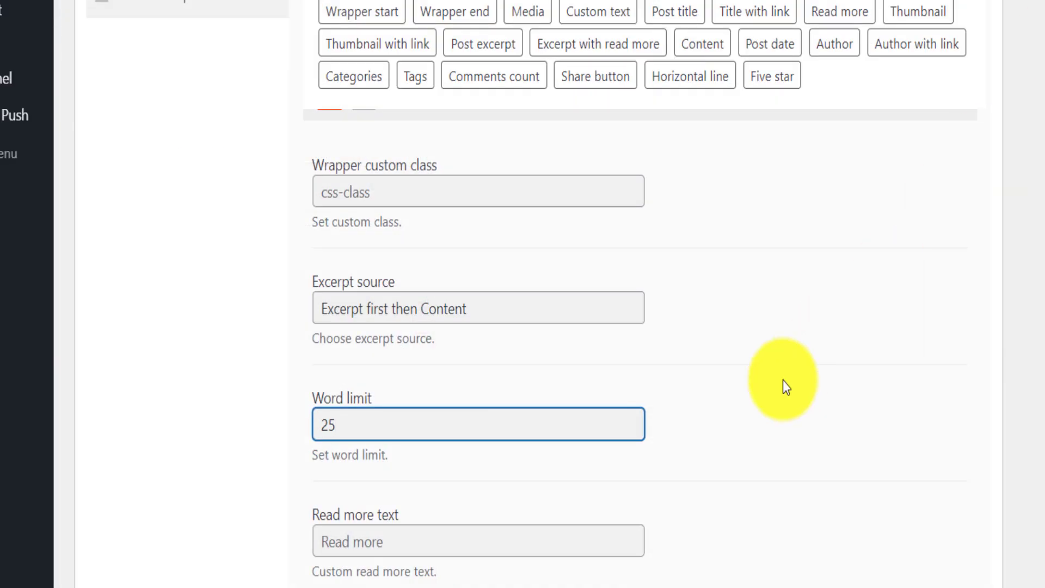
pyautogui.scroll(-15, 1015, 365)
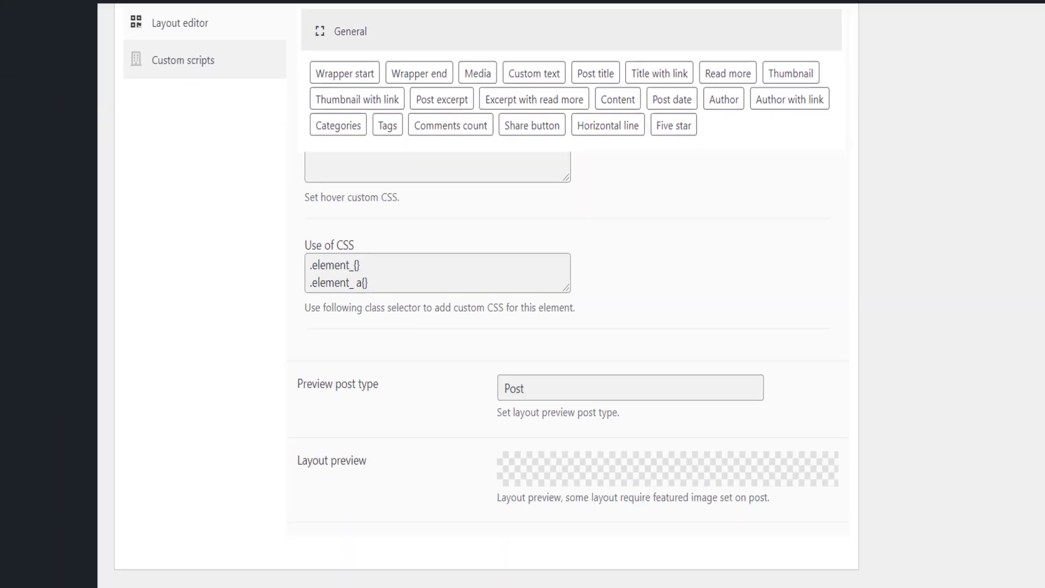
pyautogui.scroll(15, 999, 350)
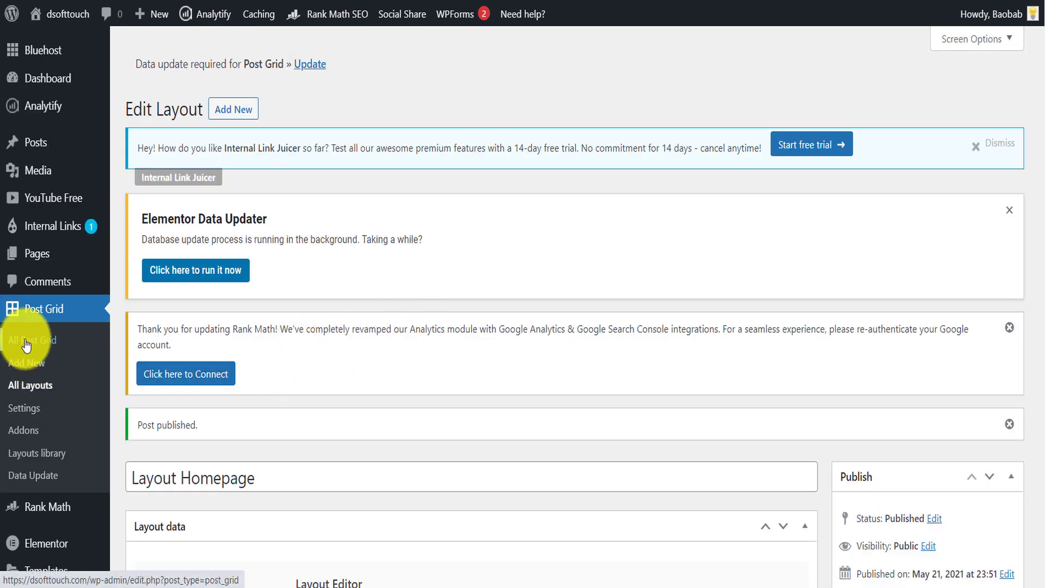
# Assign the Layout Homepage item layout to the Homepage post grids grid and update the grid.
pyautogui.moveTo(25, 343); pyautogui.dragTo(36, 347)
pyautogui.click(164, 361)
pyautogui.scroll(-10, 268, 227)
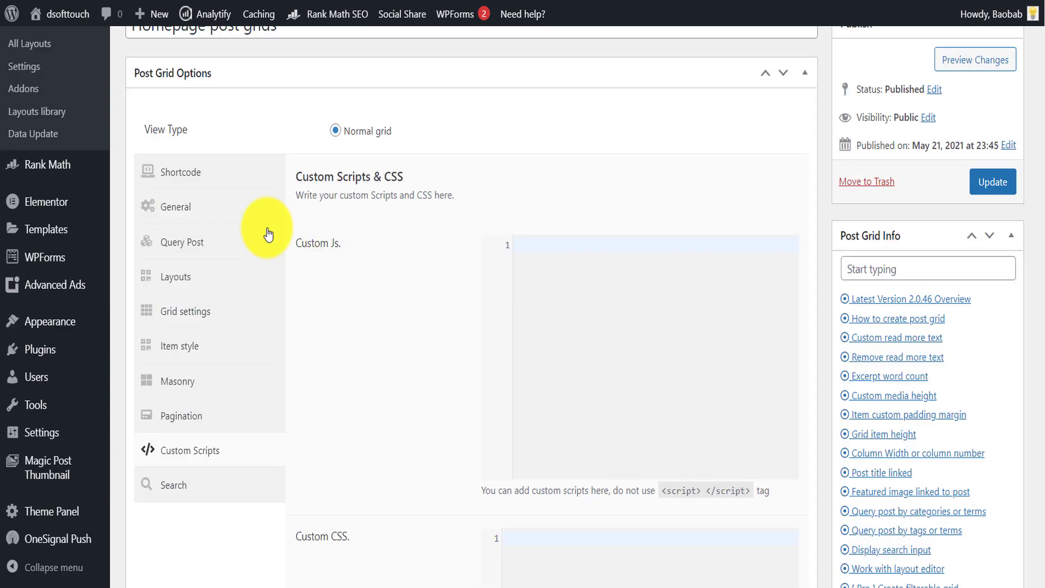
pyautogui.click(189, 281)
pyautogui.scroll(-3, 198, 277)
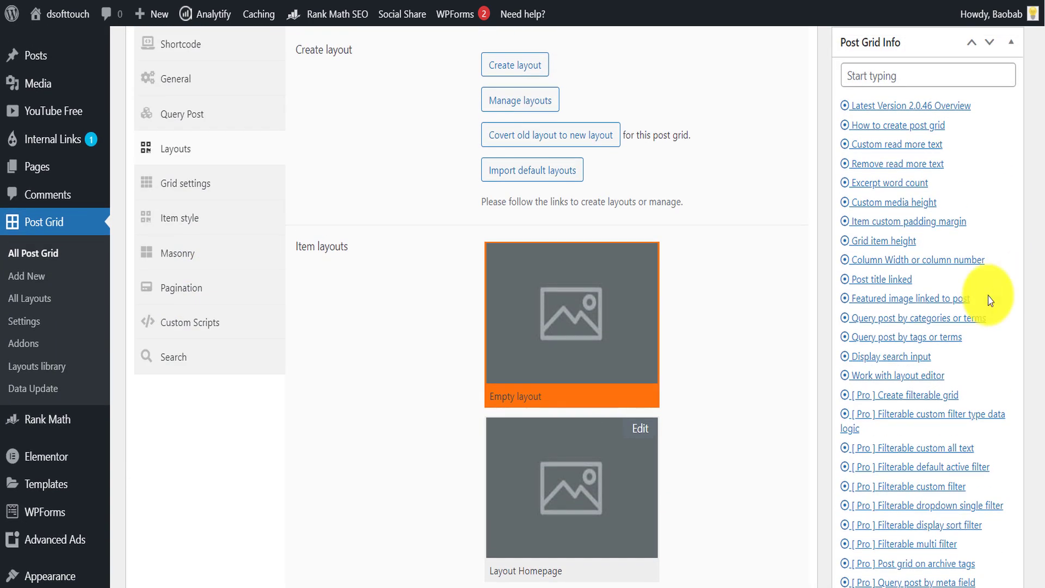
pyautogui.click(531, 482)
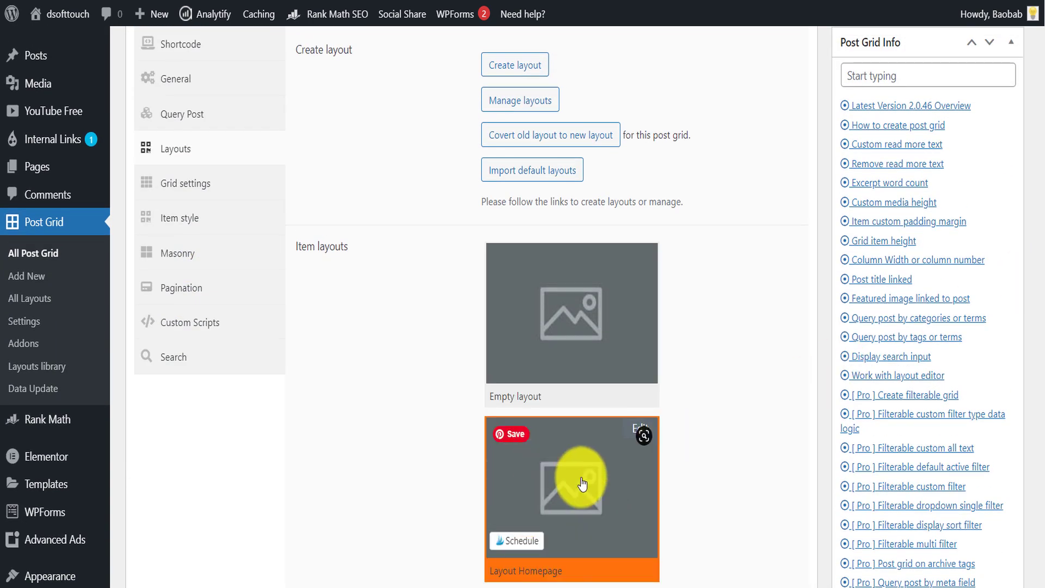
pyautogui.scroll(5, 1034, 261)
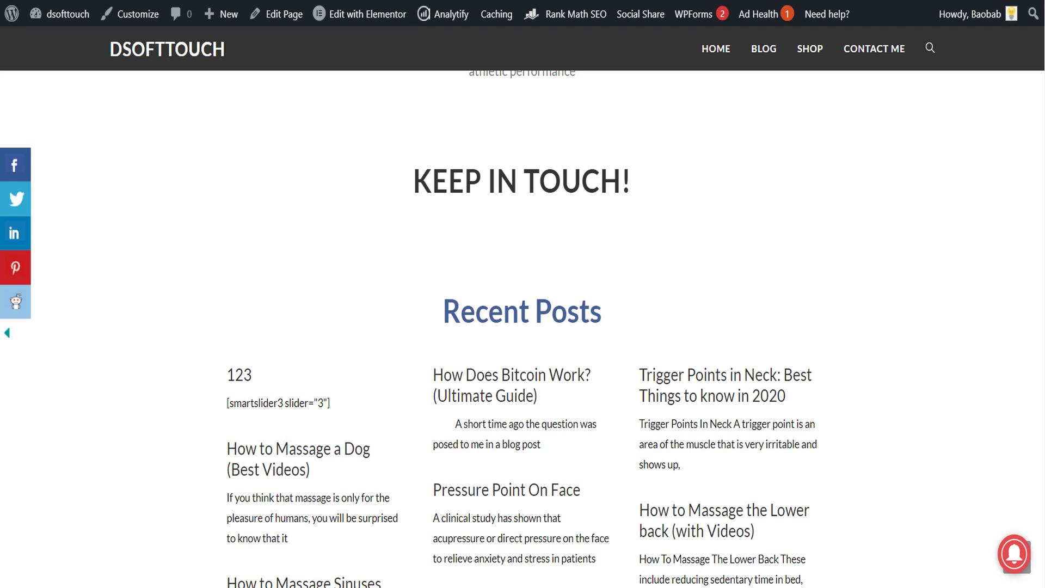
# Examine the thumbnails, titles and excerpt lengths in the Recent Posts grid on the dsofttouch homepage.
pyautogui.scroll(-5, 523, 327)
pyautogui.scroll(2, 289, 191)
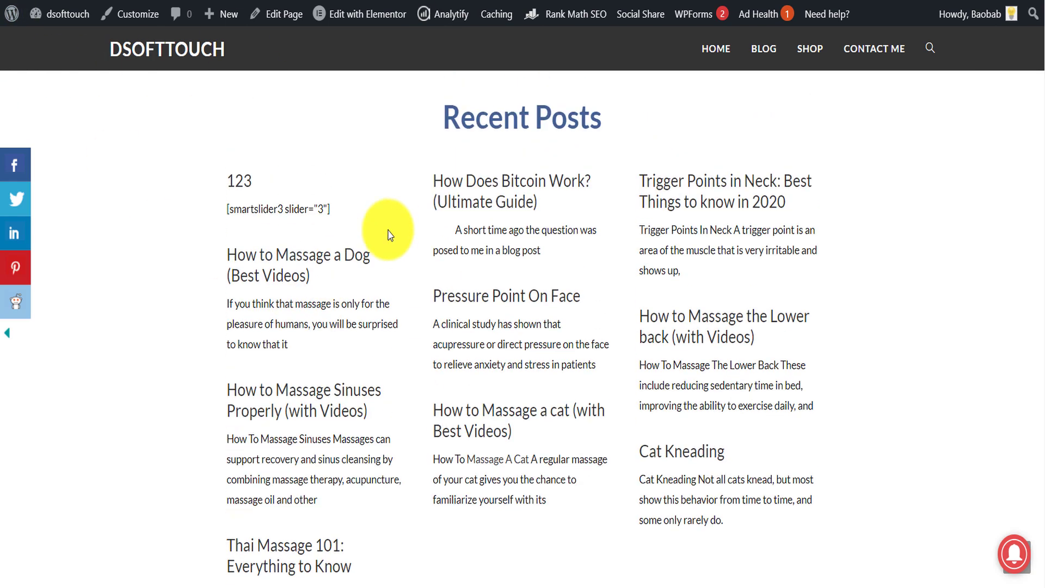
pyautogui.scroll(1, 287, 97)
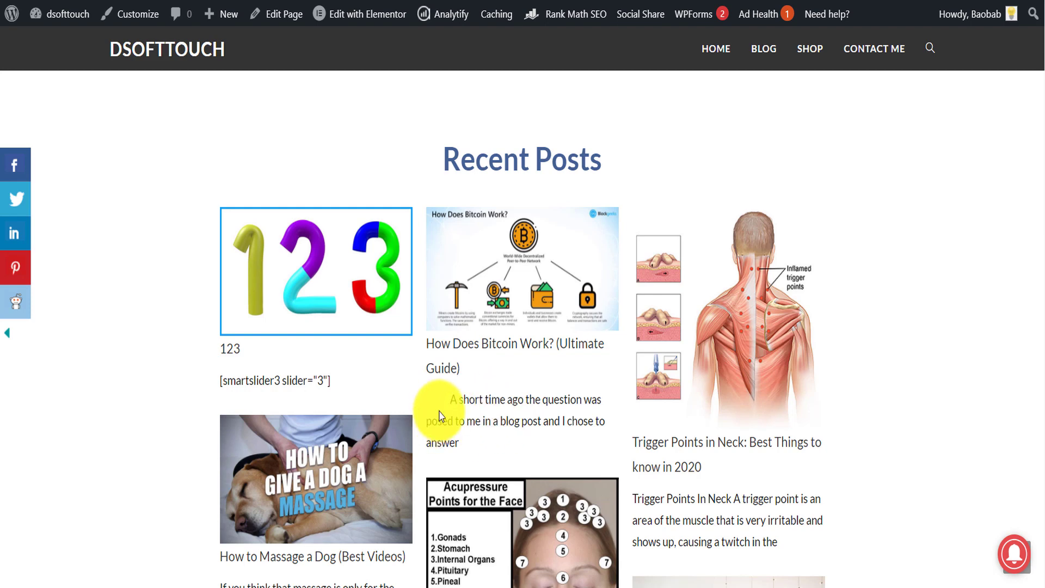
pyautogui.moveTo(443, 409); pyautogui.dragTo(581, 464)
pyautogui.scroll(-2, 762, 455)
pyautogui.moveTo(778, 449); pyautogui.dragTo(644, 405)
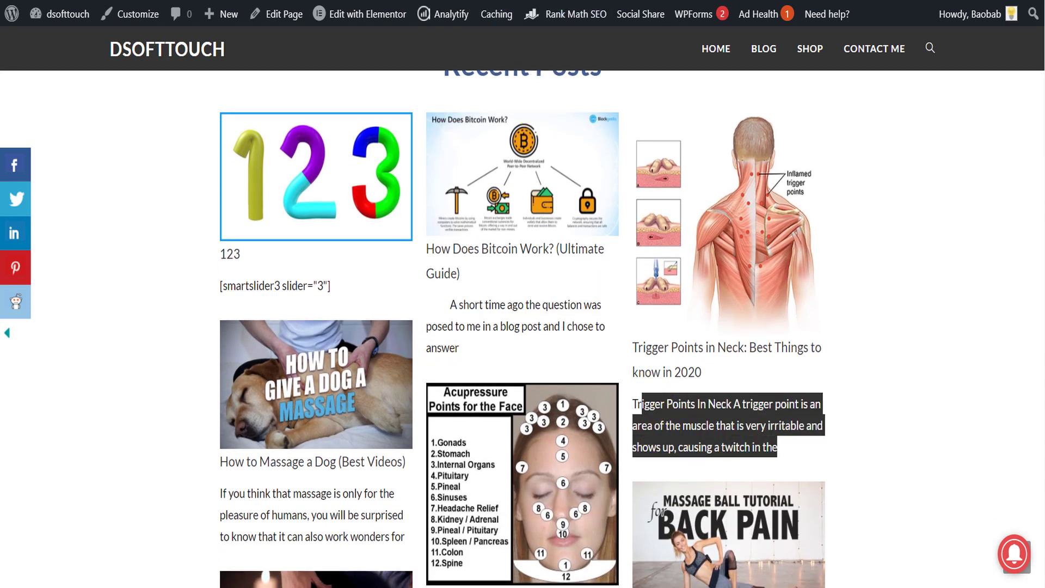
# Set the Post excerpt word limit to 35 in the Layout Homepage layout and update the layout.
pyautogui.hotkey('ctrl', 'Tab')
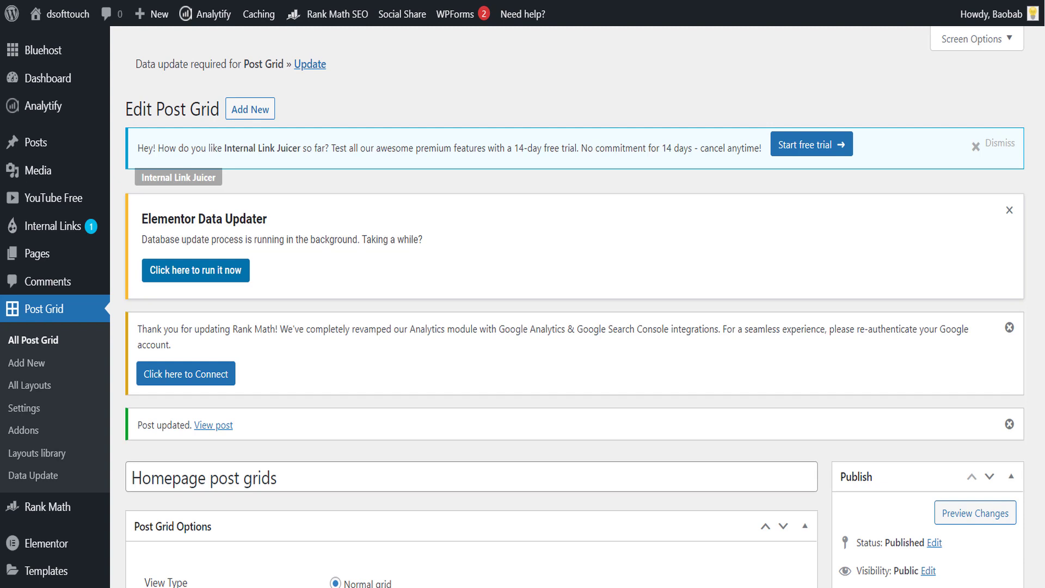
pyautogui.hotkey('ctrl', 'Tab')
pyautogui.scroll(-6, 626, 281)
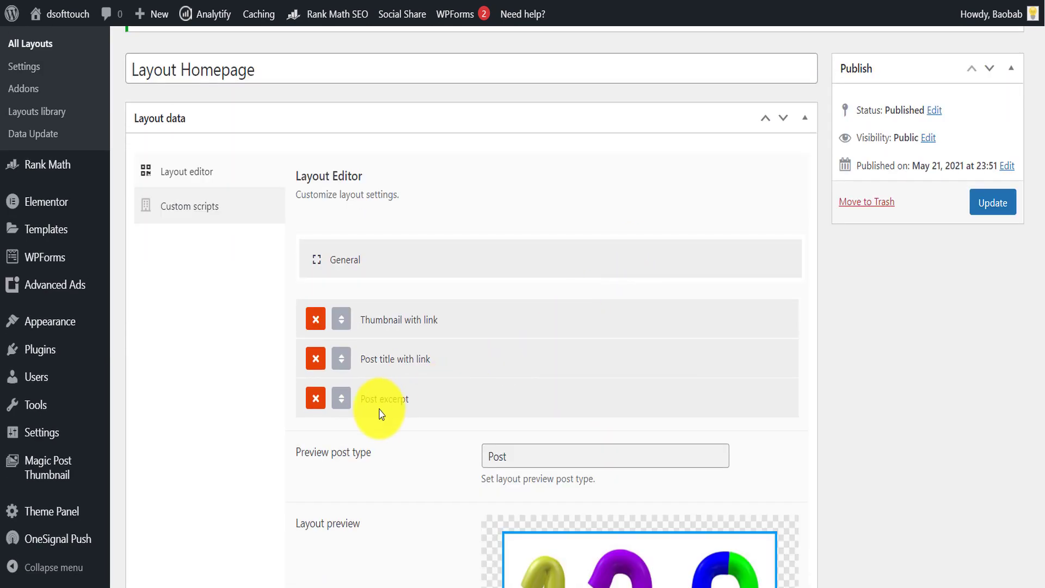
pyautogui.click(381, 411)
pyautogui.scroll(-7, 439, 373)
pyautogui.moveTo(432, 325); pyautogui.dragTo(288, 322)
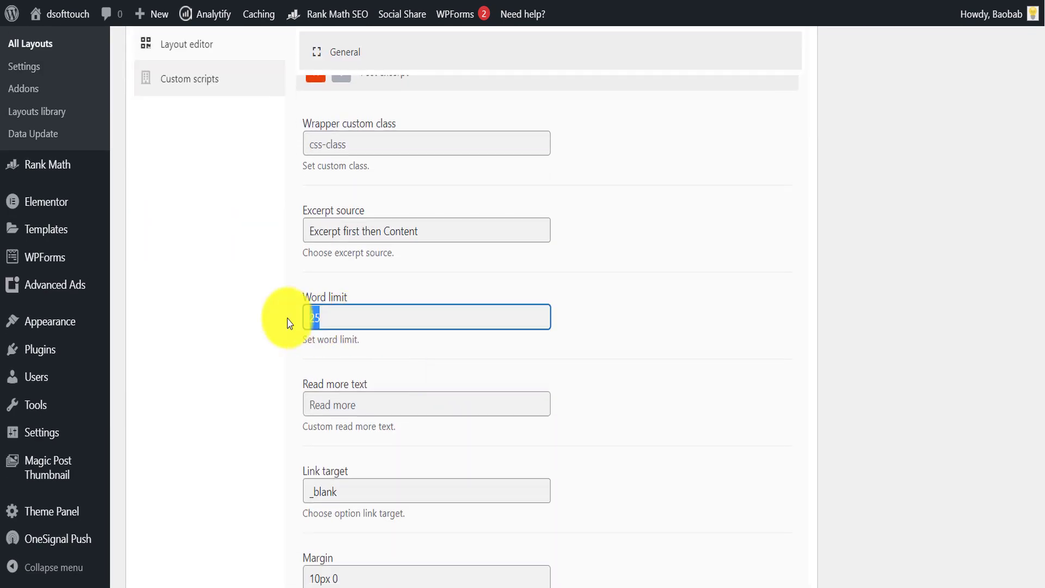
pyautogui.write('35')
pyautogui.scroll(15, 770, 334)
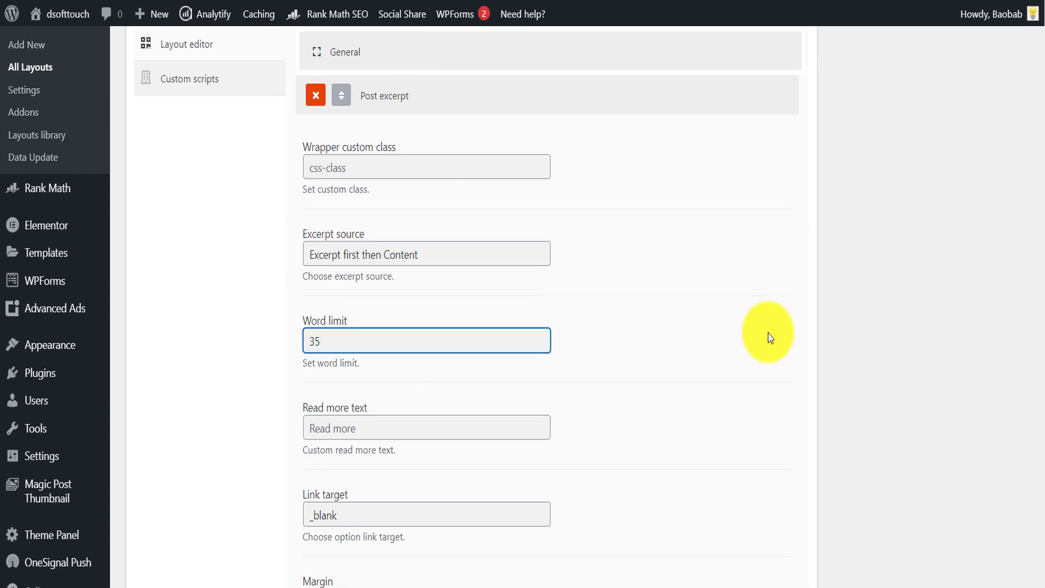
pyautogui.click(999, 364)
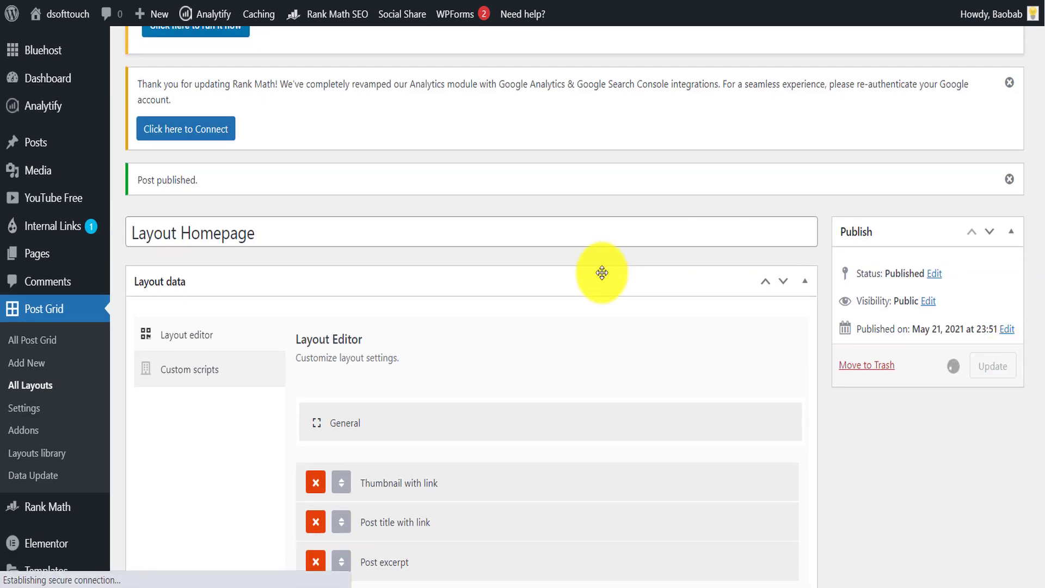
# Examine the excerpt lengths, number of posts and pagination of the Recent Posts grid on the dsofttouch homepage.
pyautogui.hotkey('ctrl', 'Tab')
pyautogui.scroll(-2, 338, 374)
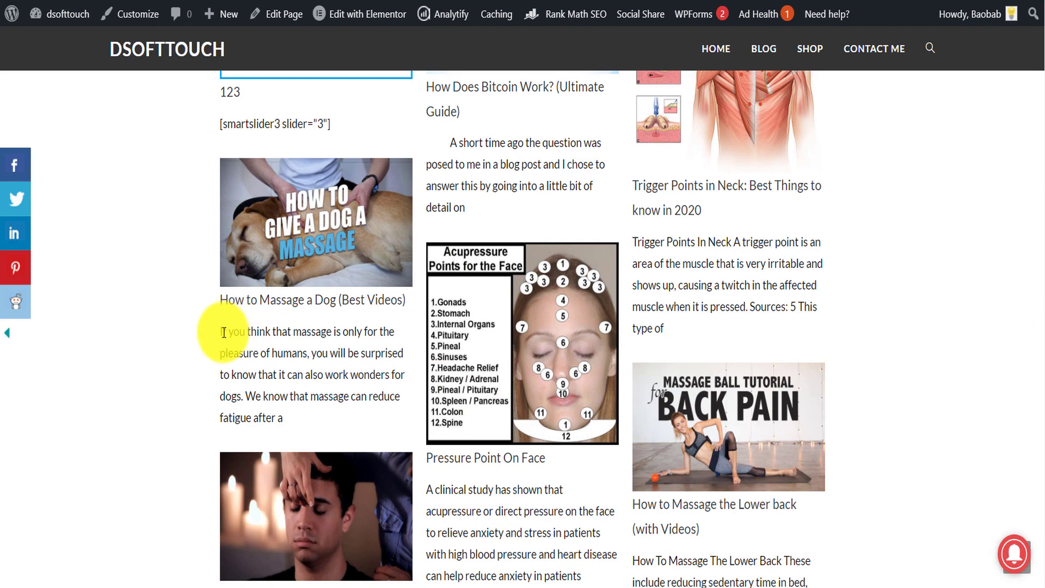
pyautogui.moveTo(224, 332); pyautogui.dragTo(289, 387)
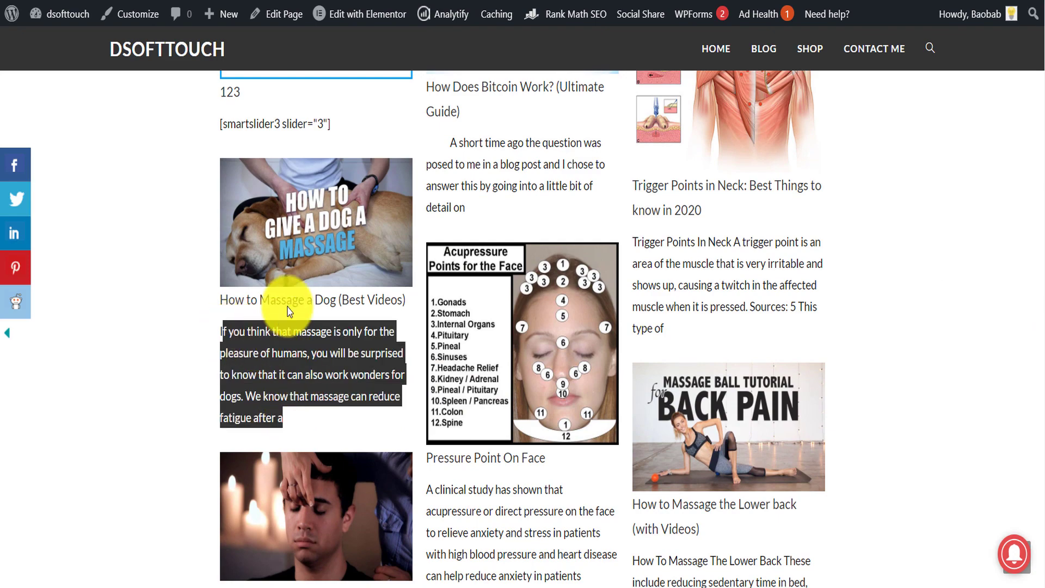
pyautogui.scroll(4, 279, 303)
pyautogui.moveTo(1043, 287); pyautogui.dragTo(1043, 448)
pyautogui.moveTo(1043, 495); pyautogui.dragTo(1043, 463)
pyautogui.scroll(-4, 1040, 452)
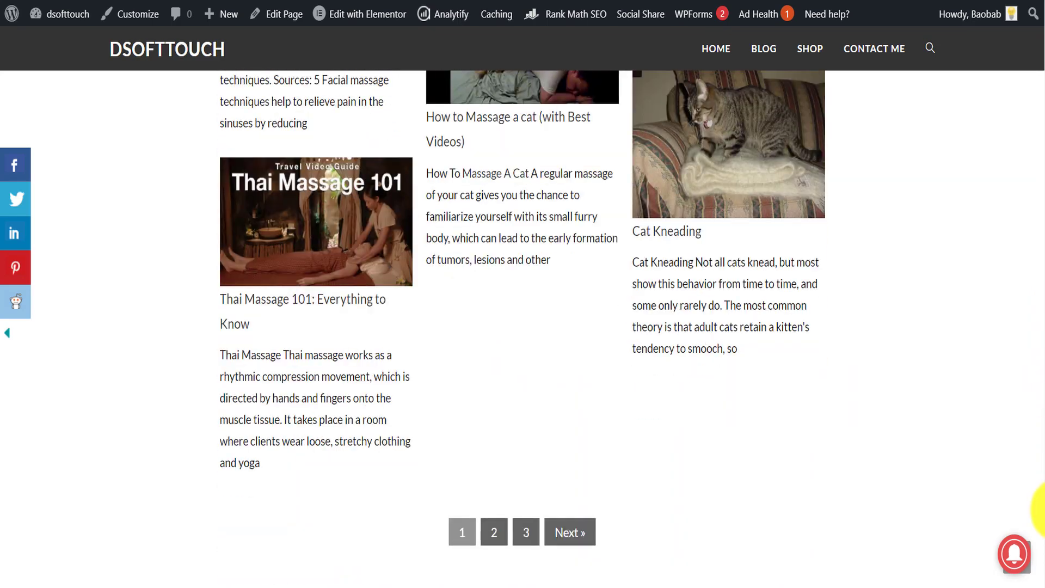
pyautogui.moveTo(1043, 425); pyautogui.dragTo(1043, 493)
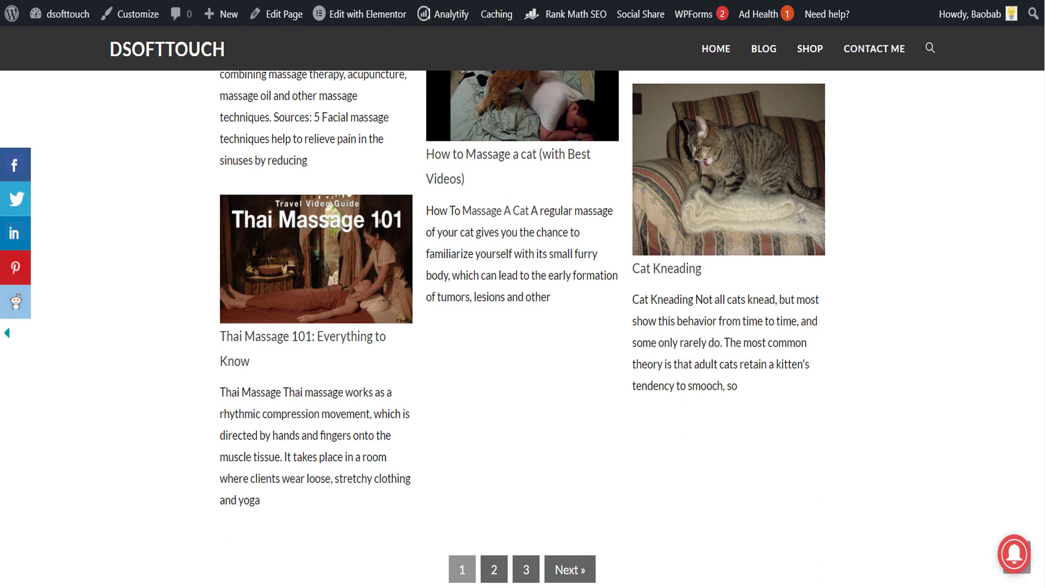
# Set Posts per page to 6 in the Query Post options of the Homepage post grids grid and update the grid.
pyautogui.hotkey('ctrl', 'Tab')
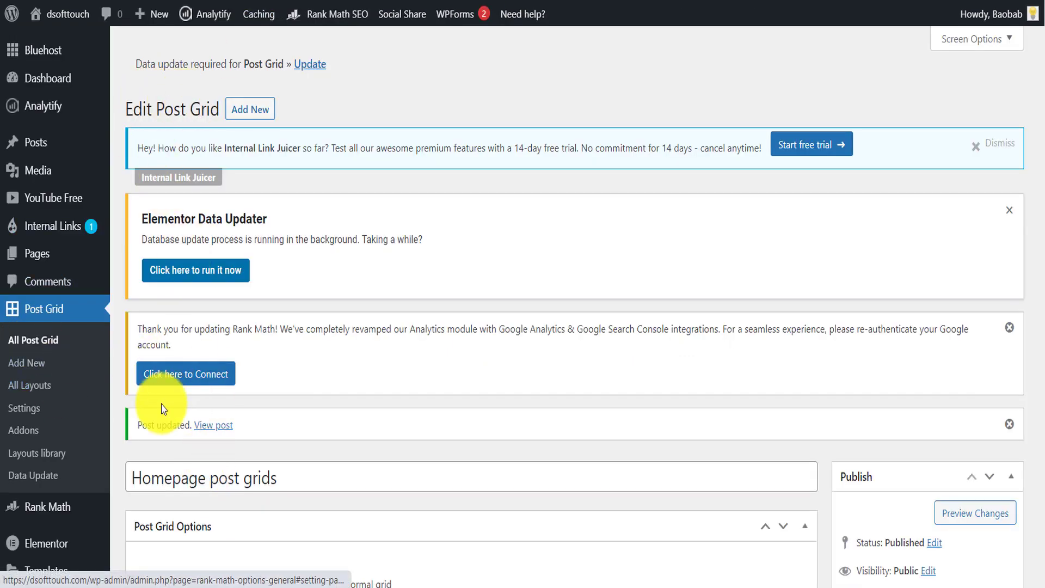
pyautogui.scroll(-3, 285, 327)
pyautogui.scroll(-3, 1038, 233)
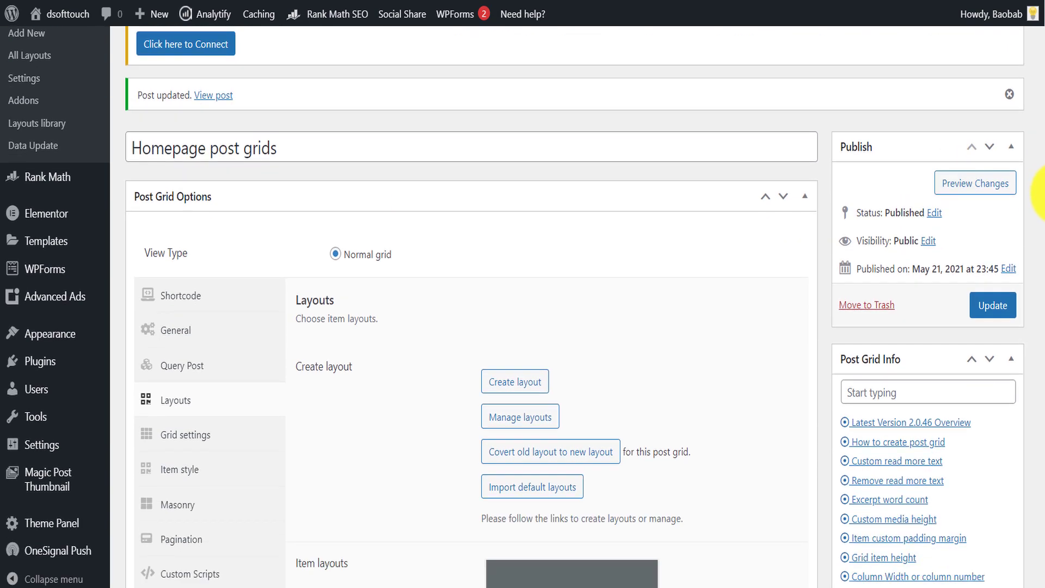
pyautogui.scroll(-3, 1040, 209)
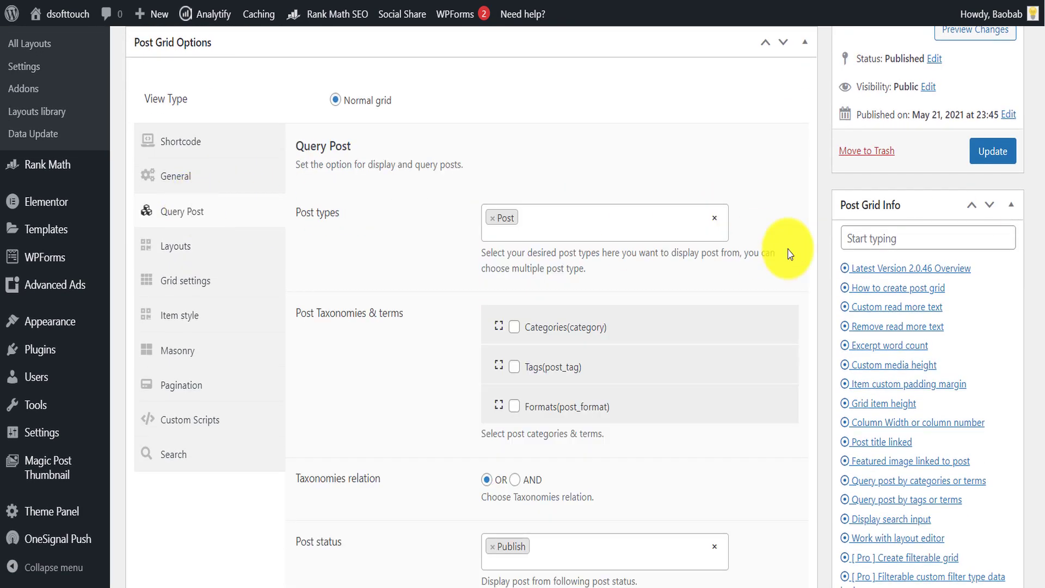
pyautogui.scroll(-12, 1039, 210)
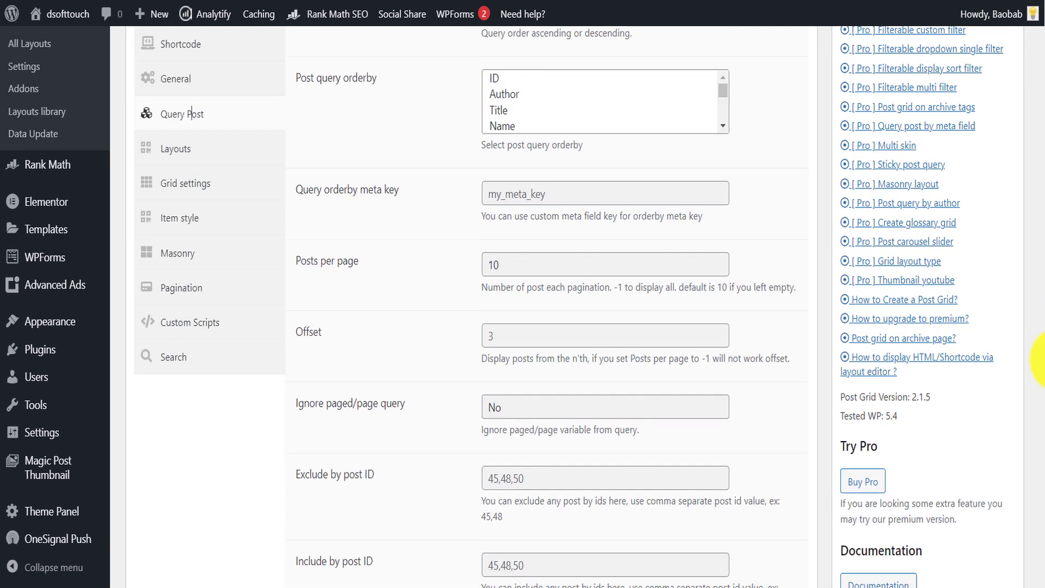
pyautogui.moveTo(321, 250); pyautogui.dragTo(378, 269)
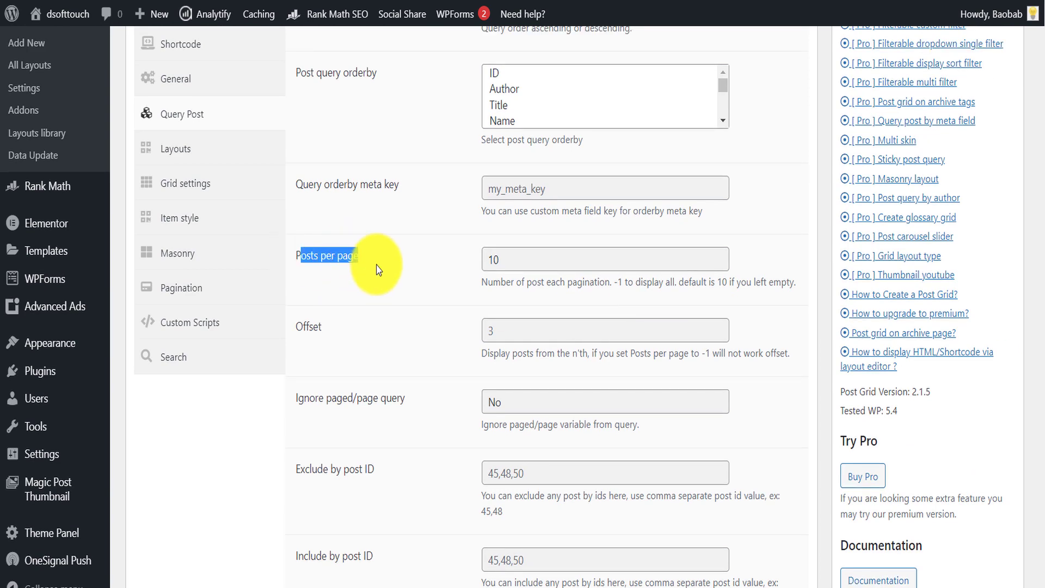
pyautogui.moveTo(514, 255); pyautogui.dragTo(480, 253)
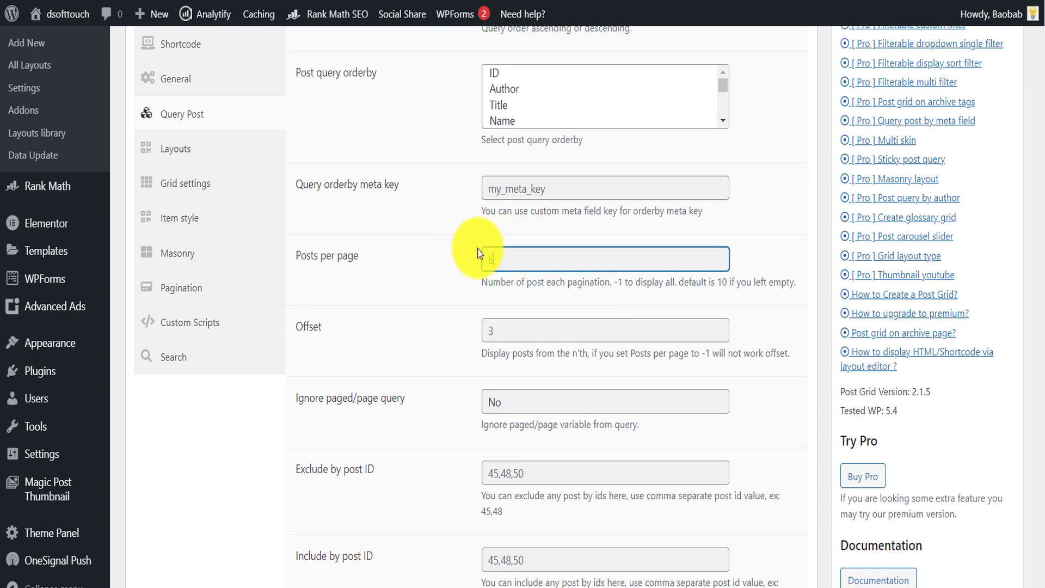
pyautogui.scroll(-4, 1042, 324)
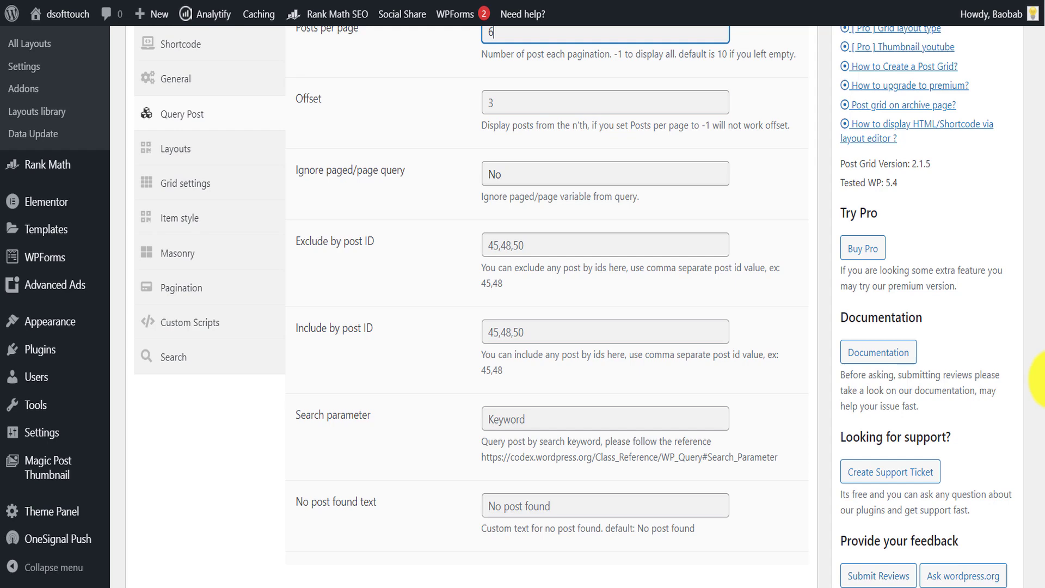
pyautogui.scroll(-6, 550, 275)
pyautogui.scroll(14, 560, 320)
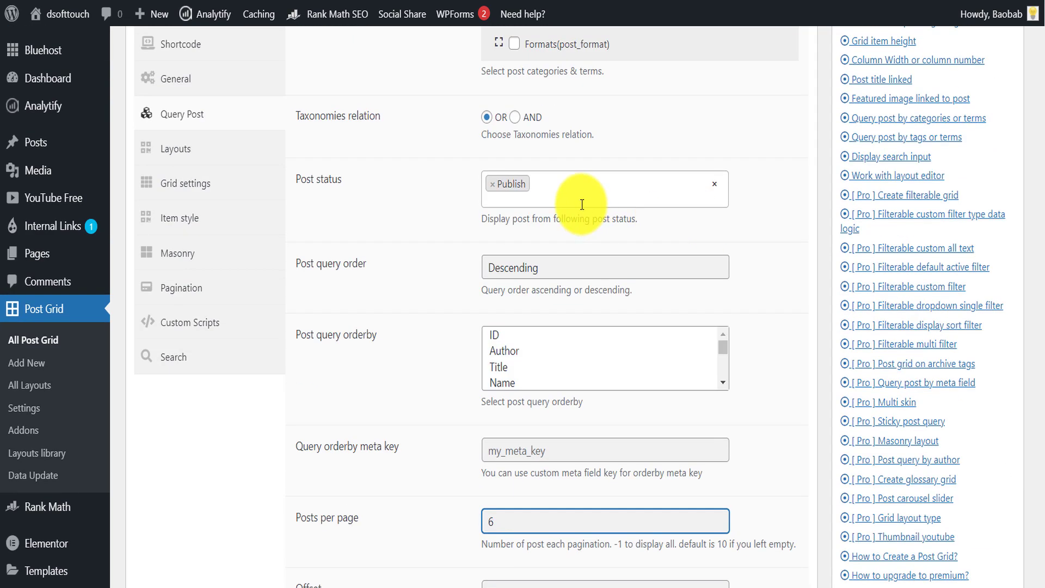
pyautogui.scroll(5, 582, 205)
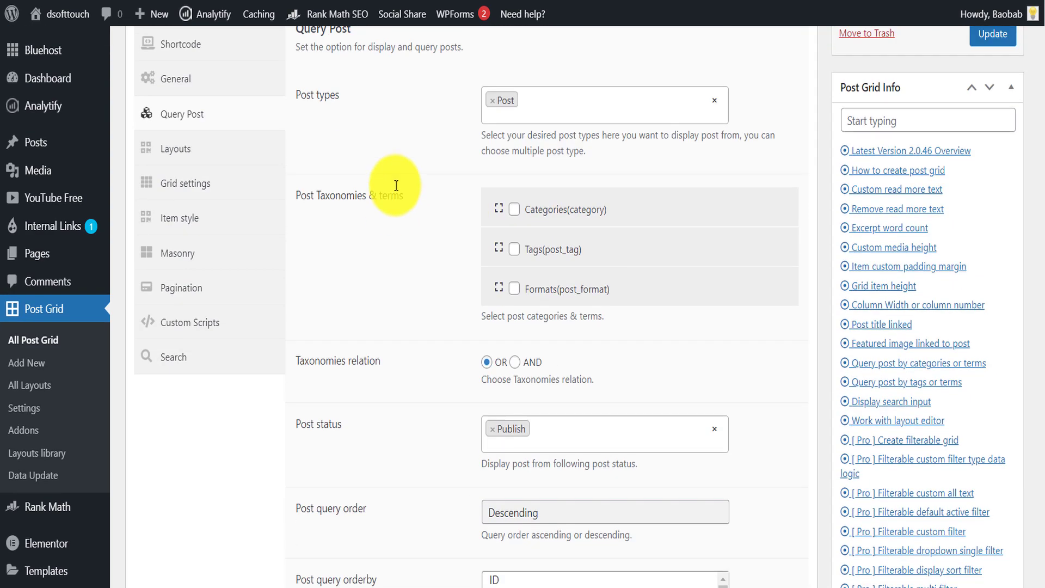
pyautogui.click(995, 36)
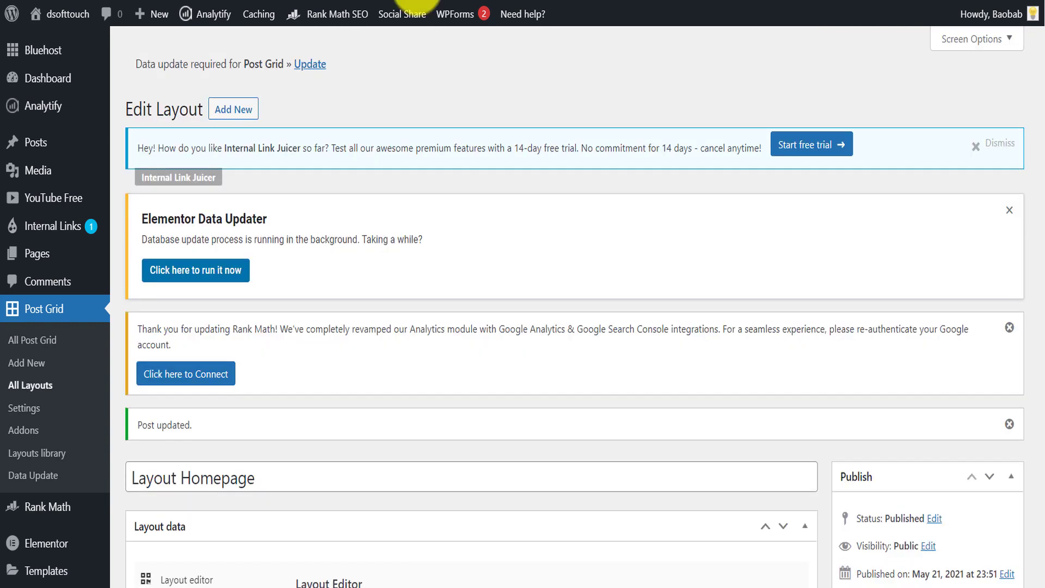
# Review the link, character limit and color settings of the Post title with link element in the Layout Homepage layout.
pyautogui.scroll(-8, 611, 205)
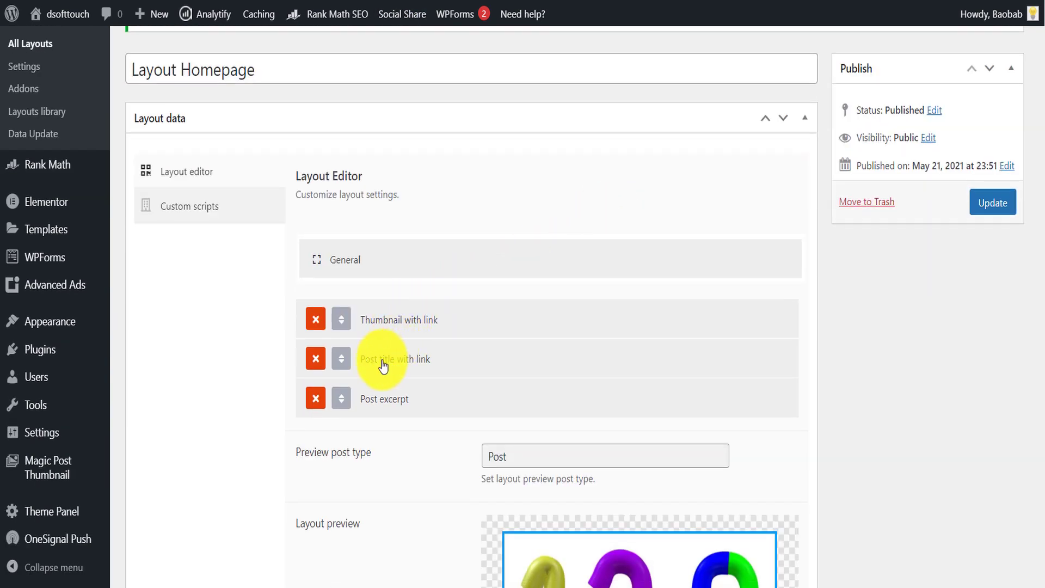
pyautogui.click(384, 366)
pyautogui.scroll(-4, 455, 285)
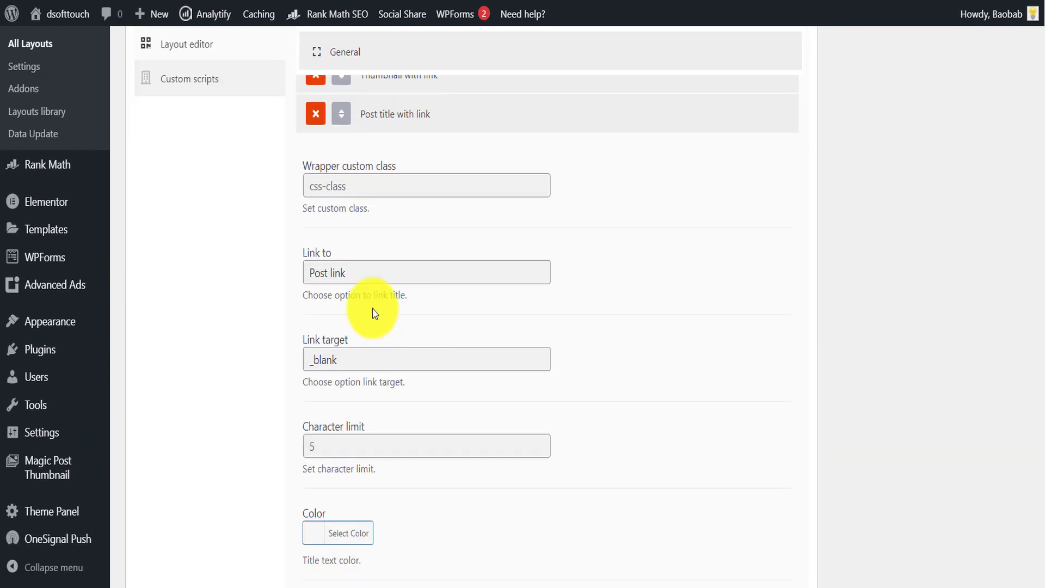
pyautogui.scroll(-1, 376, 283)
# Check the number of posts, their arrangement and the pagination in the Recent Posts grid on the dsofttouch homepage.
pyautogui.scroll(-4, 382, 276)
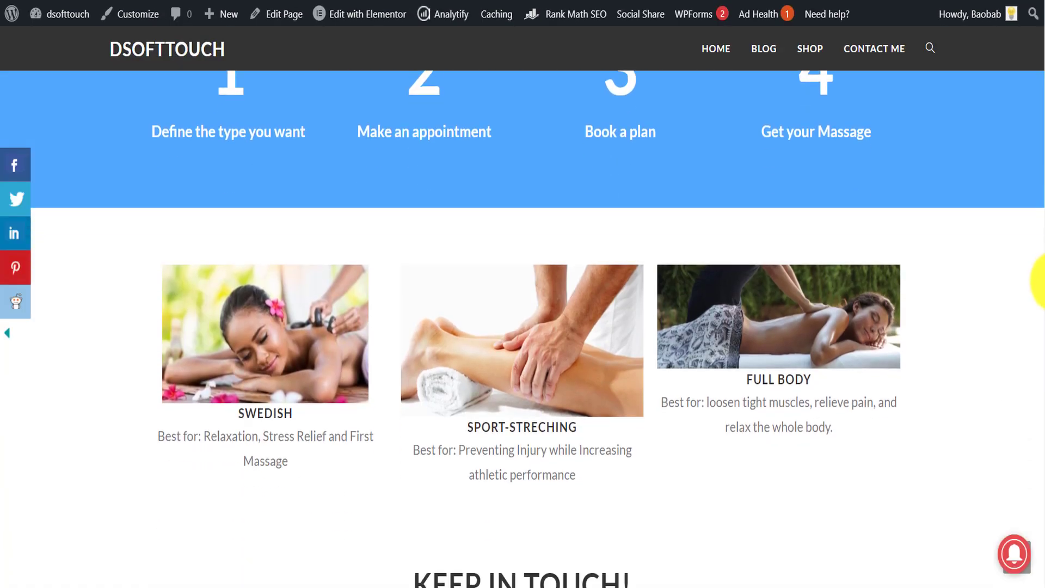
pyautogui.scroll(-8, 1038, 280)
pyautogui.scroll(-2, 1037, 379)
pyautogui.scroll(1, 561, 215)
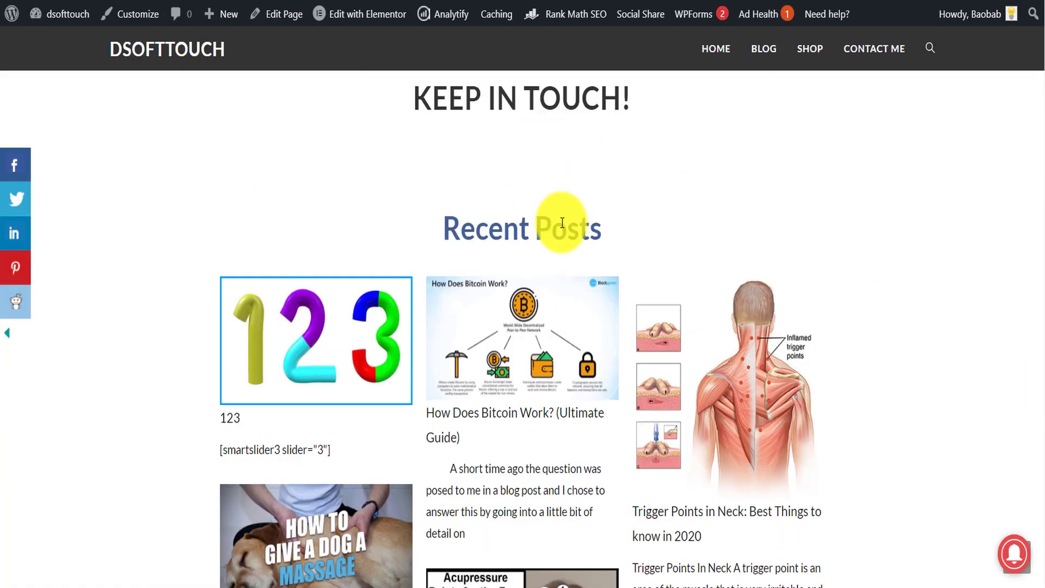
pyautogui.scroll(-2, 561, 222)
pyautogui.scroll(-5, 940, 233)
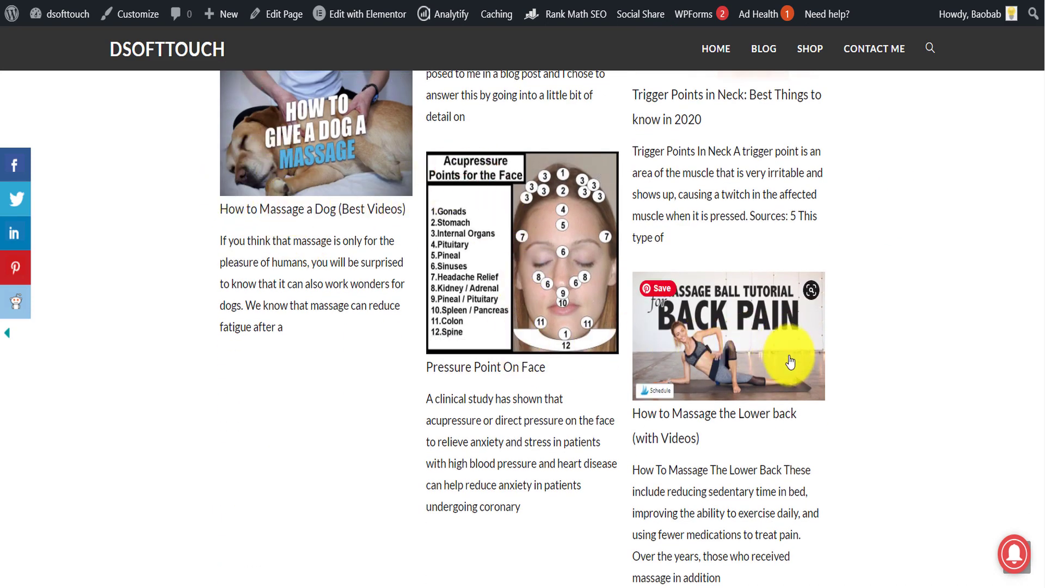
pyautogui.scroll(-2, 806, 447)
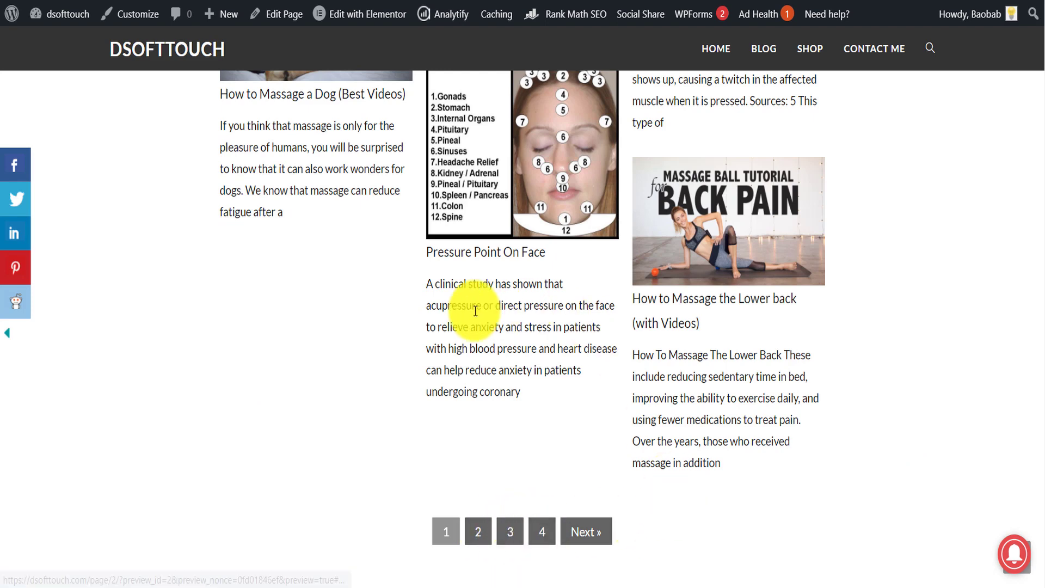
pyautogui.scroll(2, 359, 292)
pyautogui.scroll(-2, 359, 291)
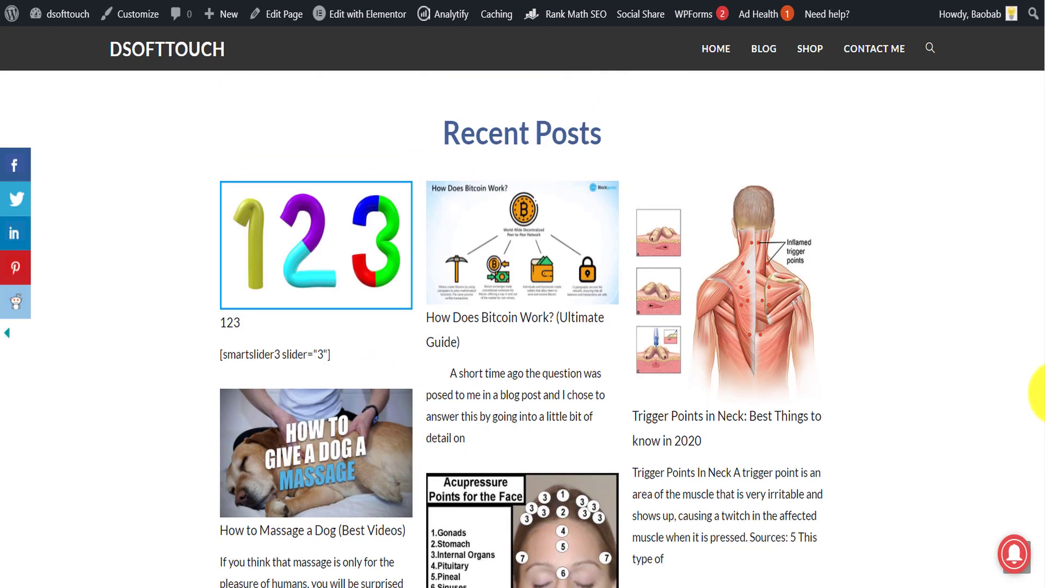
pyautogui.scroll(1, 1041, 385)
pyautogui.scroll(-3, 1037, 403)
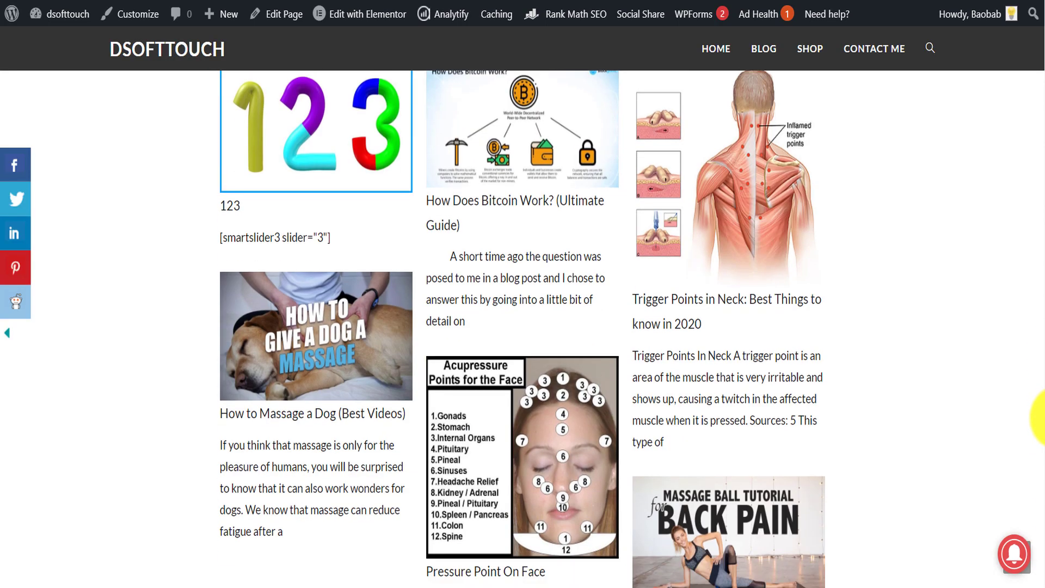
pyautogui.scroll(1, 1041, 409)
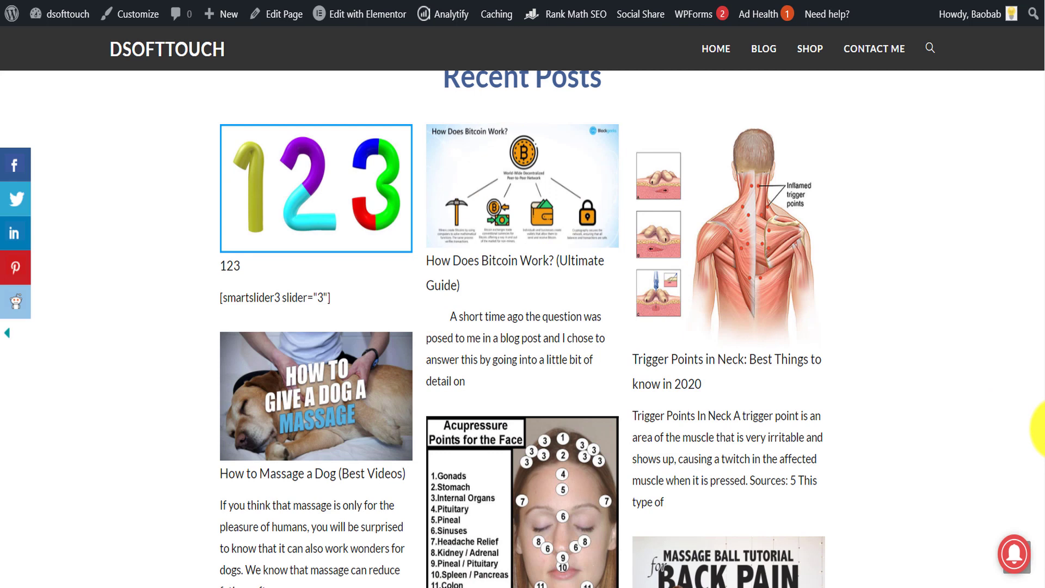
pyautogui.scroll(-1, 1043, 427)
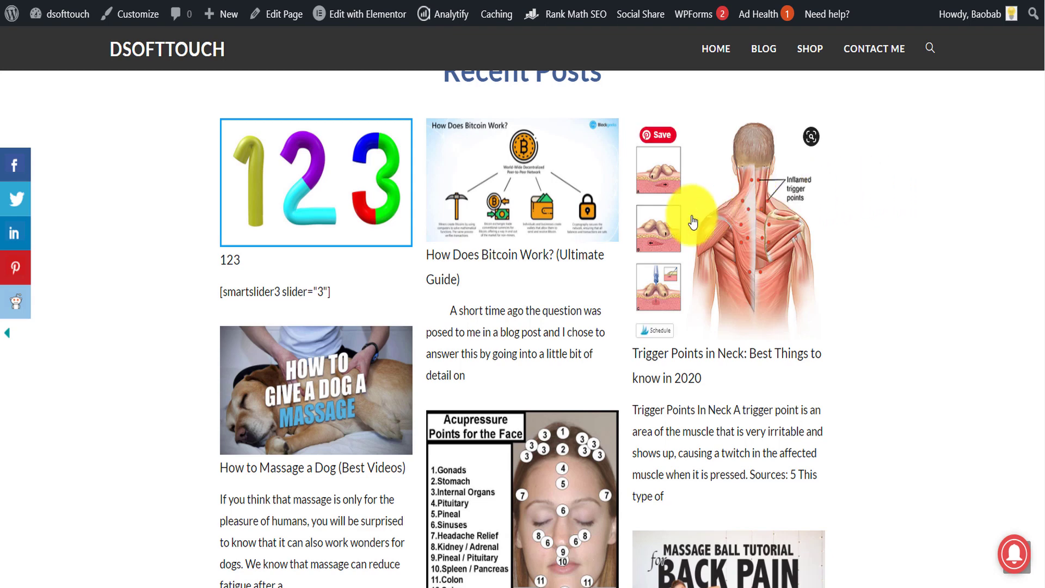
# Open the post "Trigger Points in Neck: Best Things to know in 2020" from the grid, open it for editing and look through its editor.
pyautogui.click(698, 254)
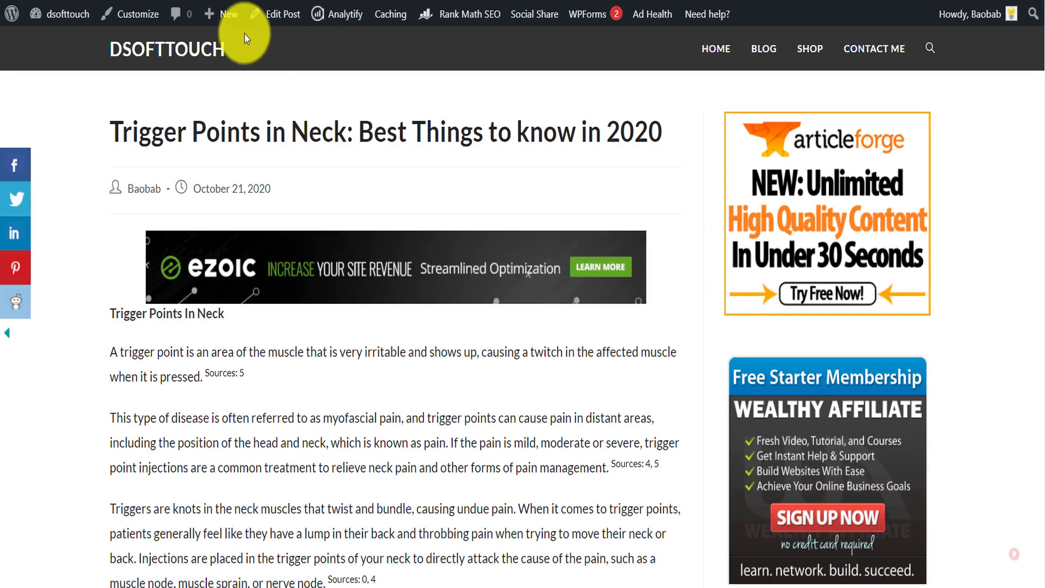
pyautogui.click(273, 17)
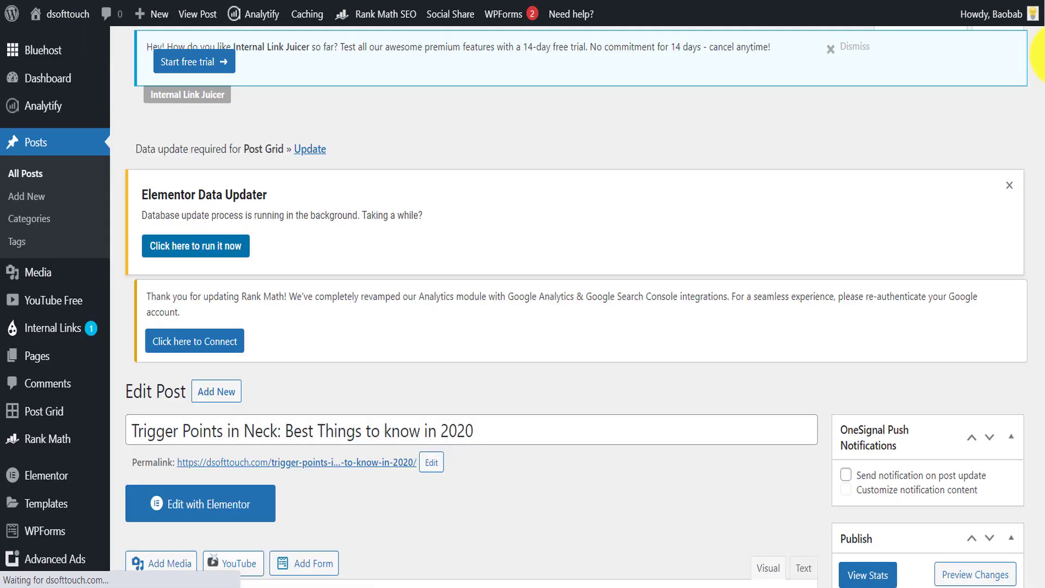
pyautogui.scroll(-10, 1016, 226)
pyautogui.scroll(4, 1015, 226)
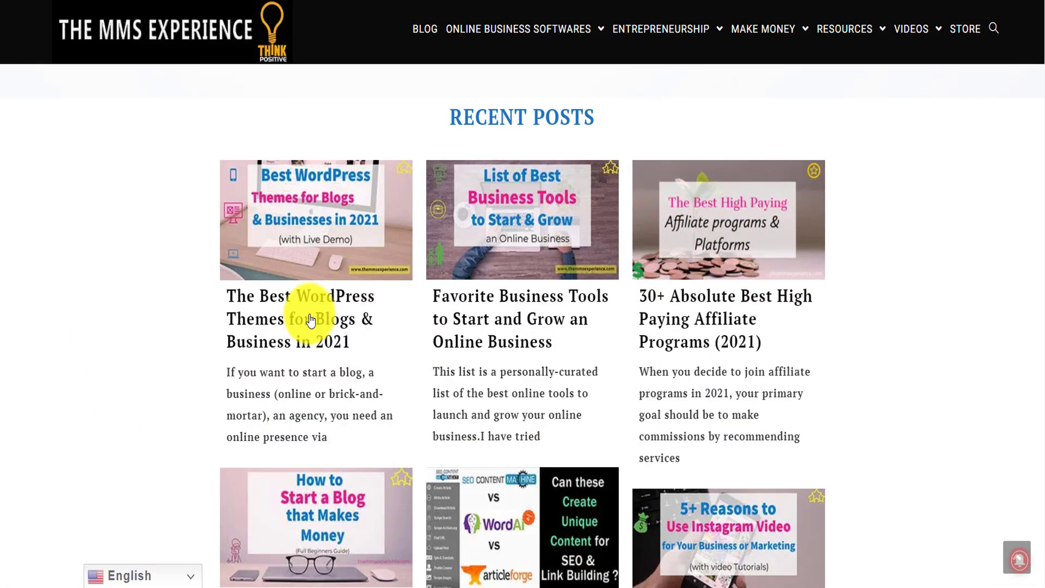
# Examine the thumbnail designs in the Recent Posts grid on The MMS Experience homepage.
pyautogui.scroll(-7, 311, 304)
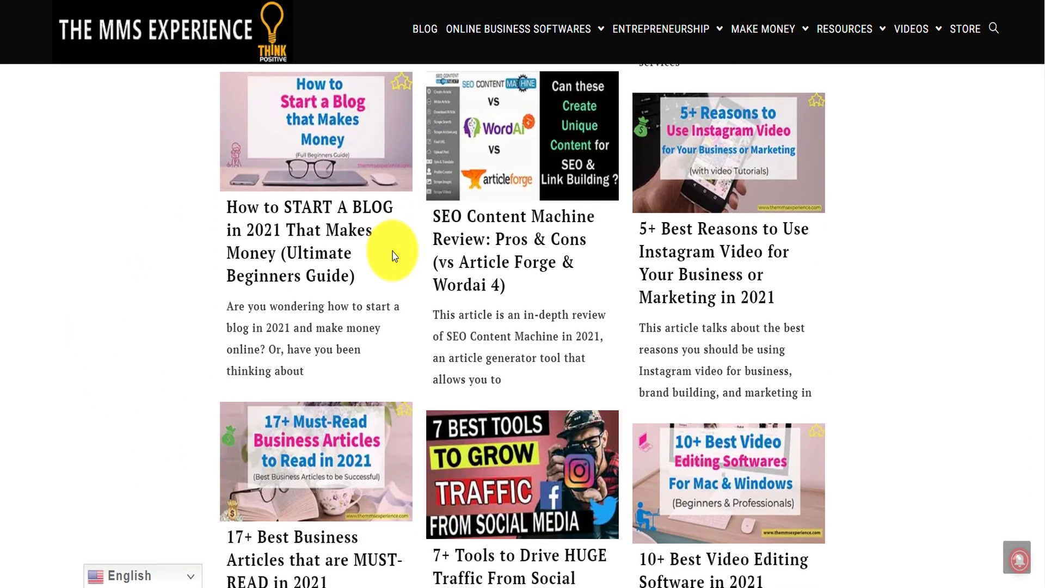
pyautogui.scroll(-3, 805, 352)
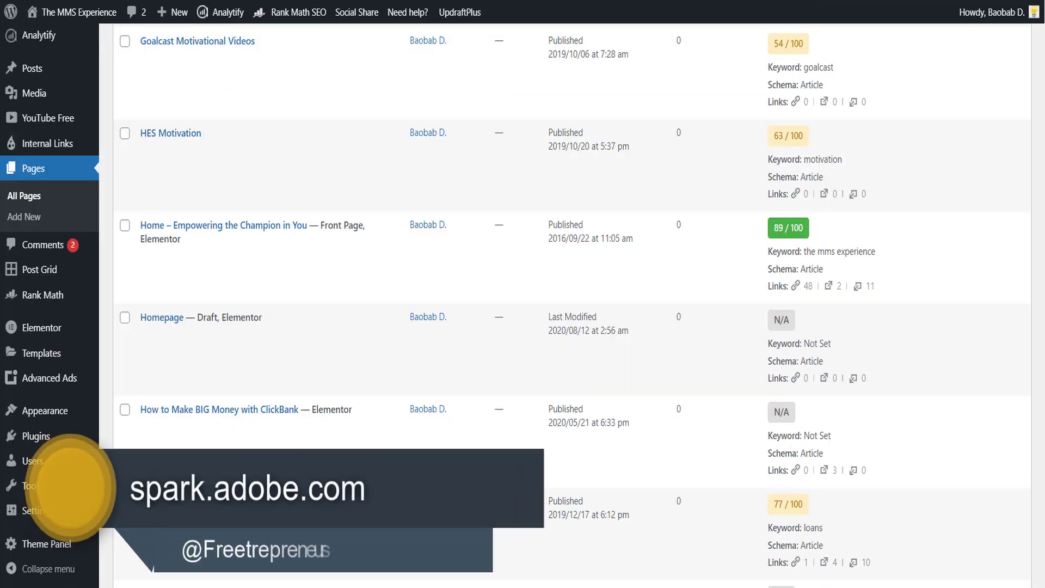
# Find Adobe Spark by searching the web for "spark adobe", open the site and continue with the Google account.
pyautogui.write('spark adobe')
pyautogui.press('Down')
pyautogui.press('Return')
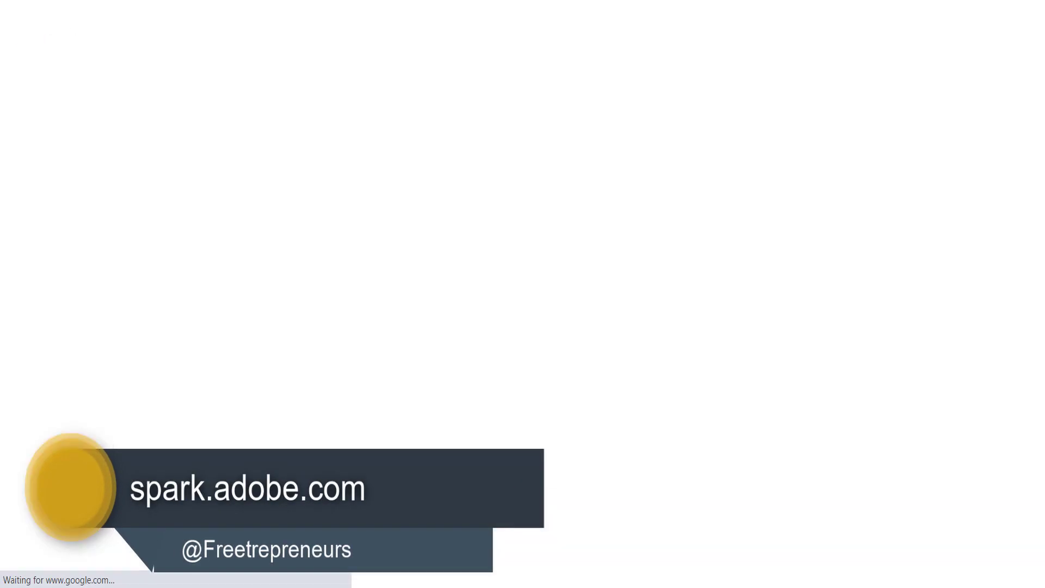
pyautogui.click(173, 183)
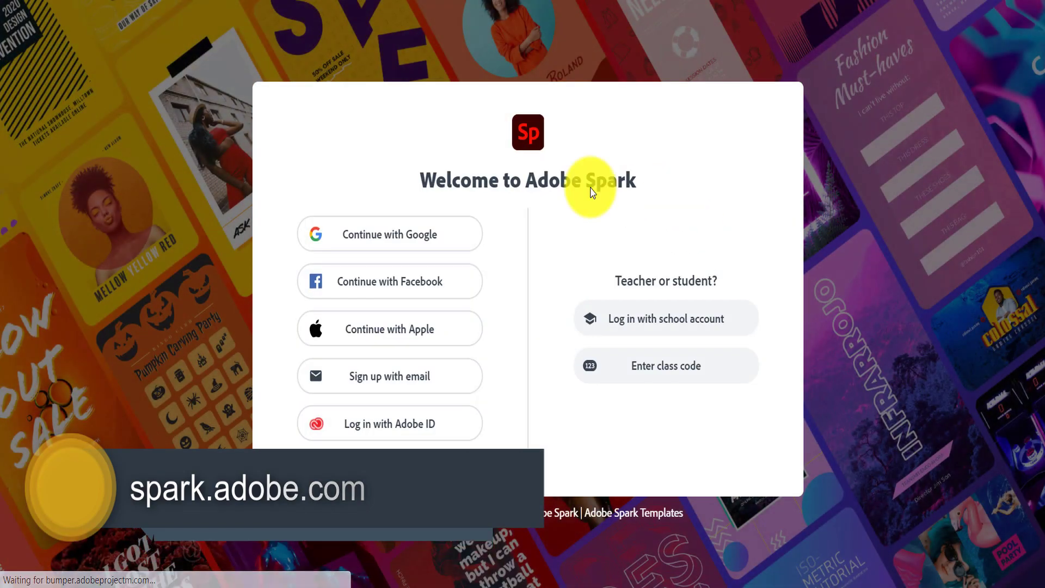
pyautogui.click(338, 254)
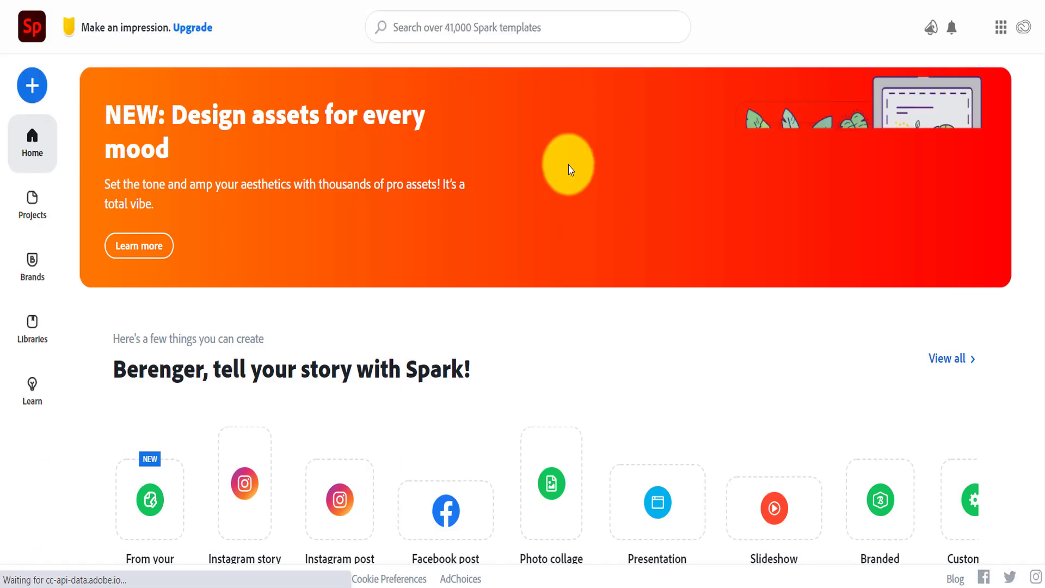
# Look through the recent projects on the Adobe Spark home page and open the full Projects list.
pyautogui.scroll(-10, 569, 168)
pyautogui.scroll(-5, 570, 169)
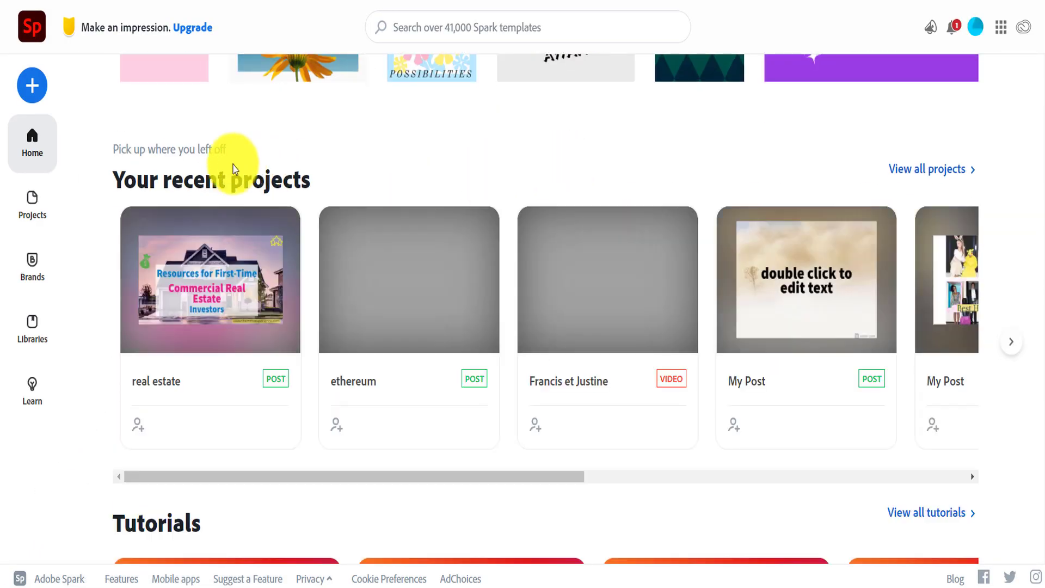
pyautogui.scroll(-3, 73, 224)
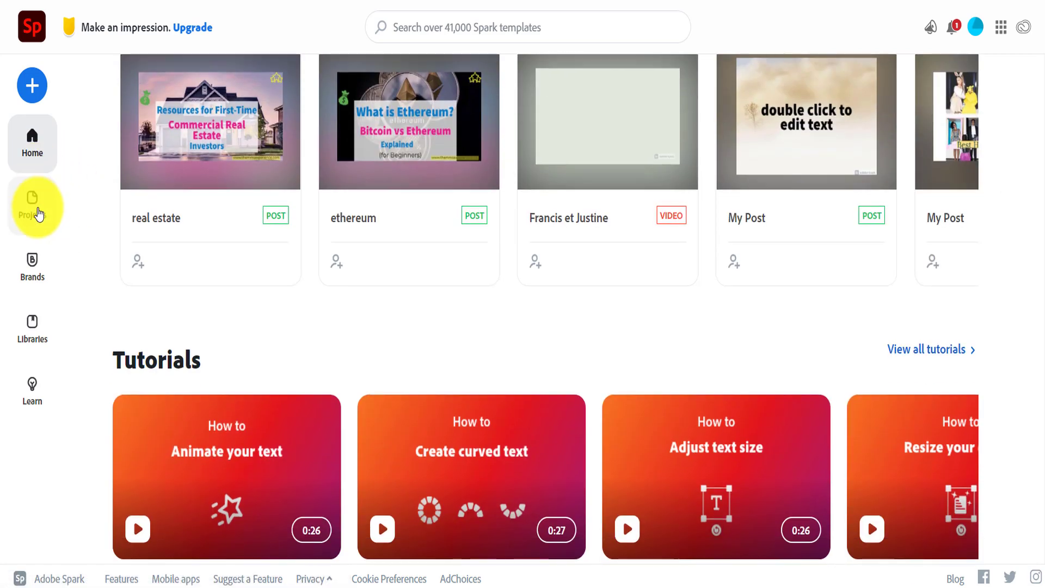
pyautogui.click(38, 214)
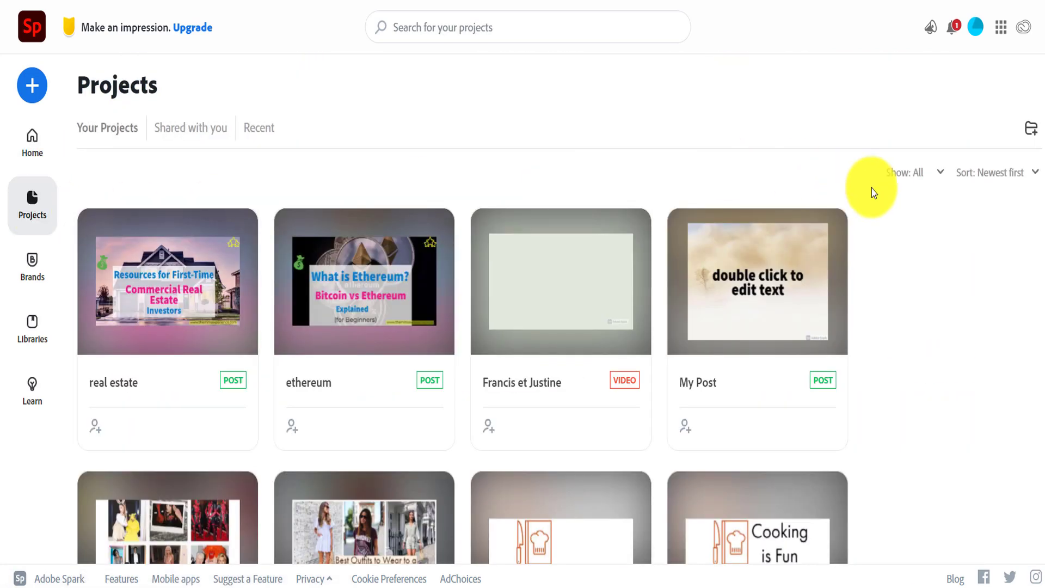
# Look through the thumbnail designs in the Adobe Spark projects and compare them with the post grid on The MMS Experience.
pyautogui.scroll(-2, 586, 201)
pyautogui.scroll(-12, 868, 224)
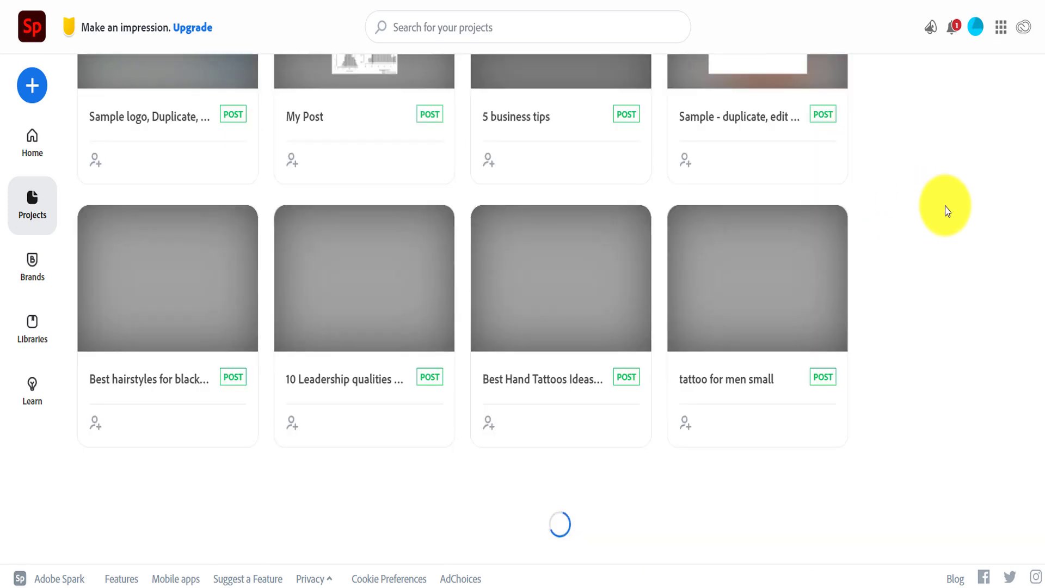
pyautogui.scroll(12, 947, 211)
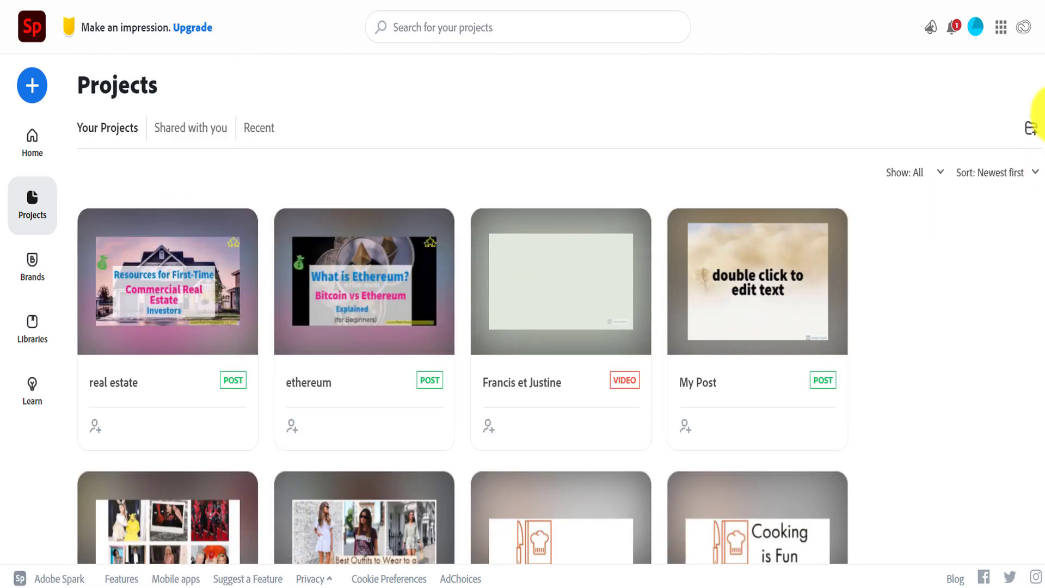
pyautogui.scroll(-15, 1027, 294)
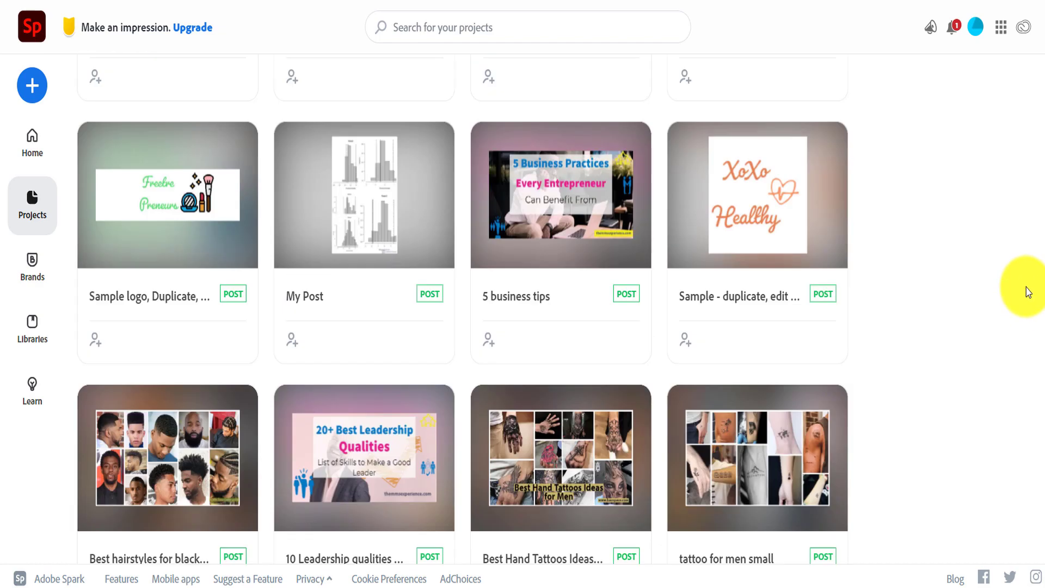
pyautogui.scroll(-5, 1021, 278)
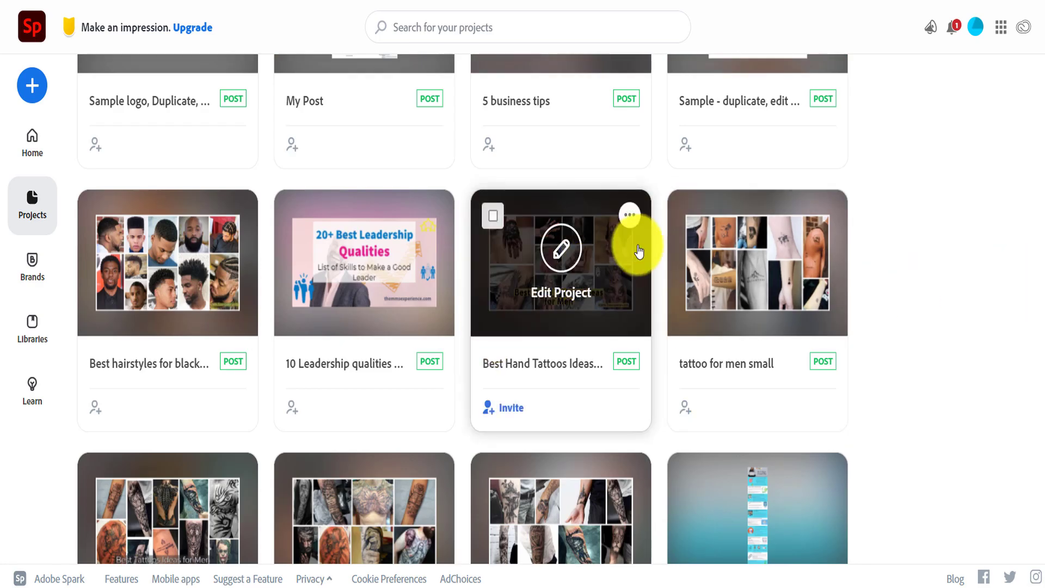
pyautogui.scroll(4, 981, 272)
pyautogui.scroll(-7, 981, 275)
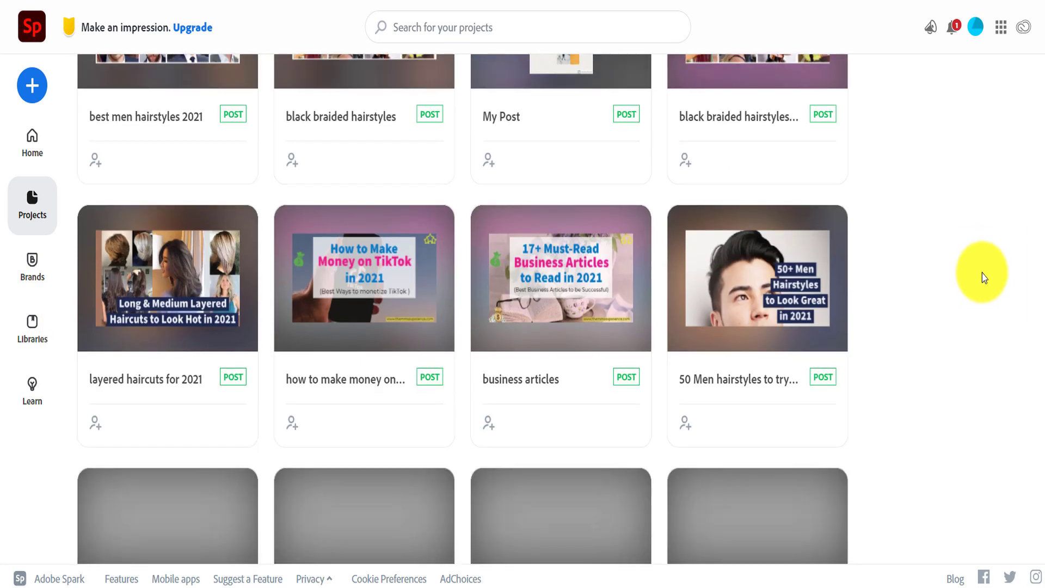
pyautogui.moveTo(611, 279)
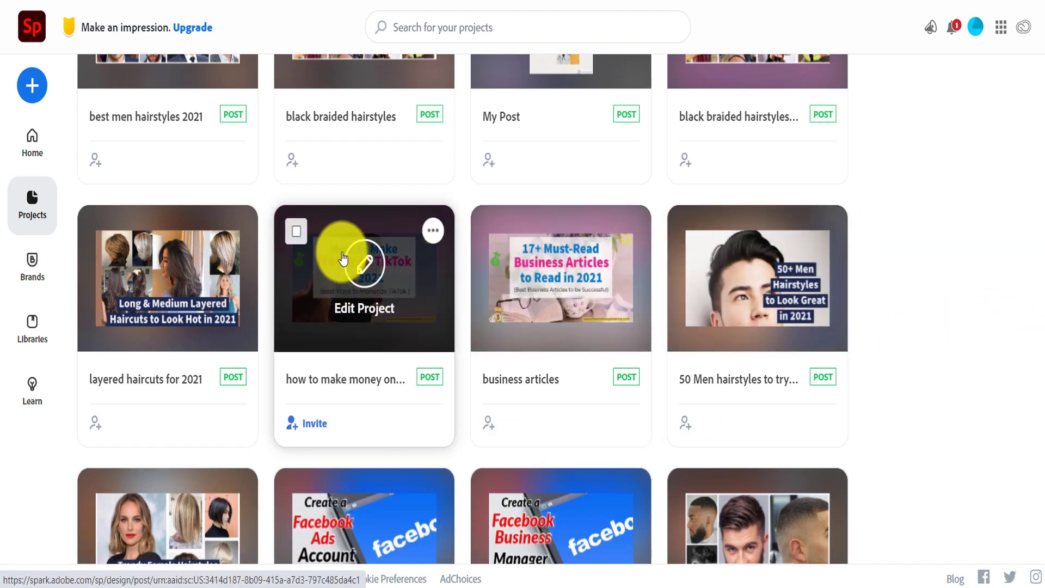
pyautogui.moveTo(365, 243)
pyautogui.scroll(-9, 1035, 228)
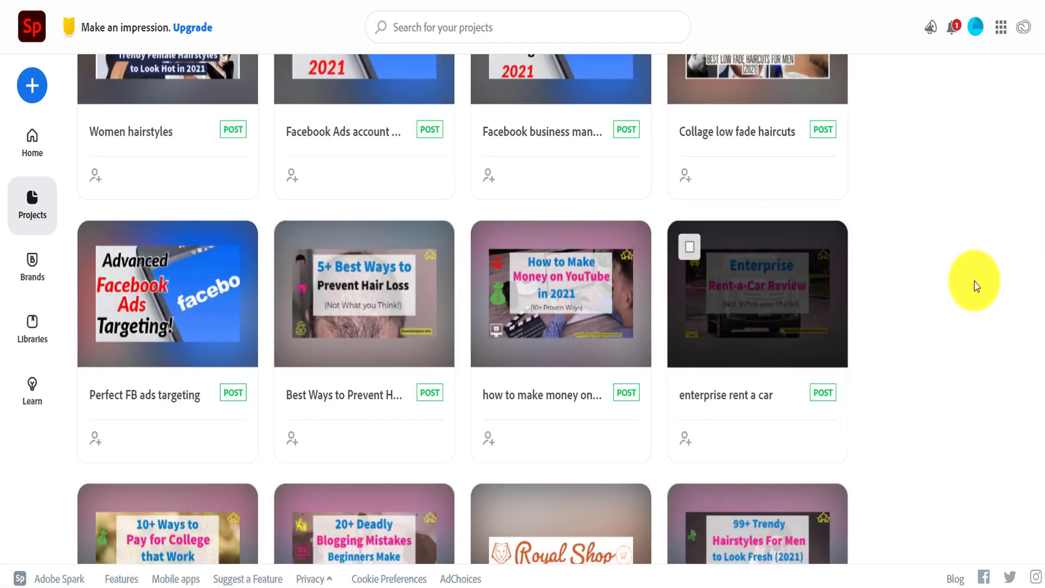
pyautogui.scroll(-4, 1027, 236)
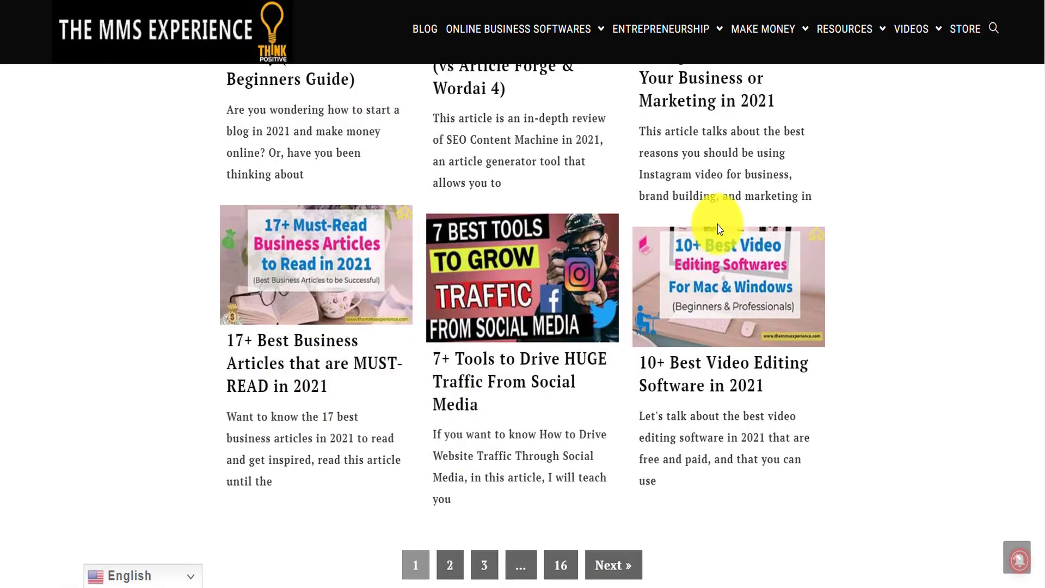
pyautogui.scroll(5, 718, 224)
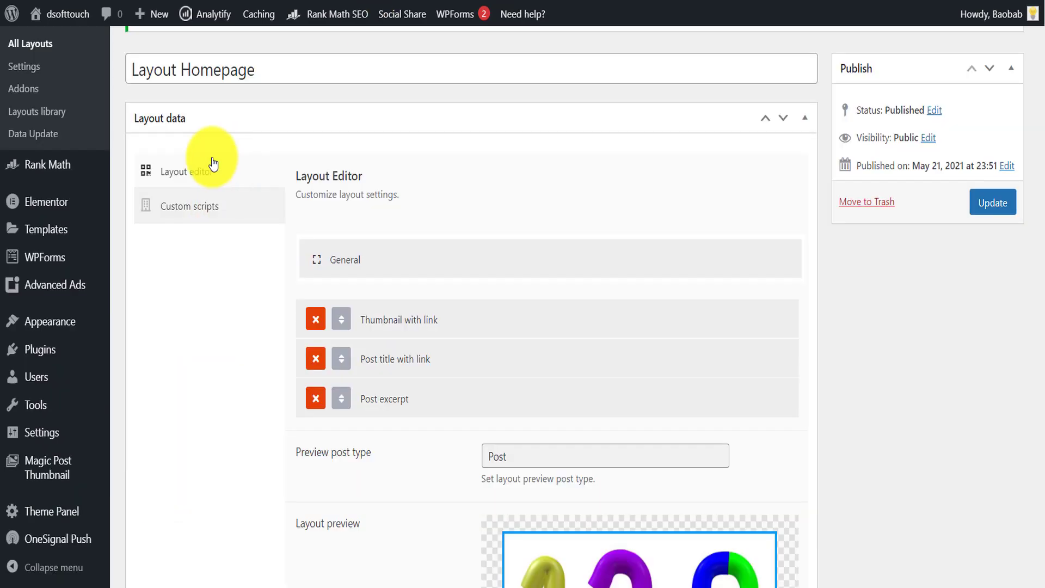
# In WordPress, add Five star and Read more elements to Layout Homepage, place Five star directly below Thumbnail with link, and update the layout.
pyautogui.click(355, 259)
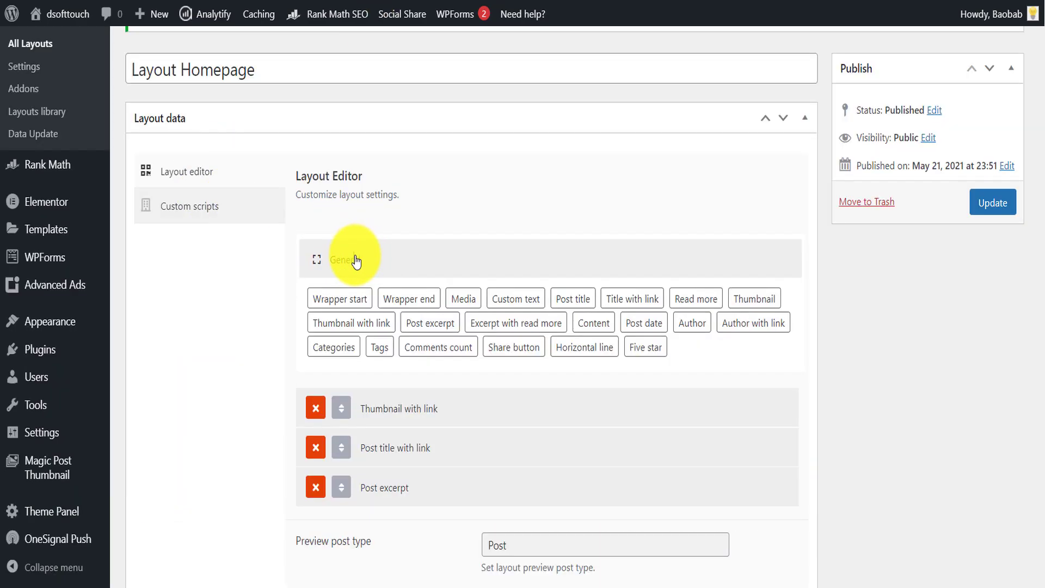
pyautogui.scroll(-1, 505, 292)
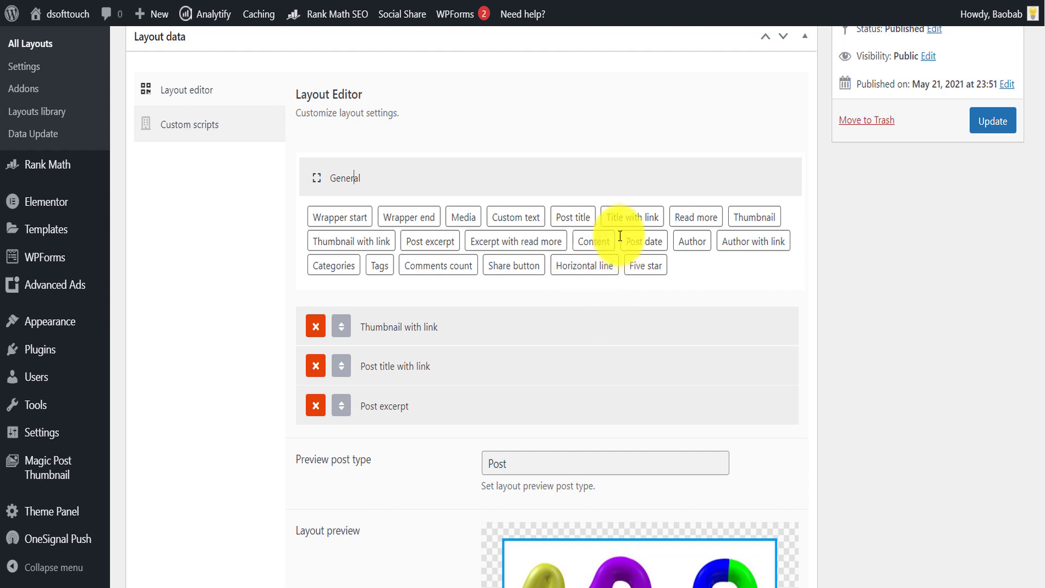
pyautogui.click(645, 271)
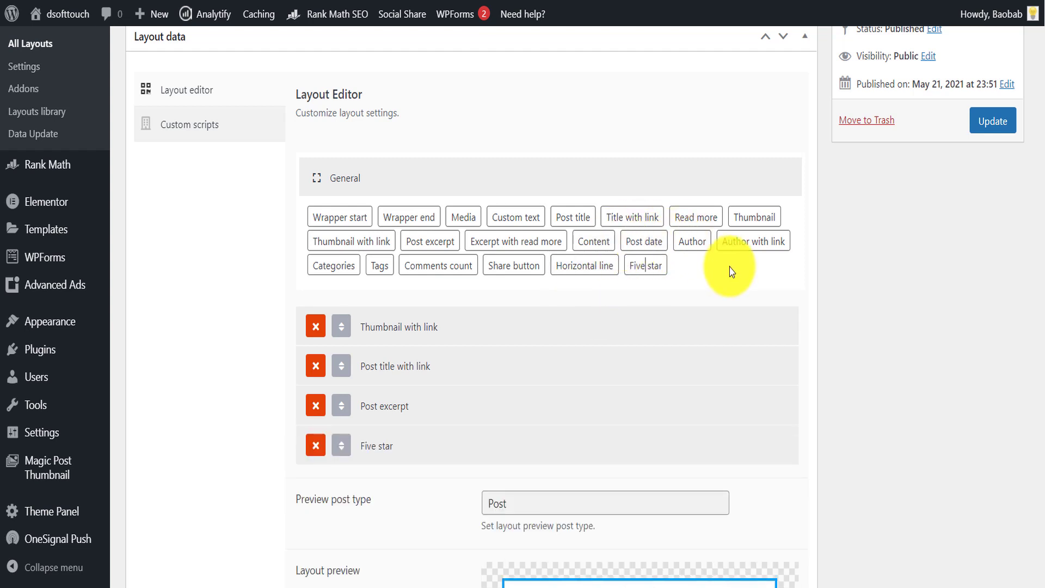
pyautogui.click(697, 217)
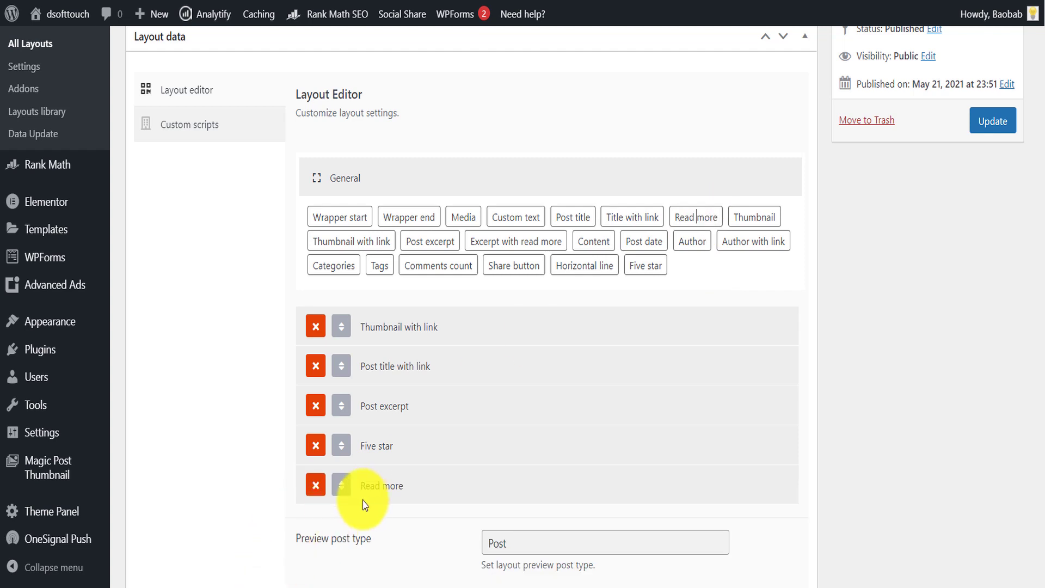
pyautogui.moveTo(341, 482); pyautogui.dragTo(346, 365)
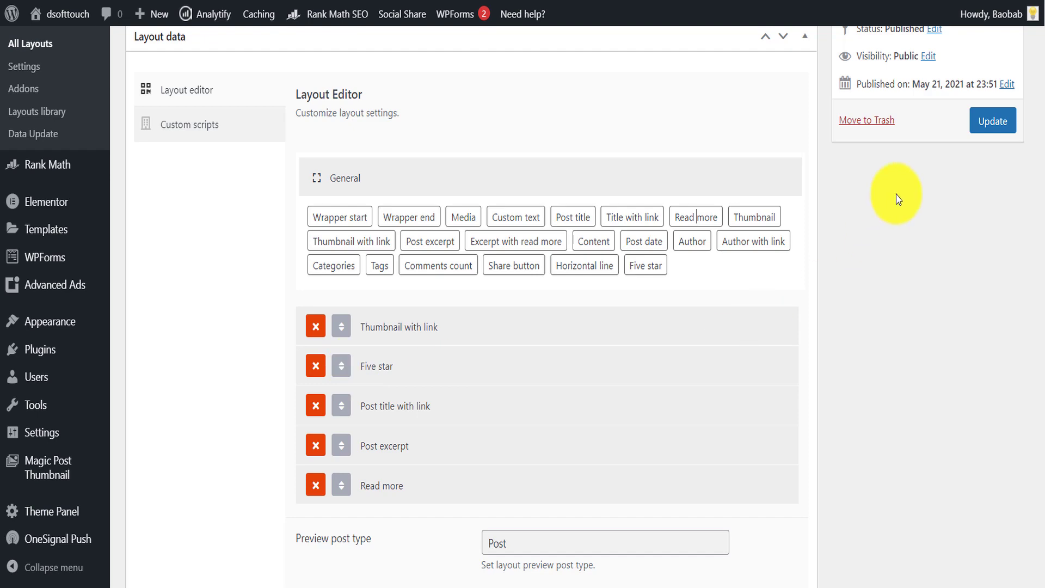
pyautogui.click(993, 123)
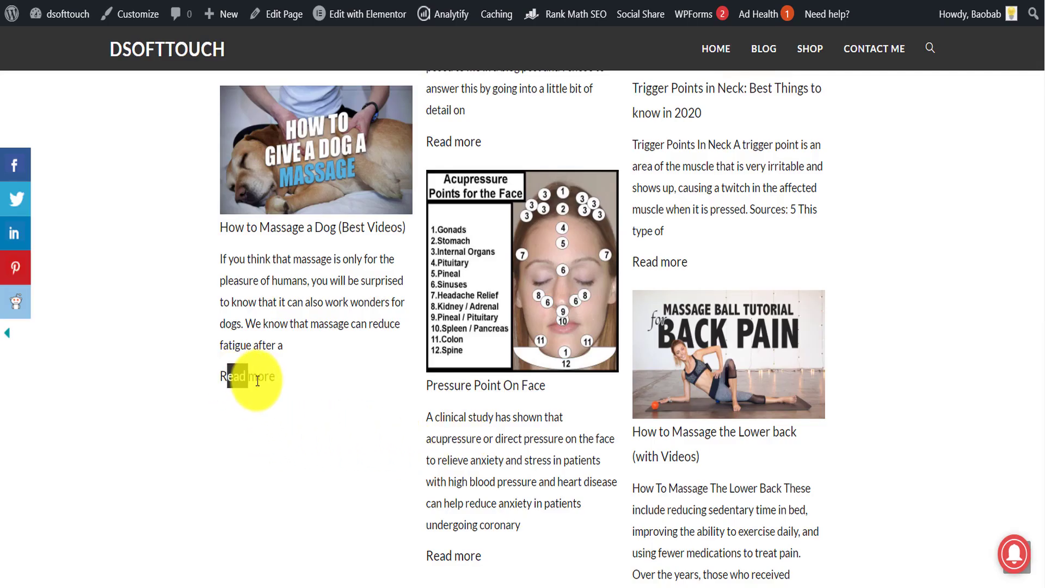
# Check the Read more text under the post "How to Massage a Dog (Best Videos)" on the dsofttouch homepage.
pyautogui.moveTo(230, 376); pyautogui.dragTo(258, 377)
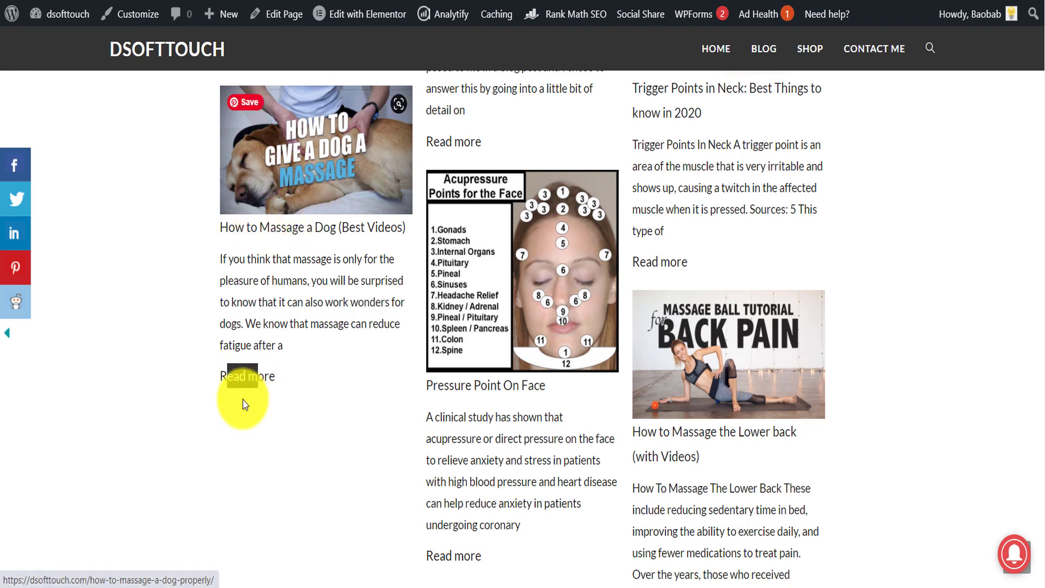
pyautogui.click(238, 387)
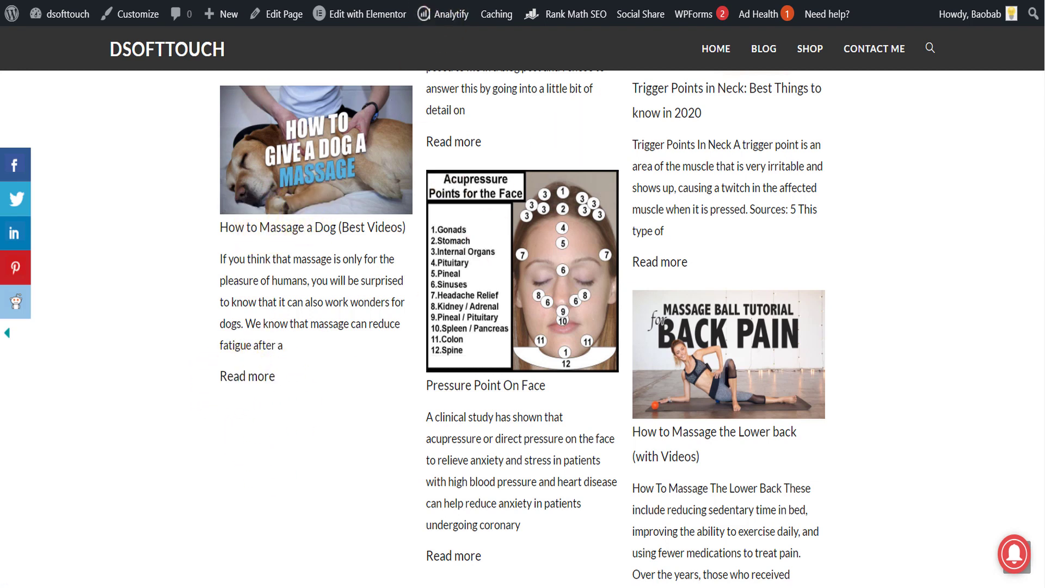
pyautogui.scroll(-10, 356, 256)
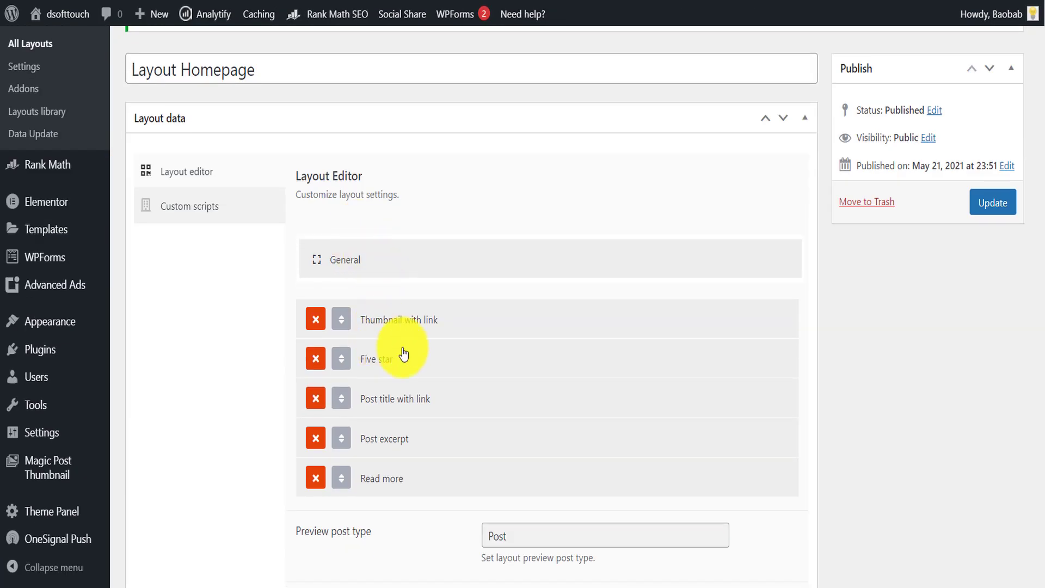
# Link the Read more element of Layout Homepage to Post link and set its text to "Learn more".
pyautogui.click(387, 399)
pyautogui.scroll(-3, 518, 350)
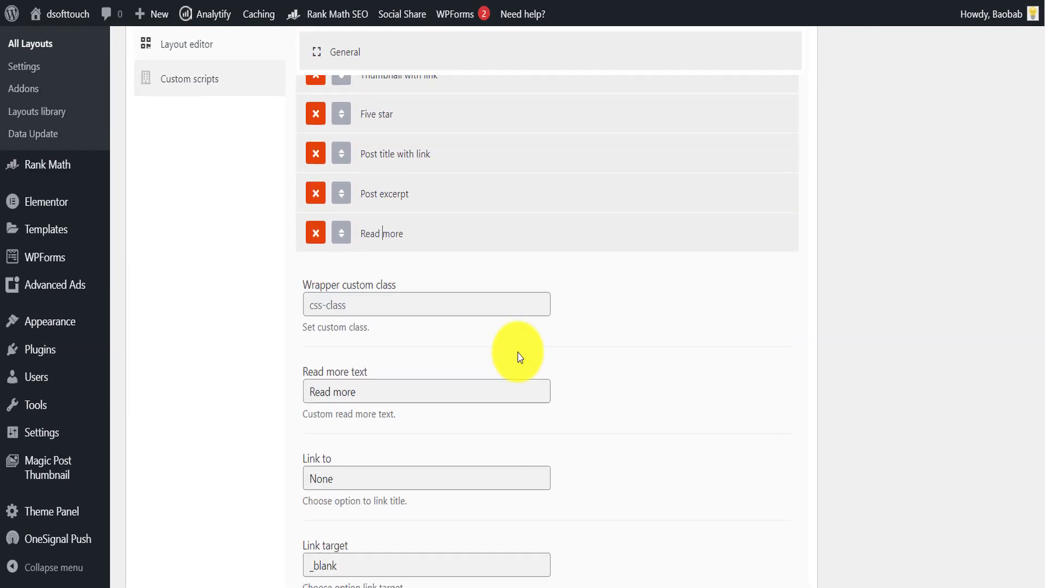
pyautogui.scroll(-3, 348, 387)
pyautogui.click(329, 399)
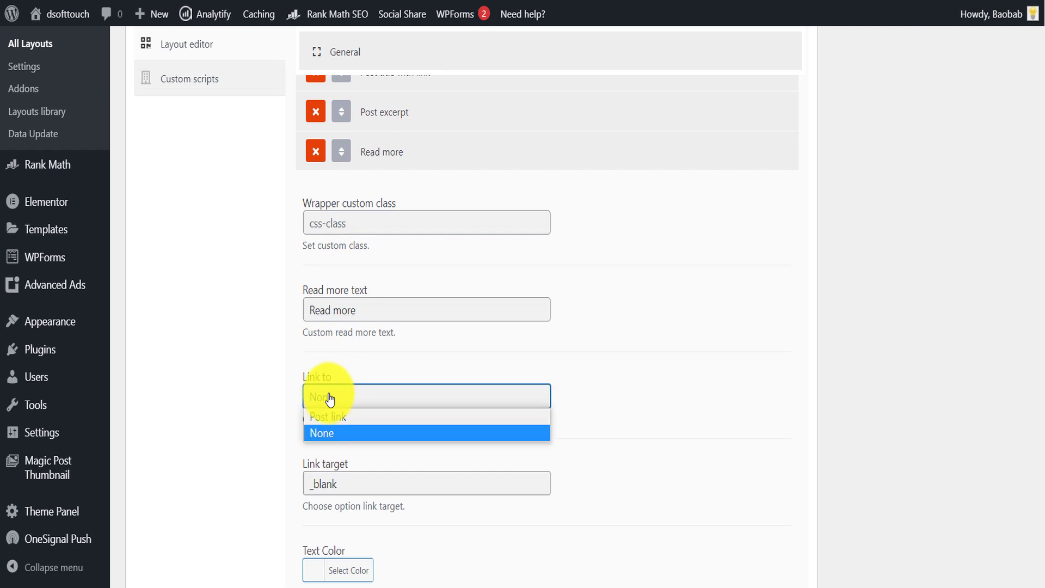
pyautogui.click(332, 417)
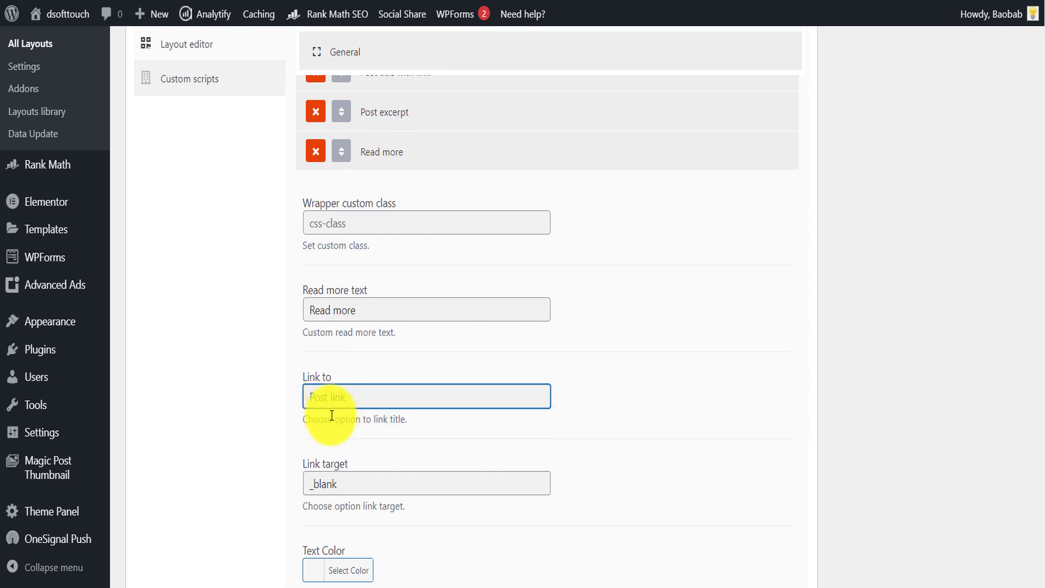
pyautogui.click(380, 152)
pyautogui.click(380, 151)
pyautogui.scroll(-3, 367, 348)
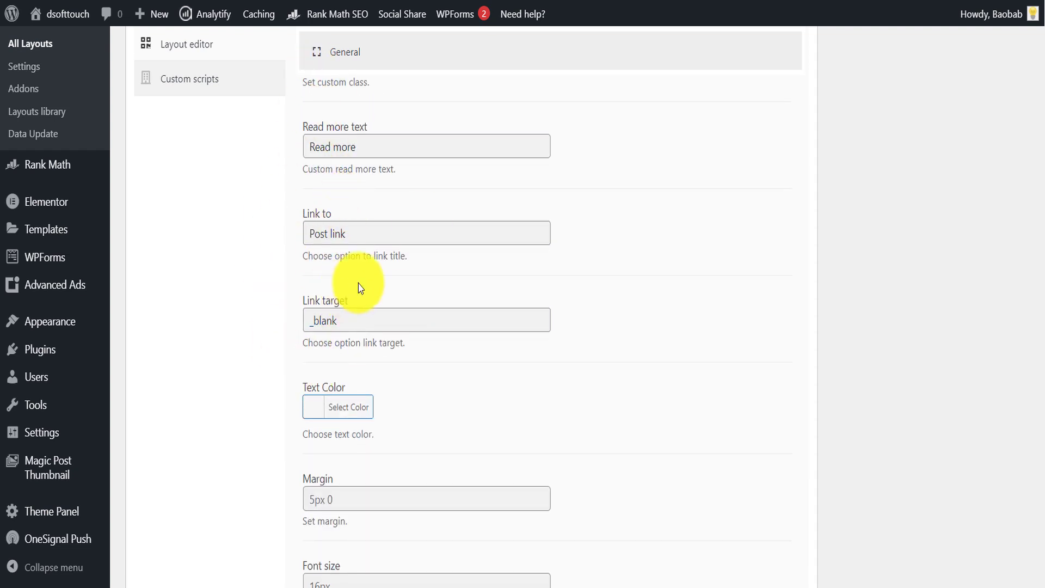
pyautogui.scroll(-3, 381, 300)
pyautogui.scroll(5, 315, 229)
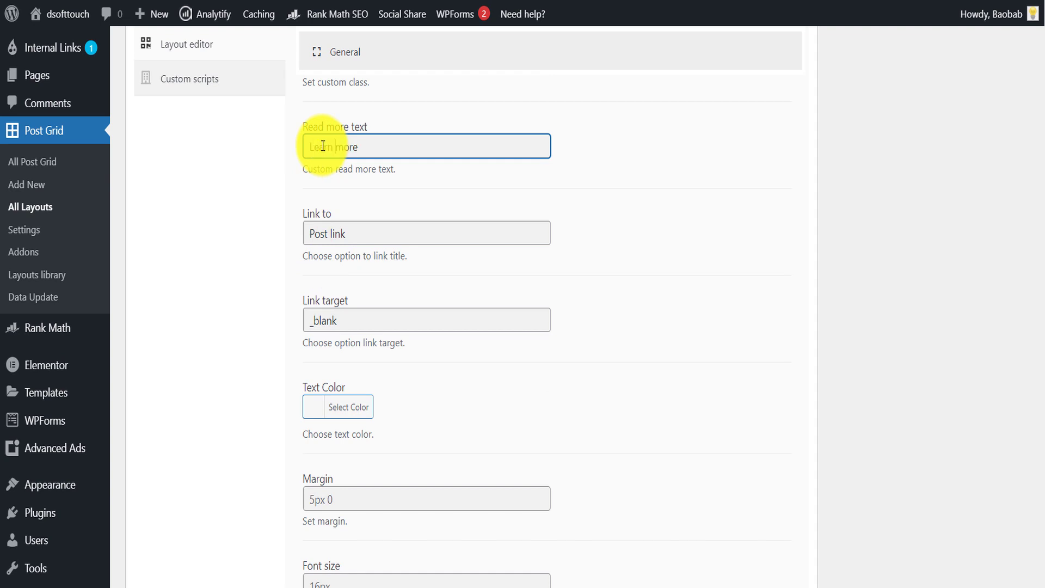
pyautogui.scroll(-6, 609, 309)
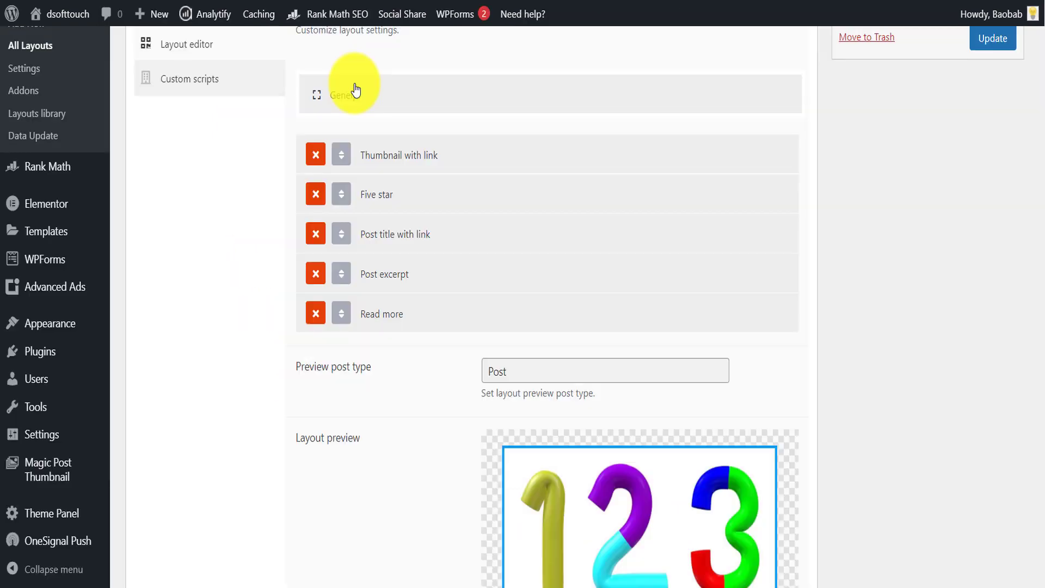
# Add a Share button element to Layout Homepage and update the layout.
pyautogui.click(343, 93)
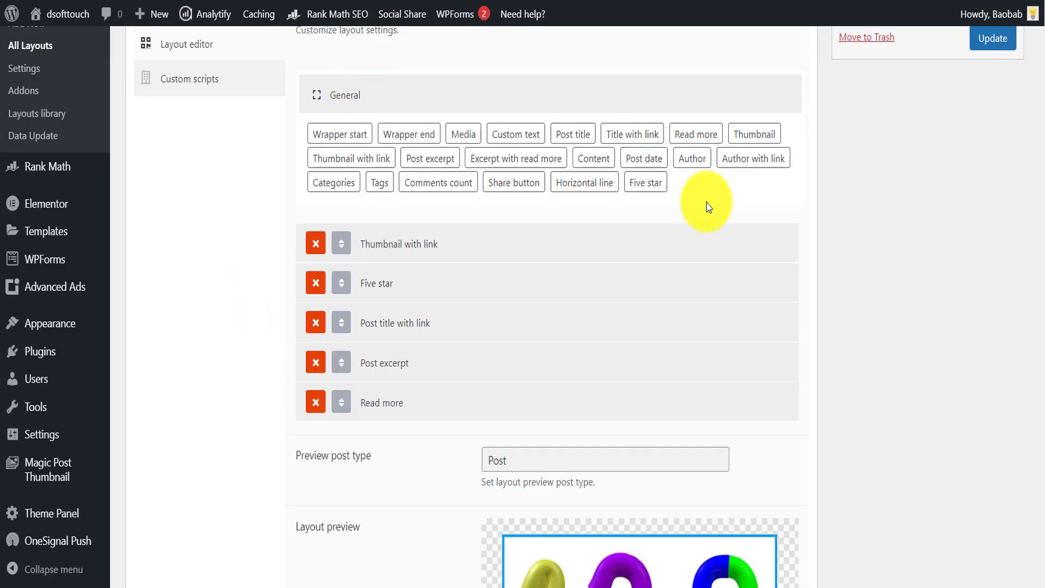
pyautogui.click(514, 188)
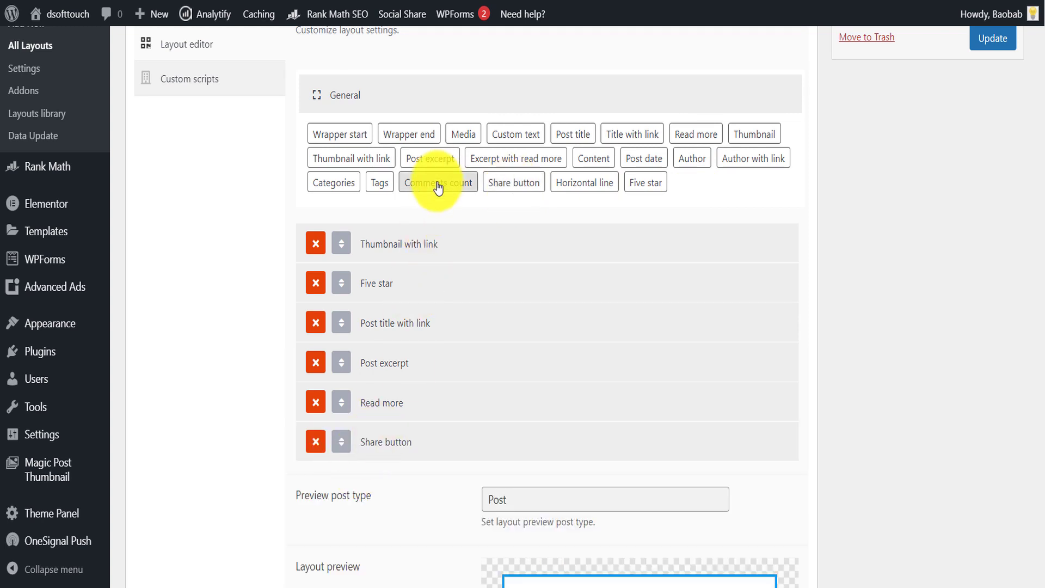
pyautogui.click(993, 38)
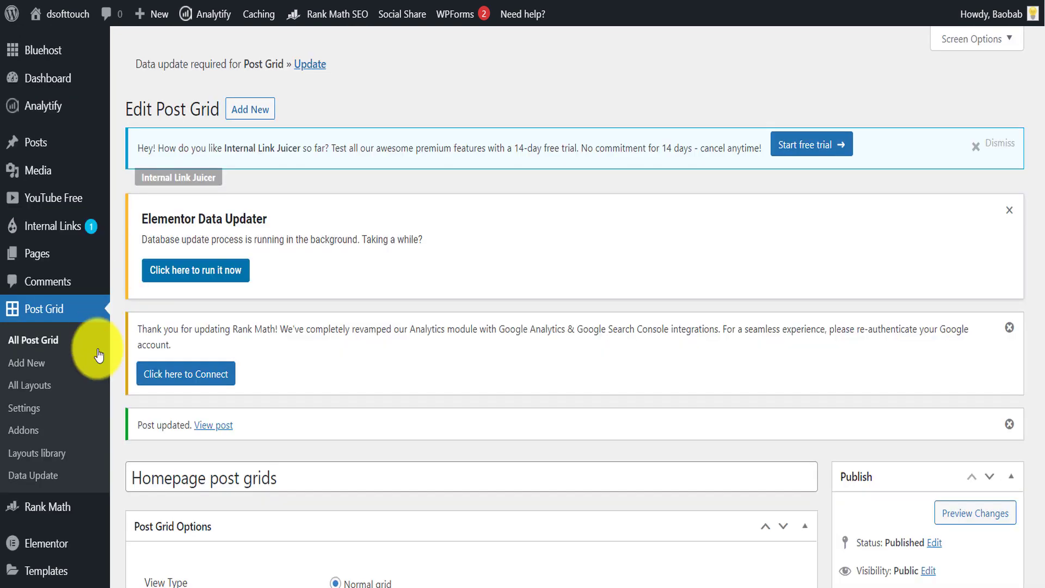
# Review the Homepage post grids edit page, then The MMS Experience homepage's post grid and its Online Business Softwares entries.
pyautogui.scroll(-4, 237, 416)
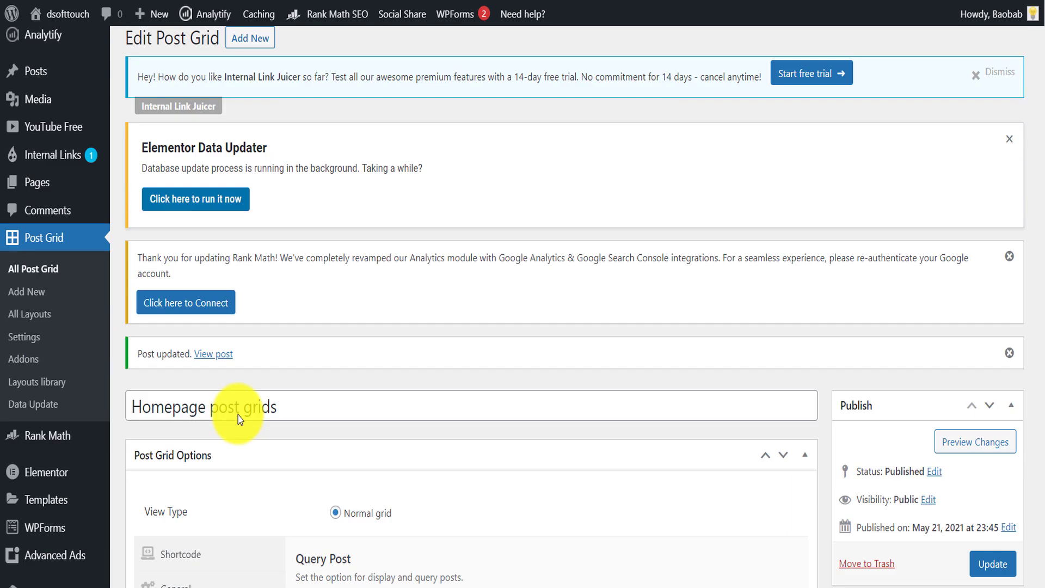
pyautogui.moveTo(602, 445); pyautogui.dragTo(448, 449)
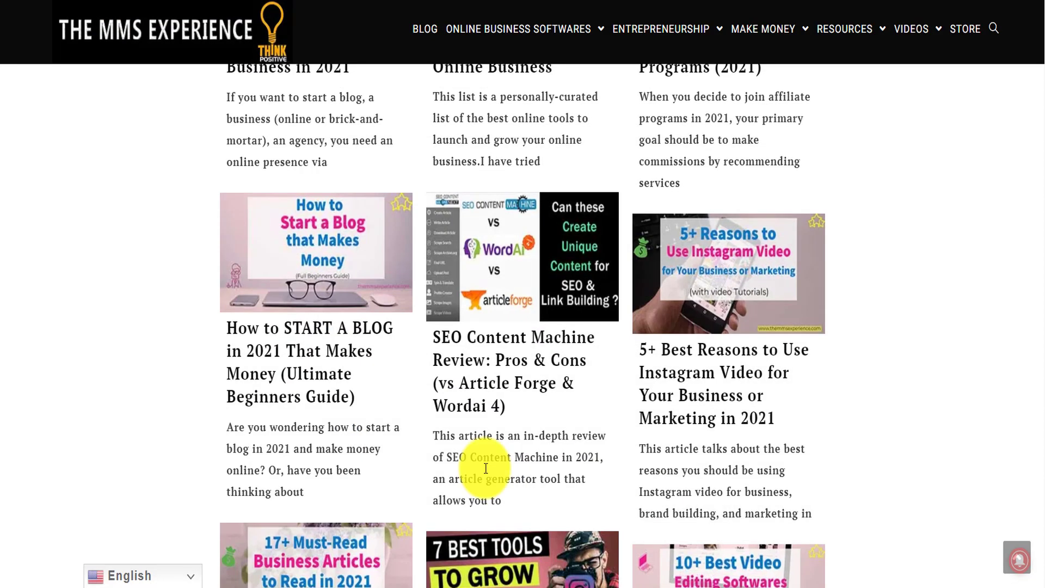
pyautogui.scroll(-3, 486, 468)
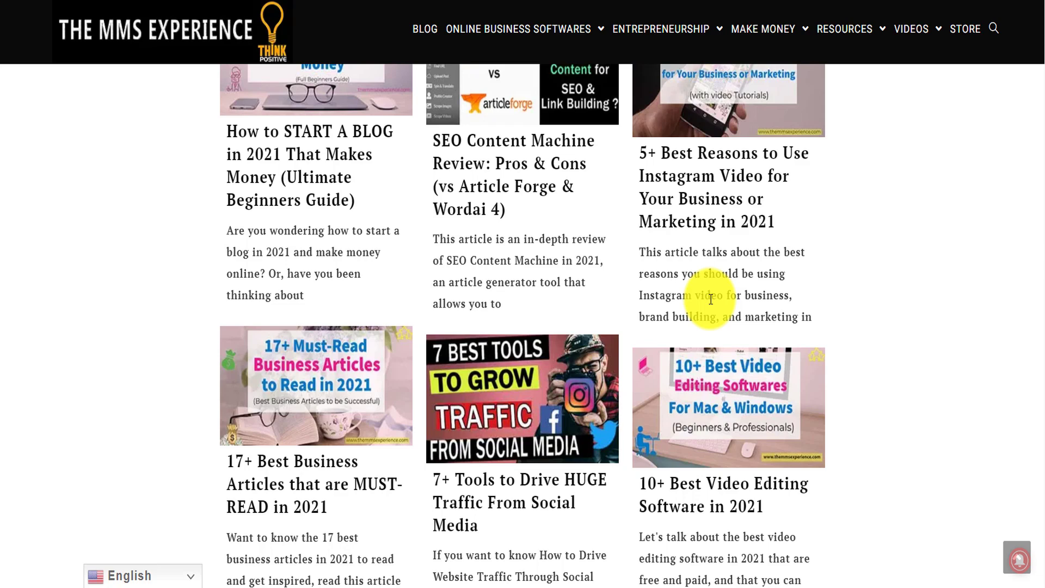
pyautogui.moveTo(1043, 419); pyautogui.dragTo(1043, 51)
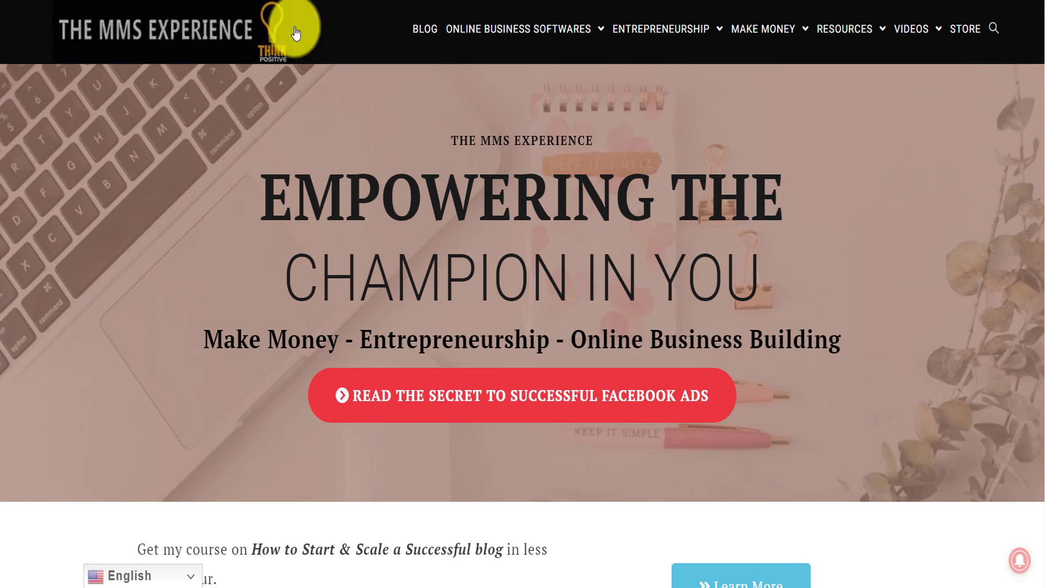
pyautogui.moveTo(497, 105)
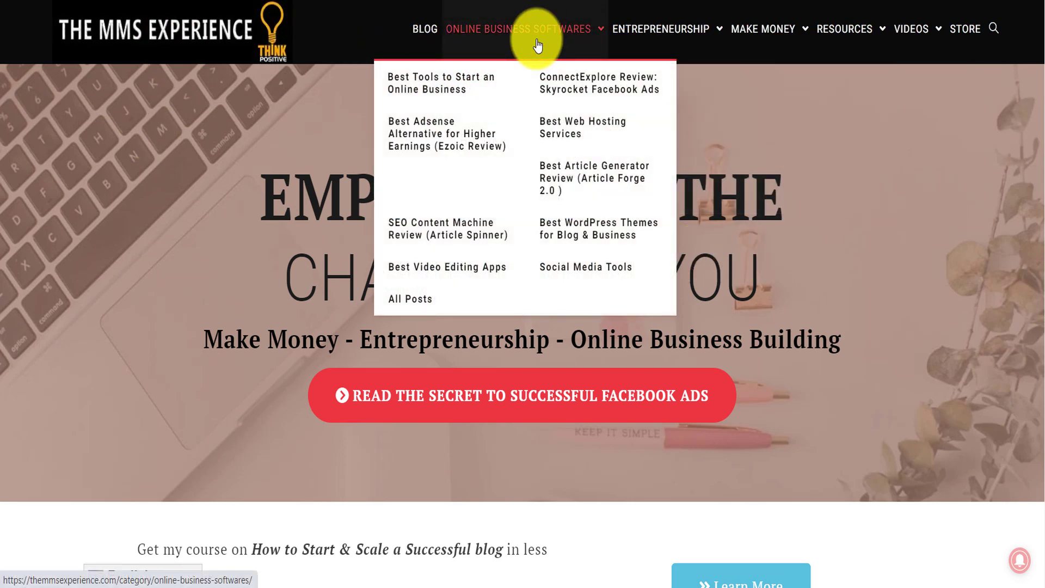